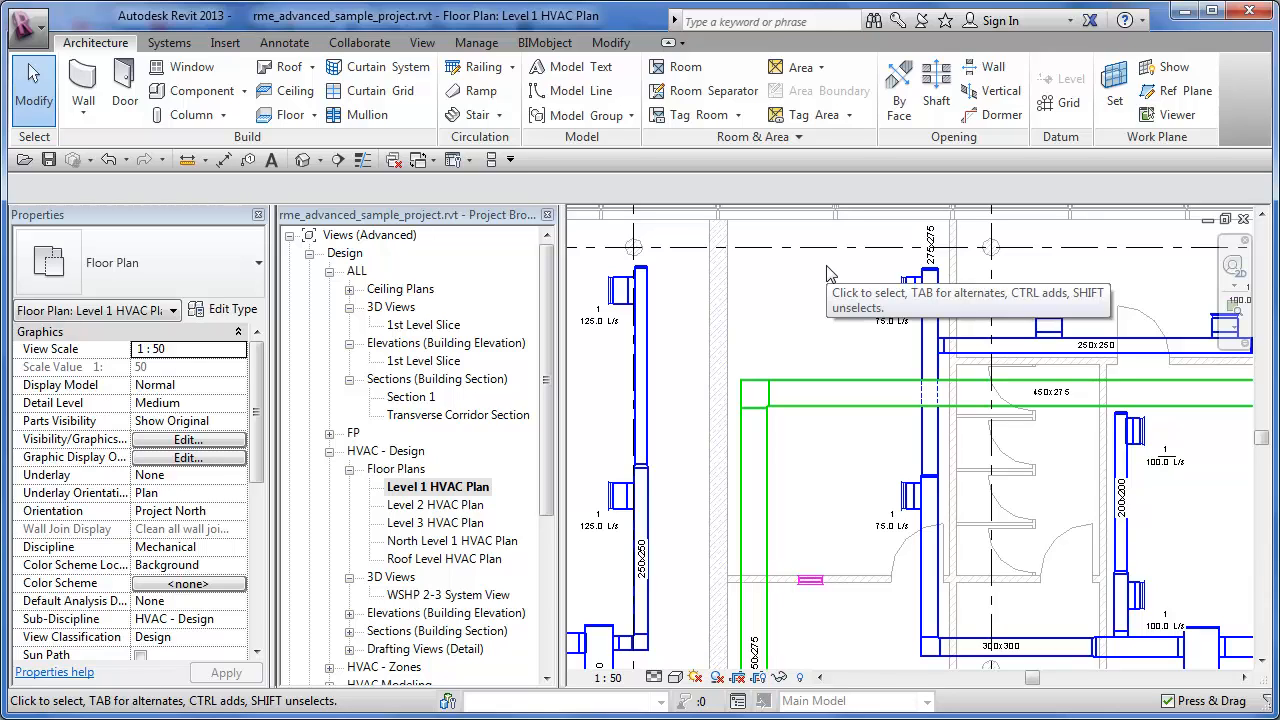
- Place an aligned dimension string from grid A through the upper diffuser, 250x250 duct, 450x275 duct, lower diffuser and wall to the 300x300 duct
left_click(223, 162)
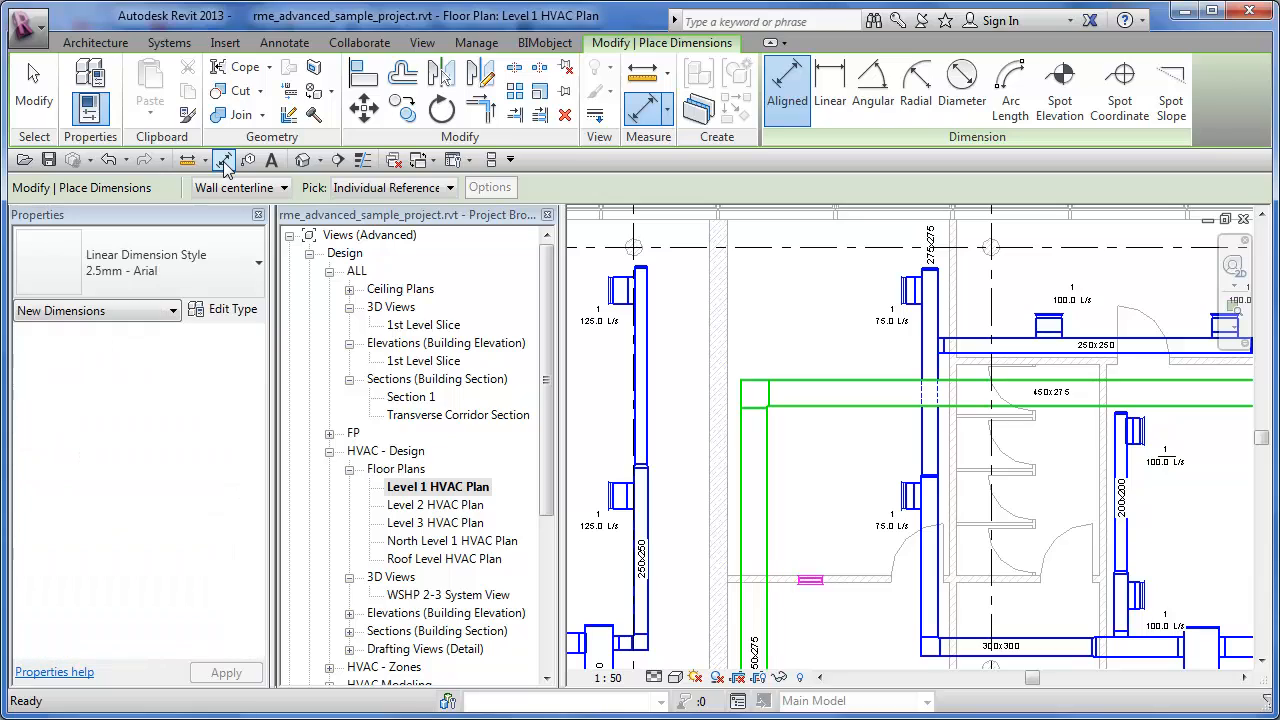
left_click(816, 248)
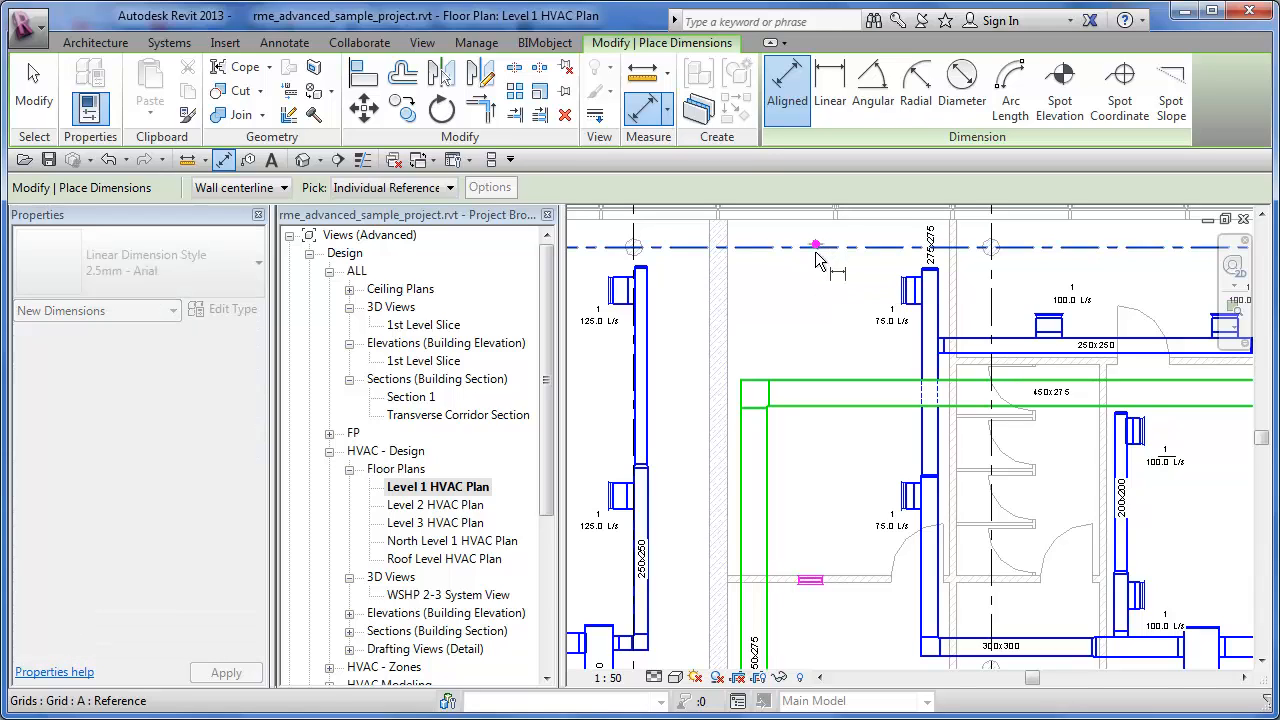
left_click(917, 296)
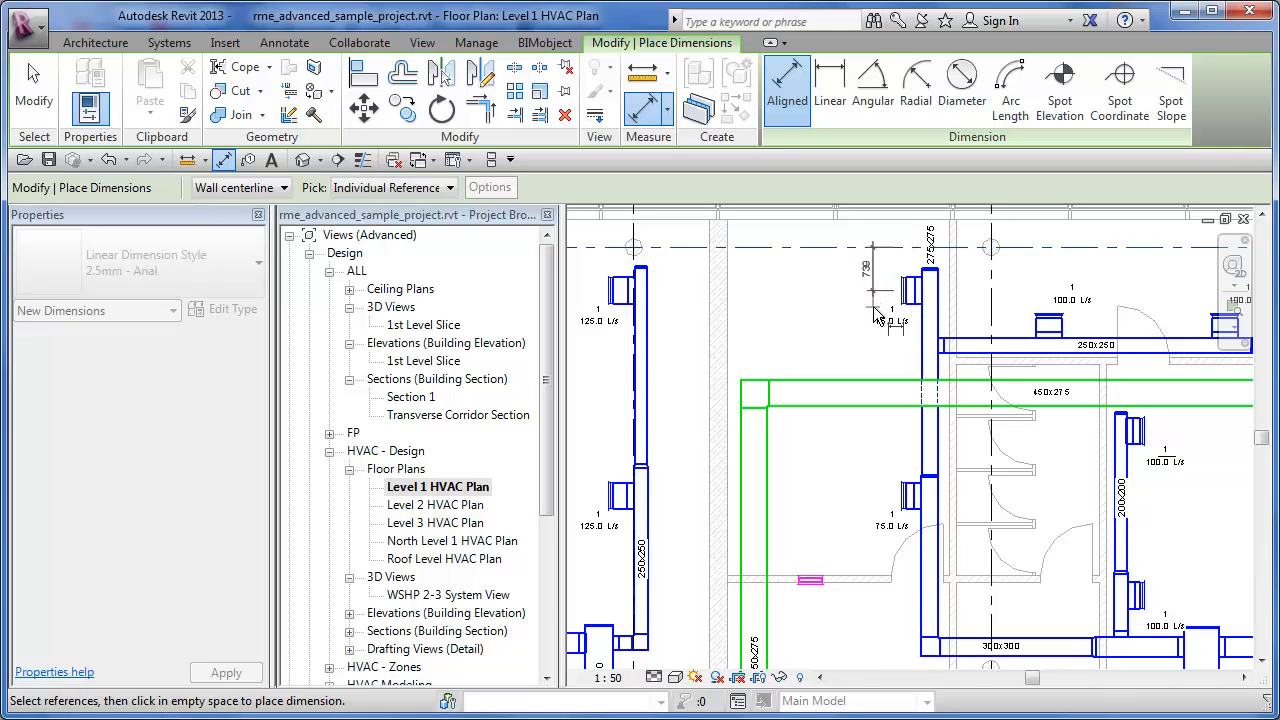
left_click(965, 357)
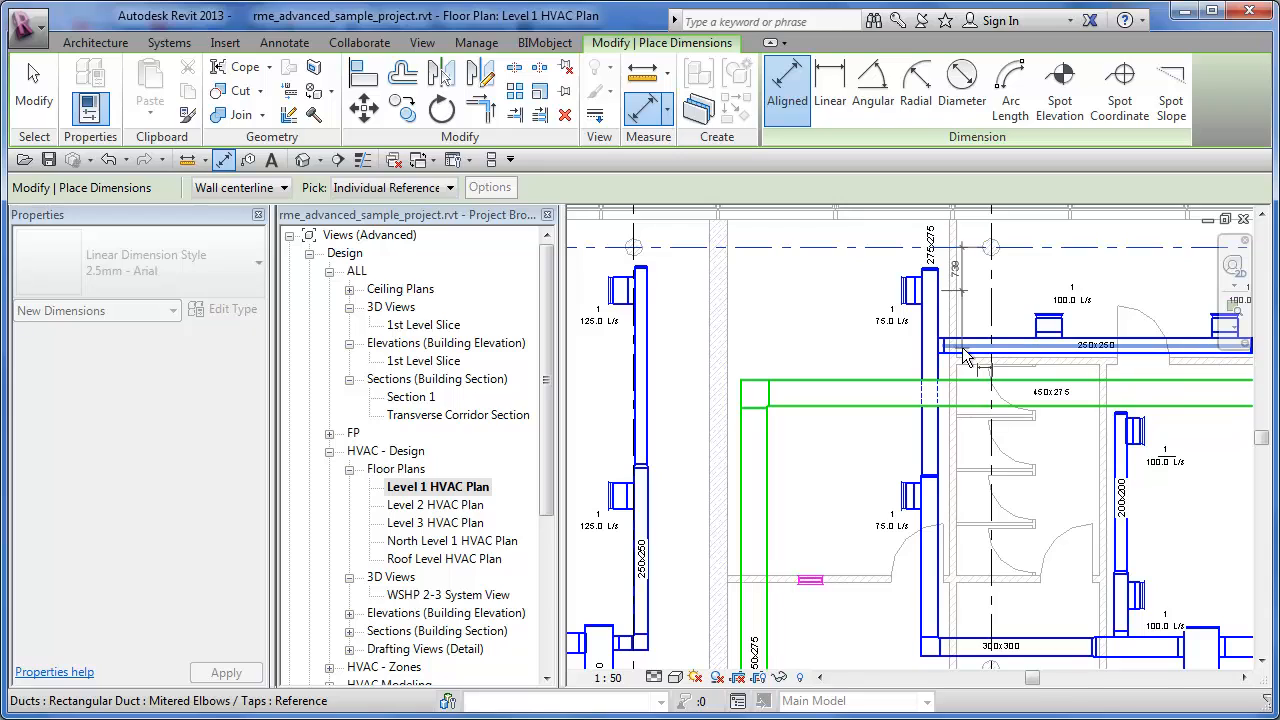
left_click(893, 408)
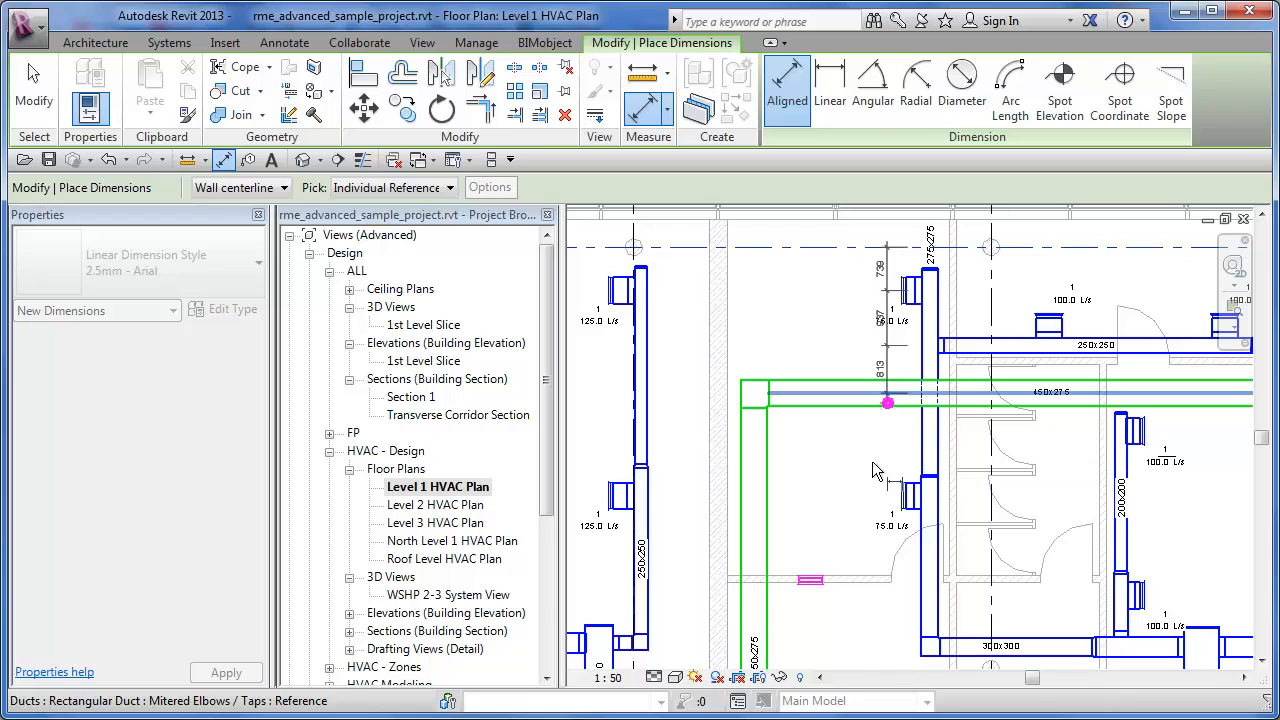
left_click(916, 505)
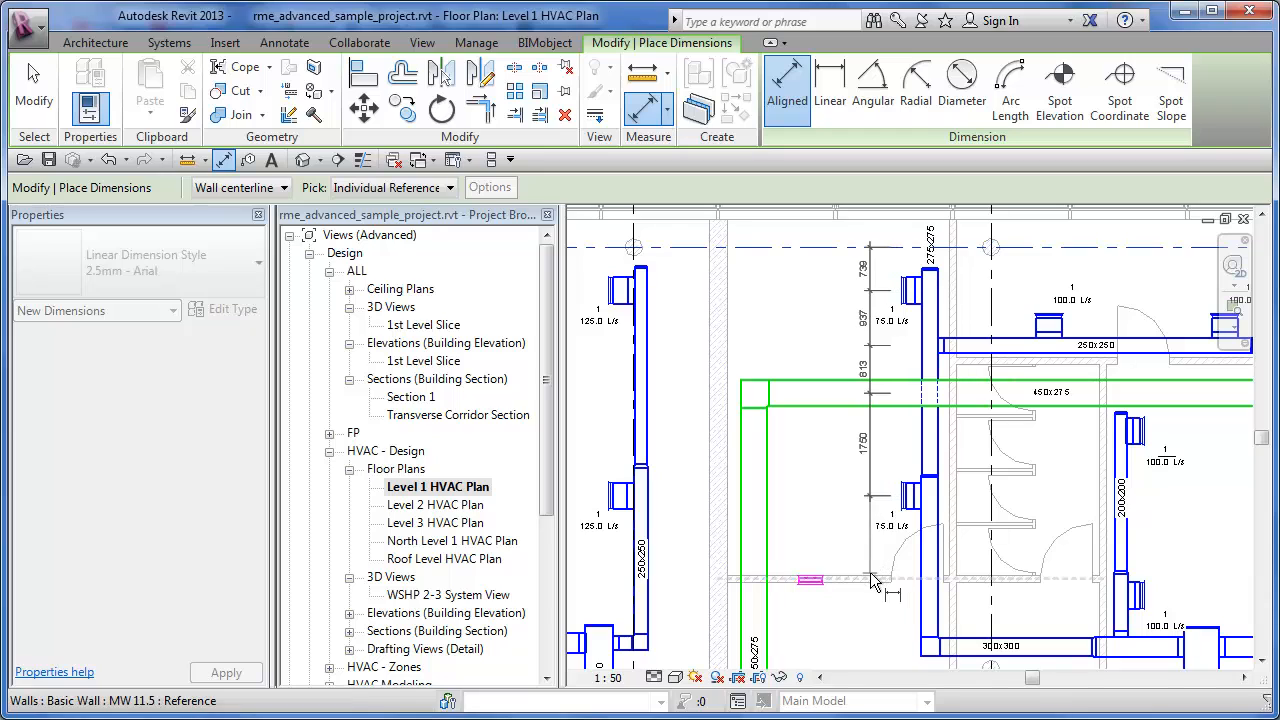
left_click(873, 580)
middle_click_drag(878, 625, 882, 576)
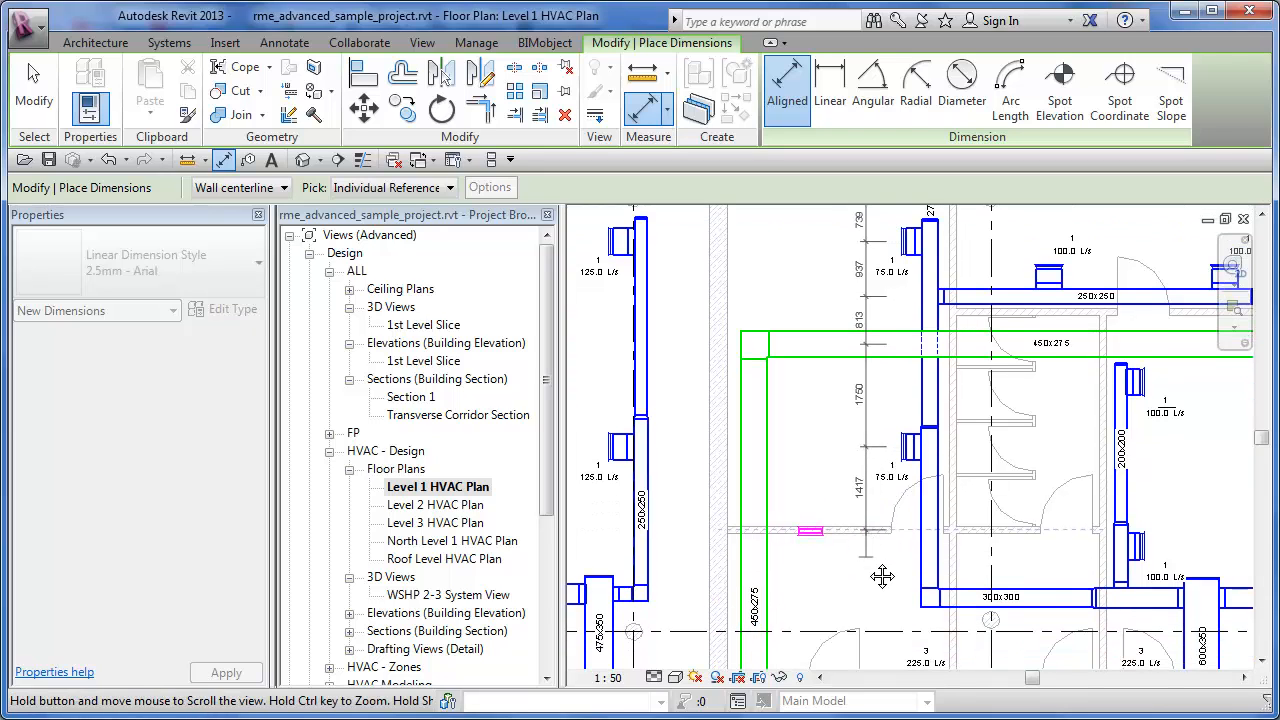
left_click(962, 598)
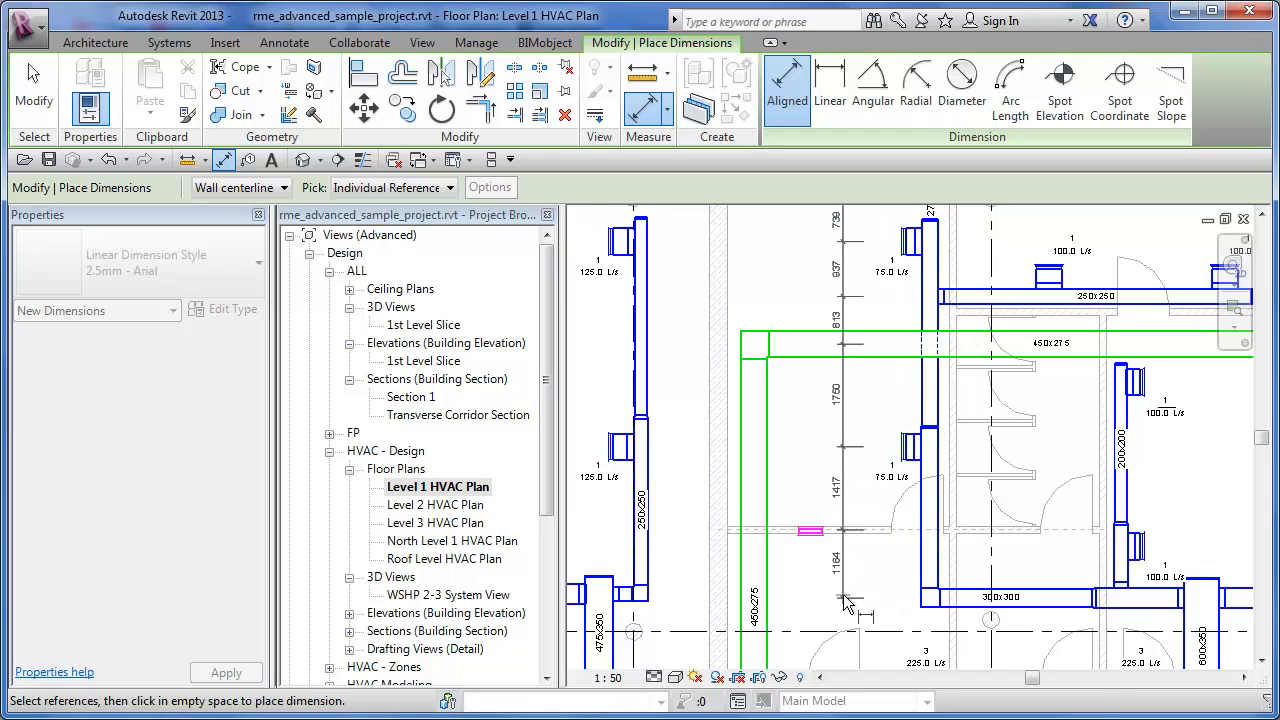
left_click(838, 603)
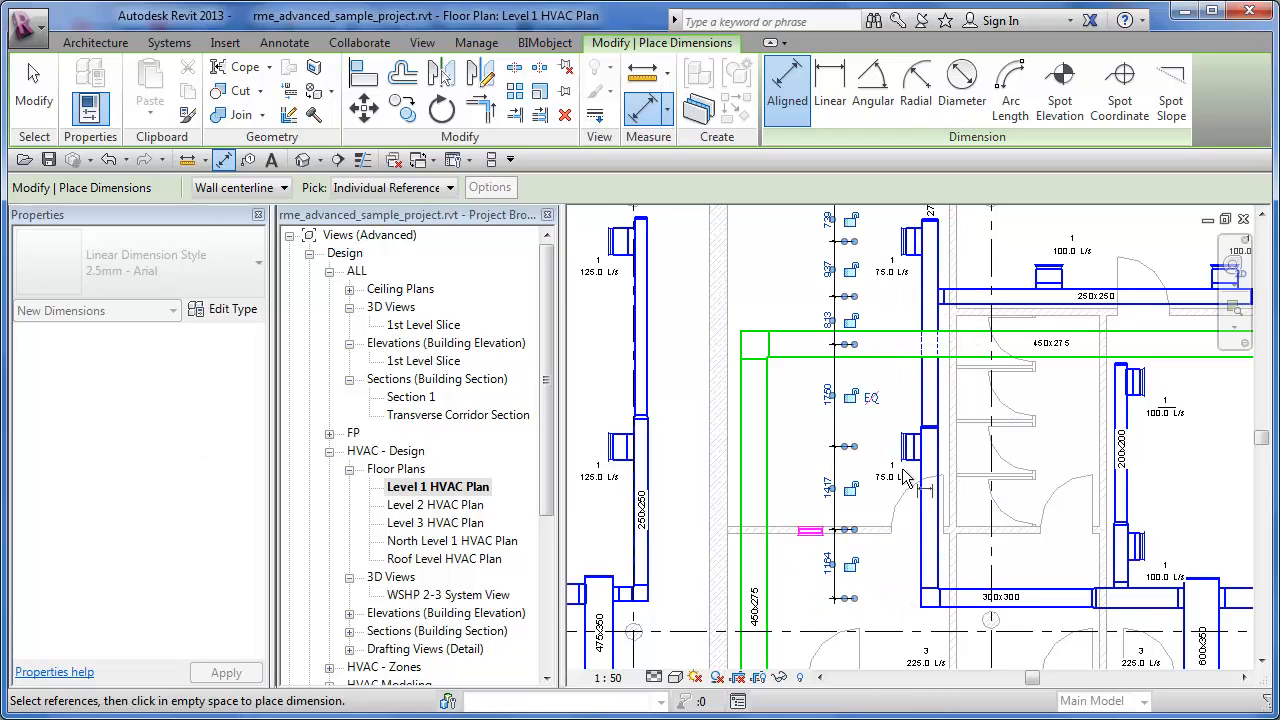
middle_click_drag(934, 418, 936, 462)
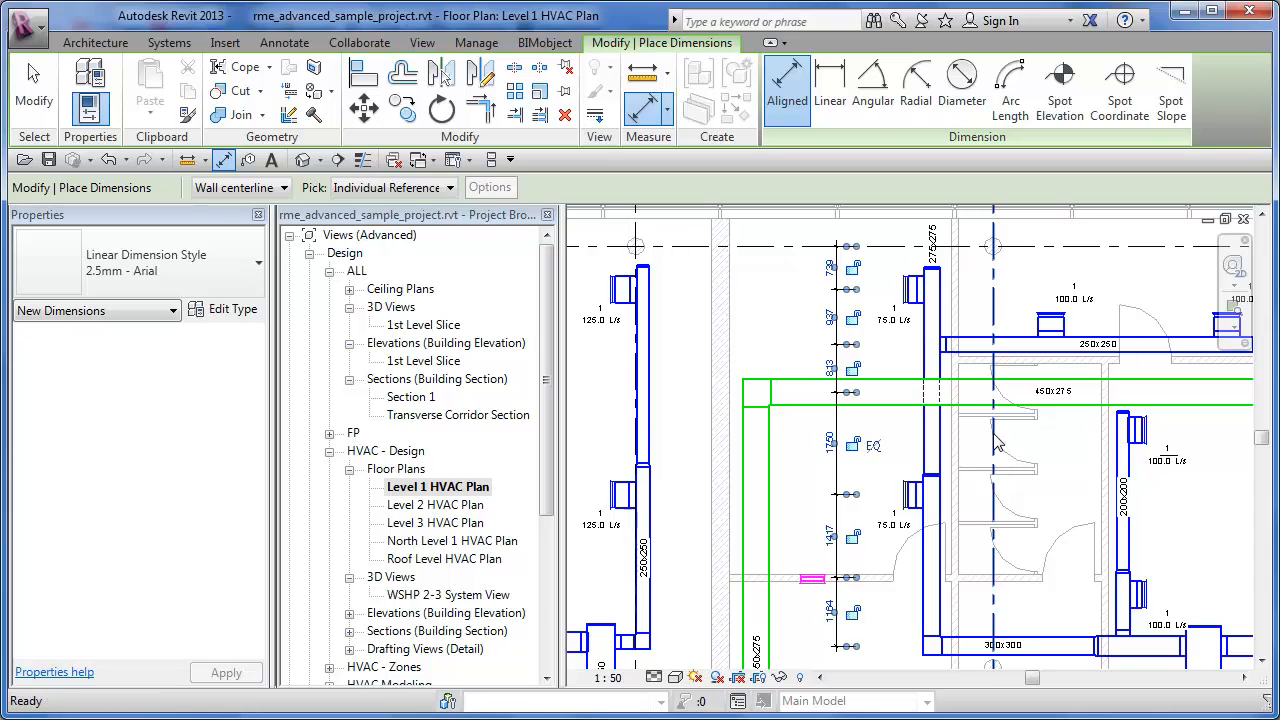
key("Escape")
key("Escape")
- Delete the 813 segment between the 250x250 and 450x275 ducts from the aligned dimension string
scroll(882, 318, "up", 3)
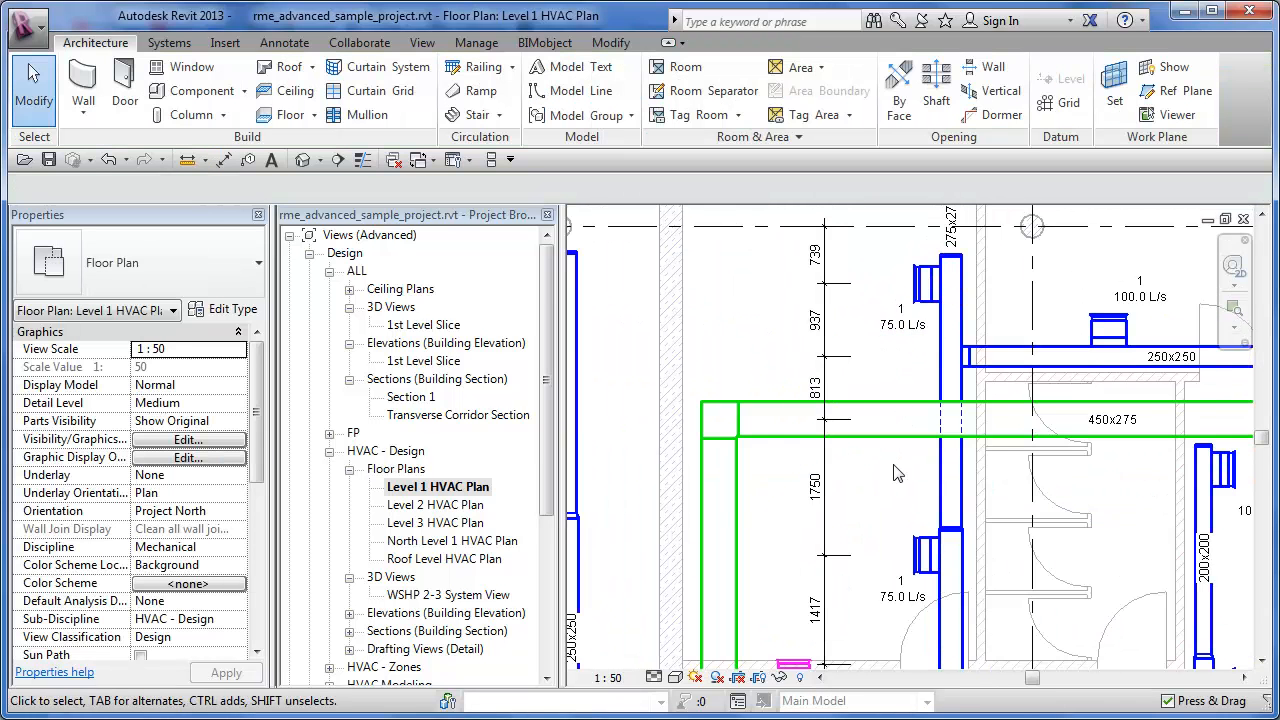
left_click(823, 385)
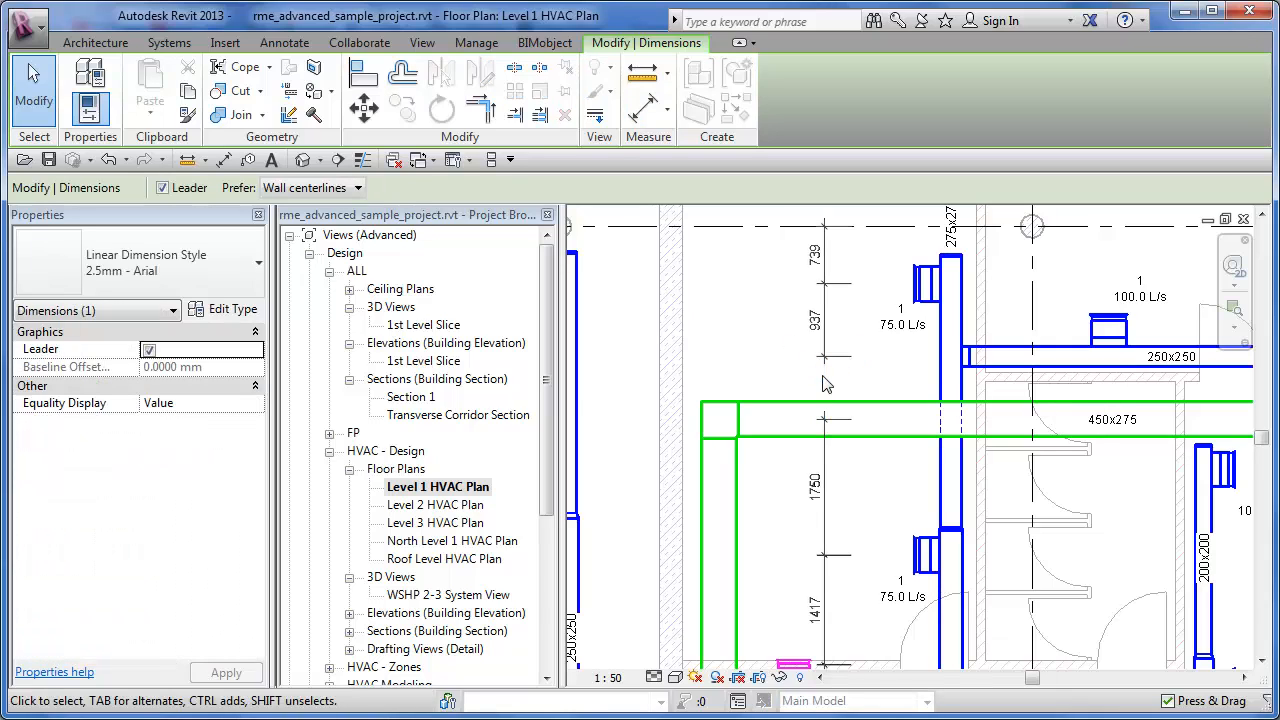
left_click(827, 321)
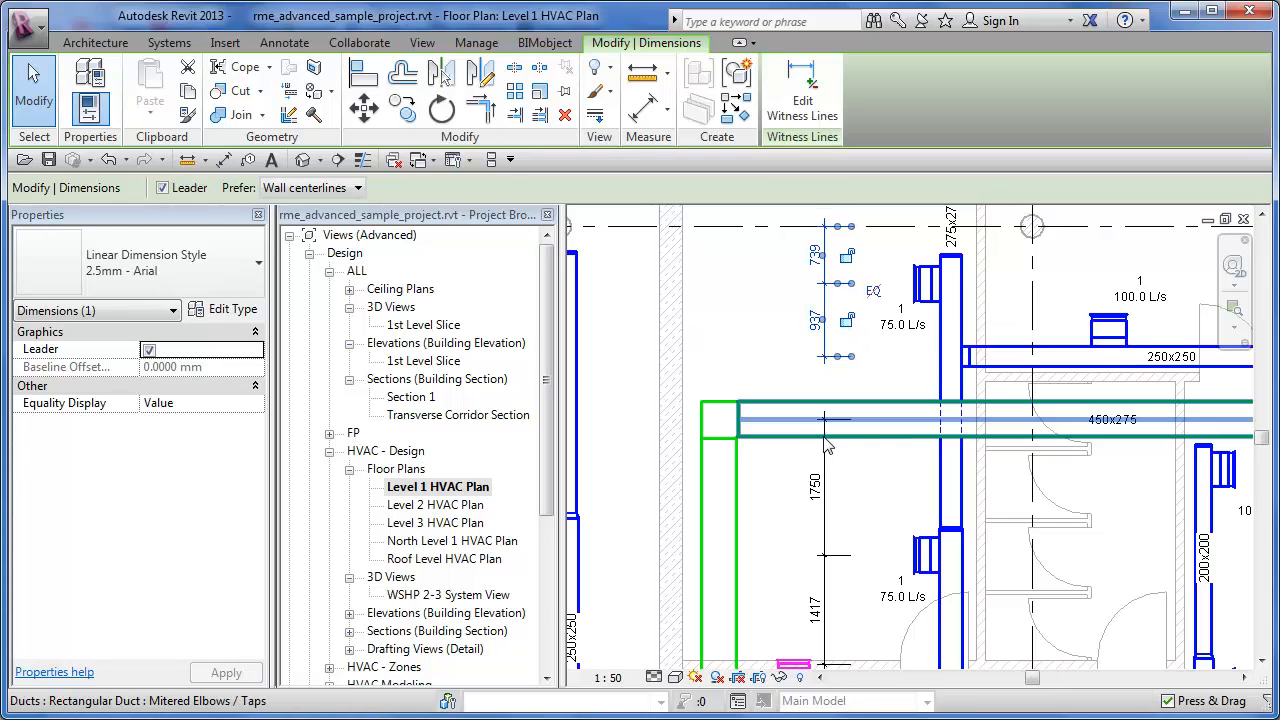
- Offset the two dimension strings from each other, moving the lower one away from the diffusers and the upper one closer to them
left_click_drag(823, 451, 778, 443)
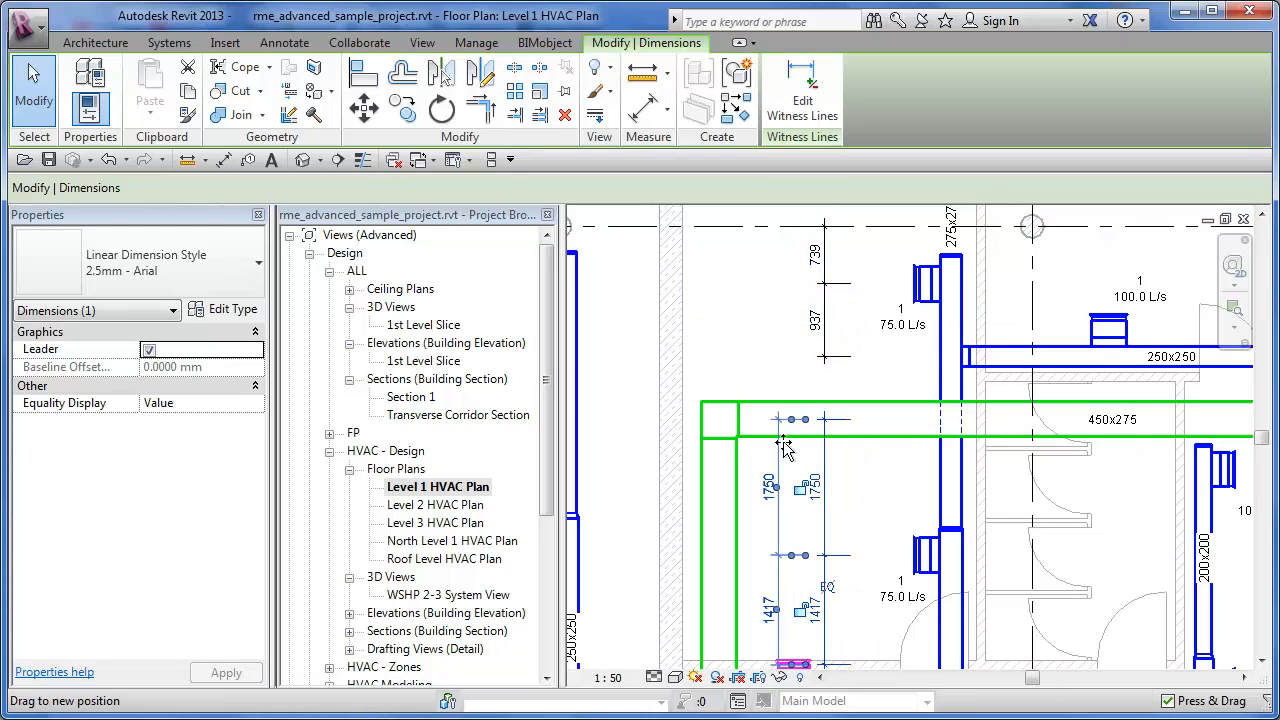
left_click_drag(825, 320, 866, 320)
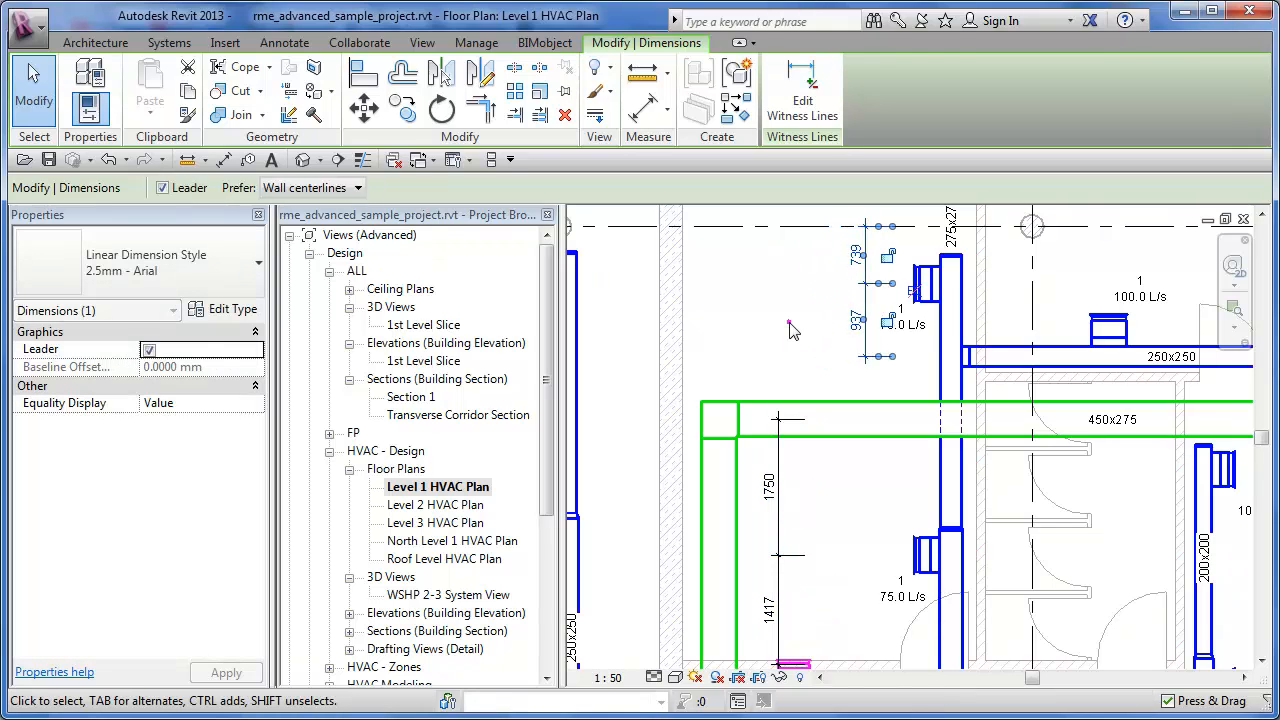
left_click(789, 322)
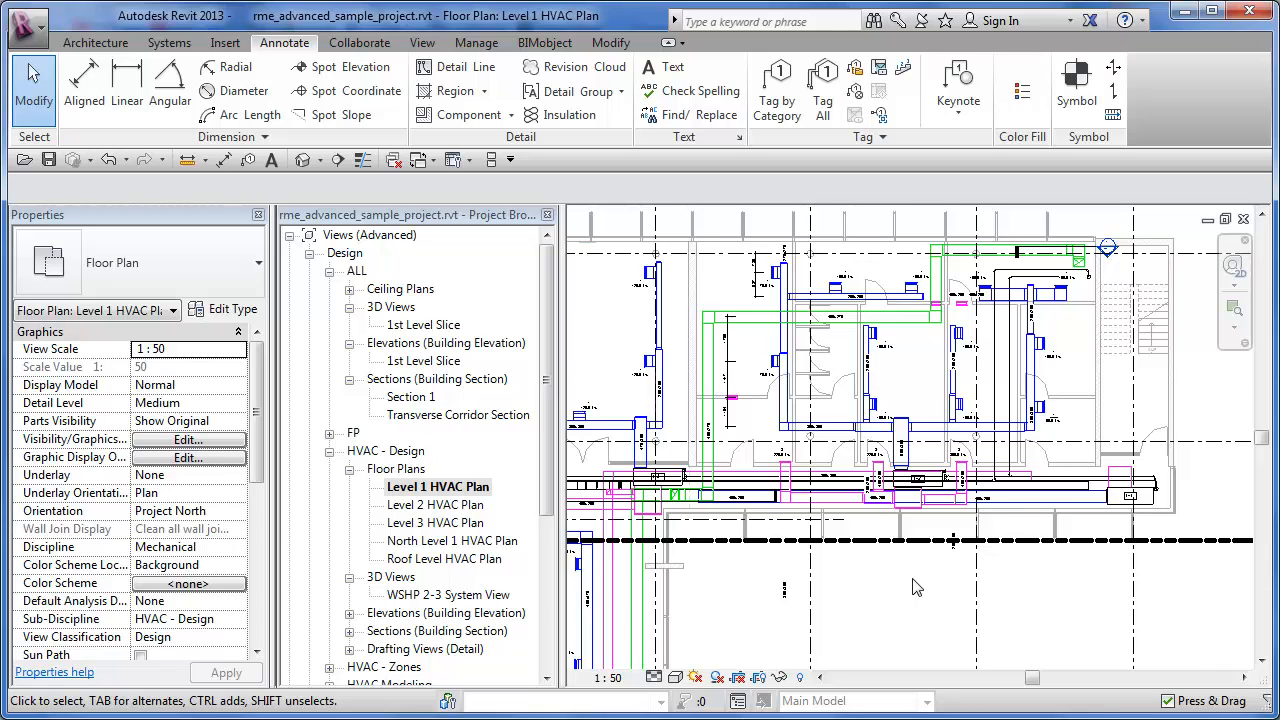
- Draw a detail-line circle of about 2100 mm radius in the open area below the matchline, using the Electrical Power line style
middle_click_drag(868, 611, 861, 494)
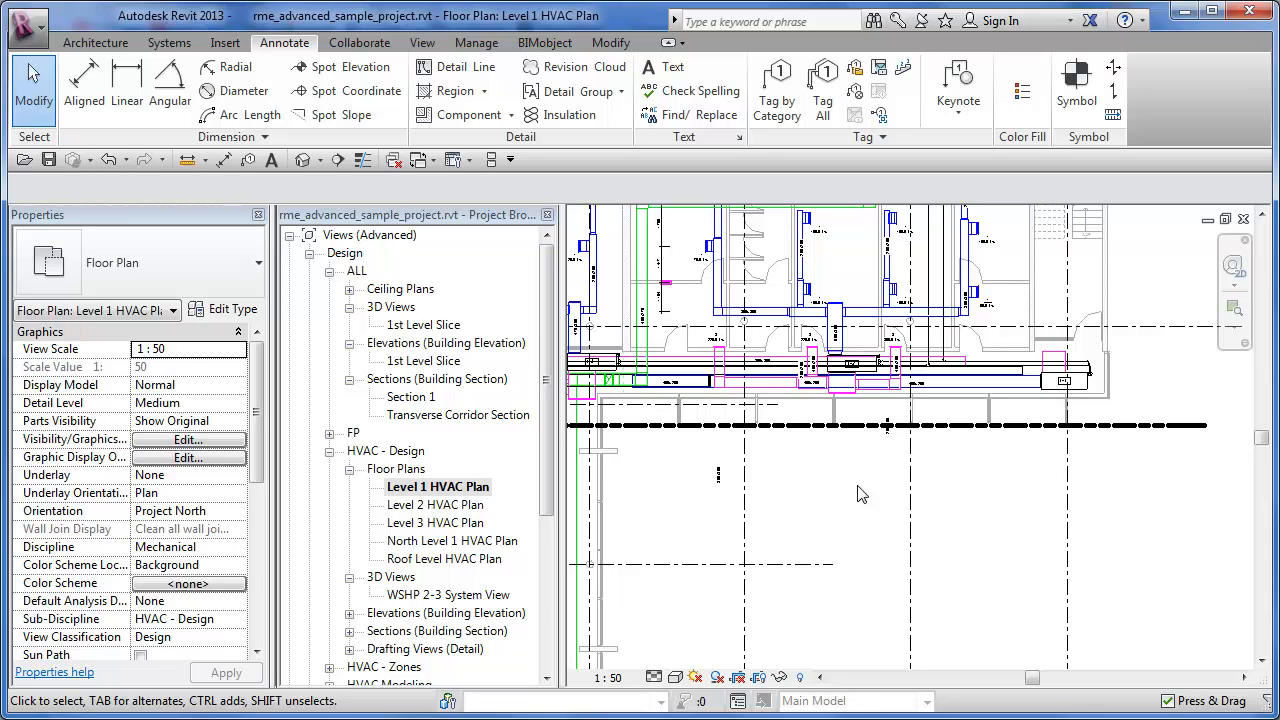
scroll(861, 494, "up", 5)
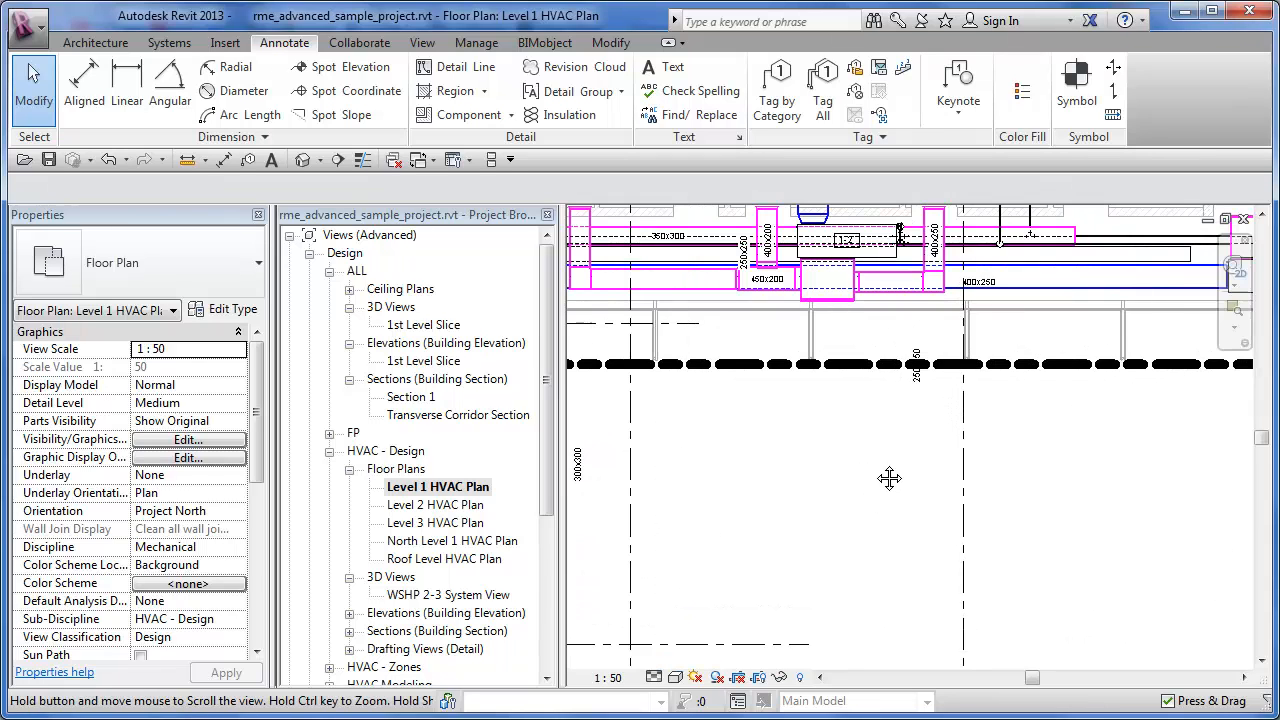
middle_click_drag(889, 478, 922, 432)
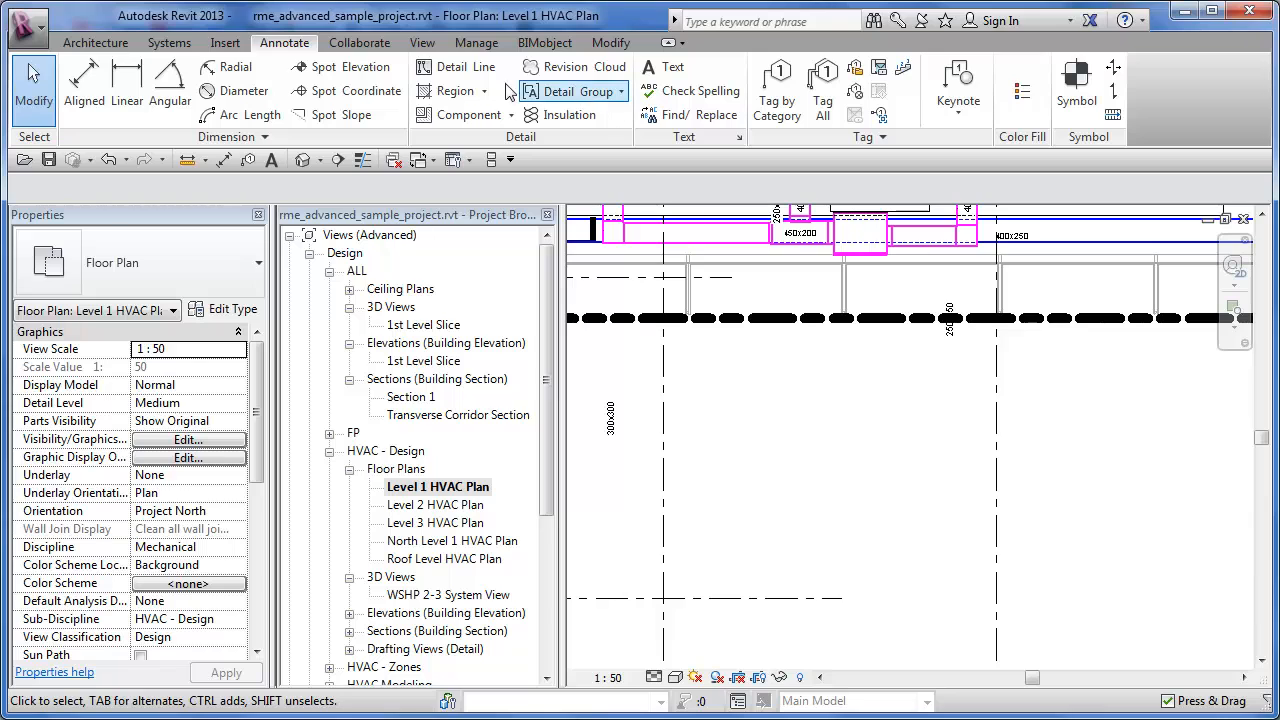
left_click(470, 75)
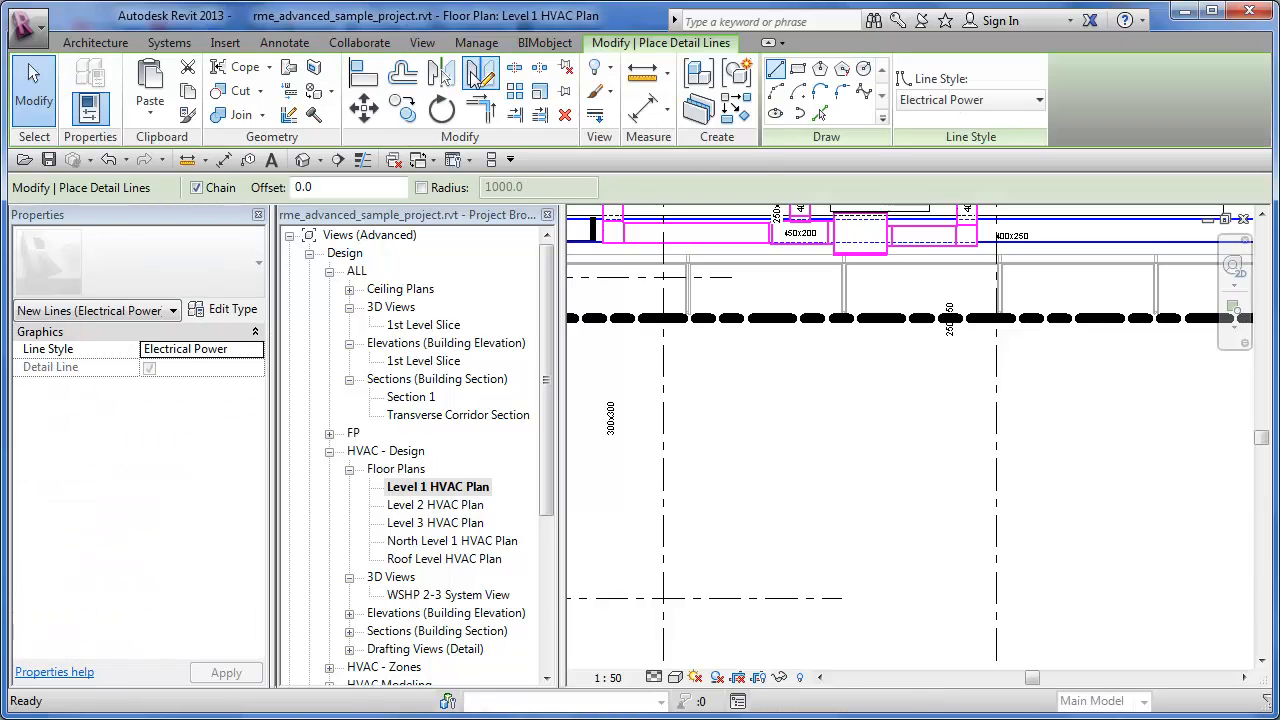
left_click(957, 102)
left_click(957, 104)
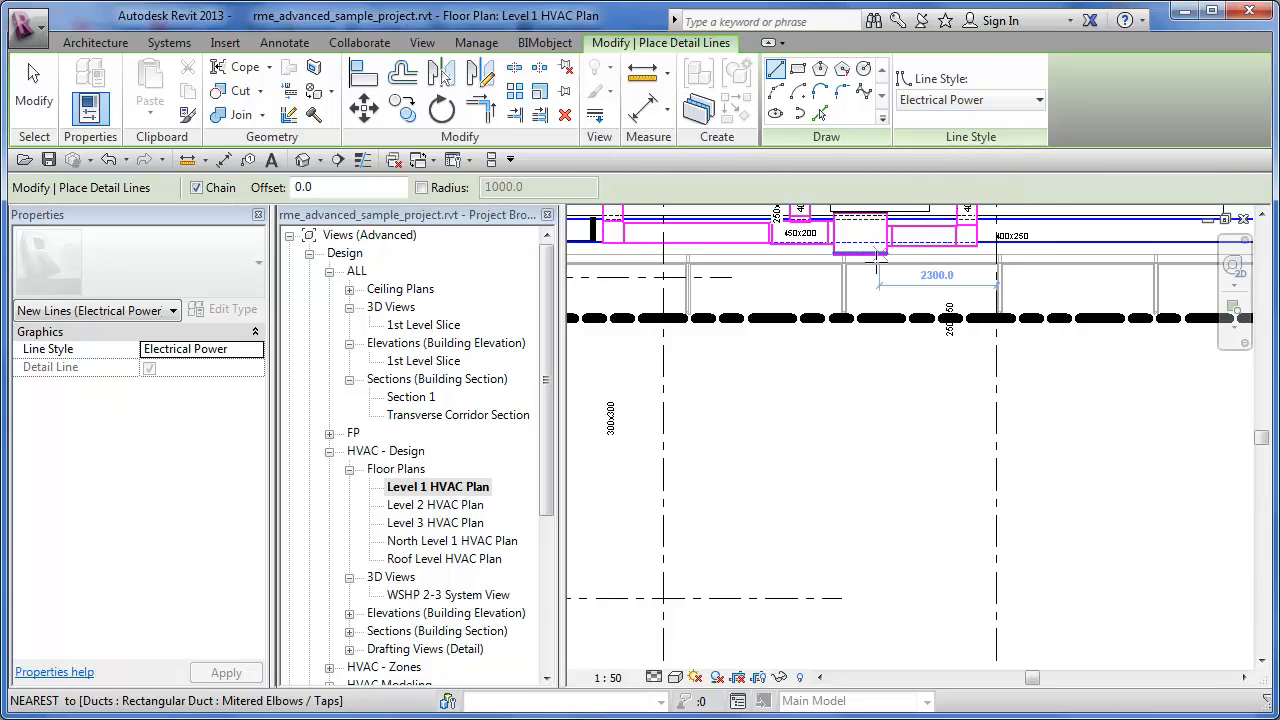
left_click(864, 70)
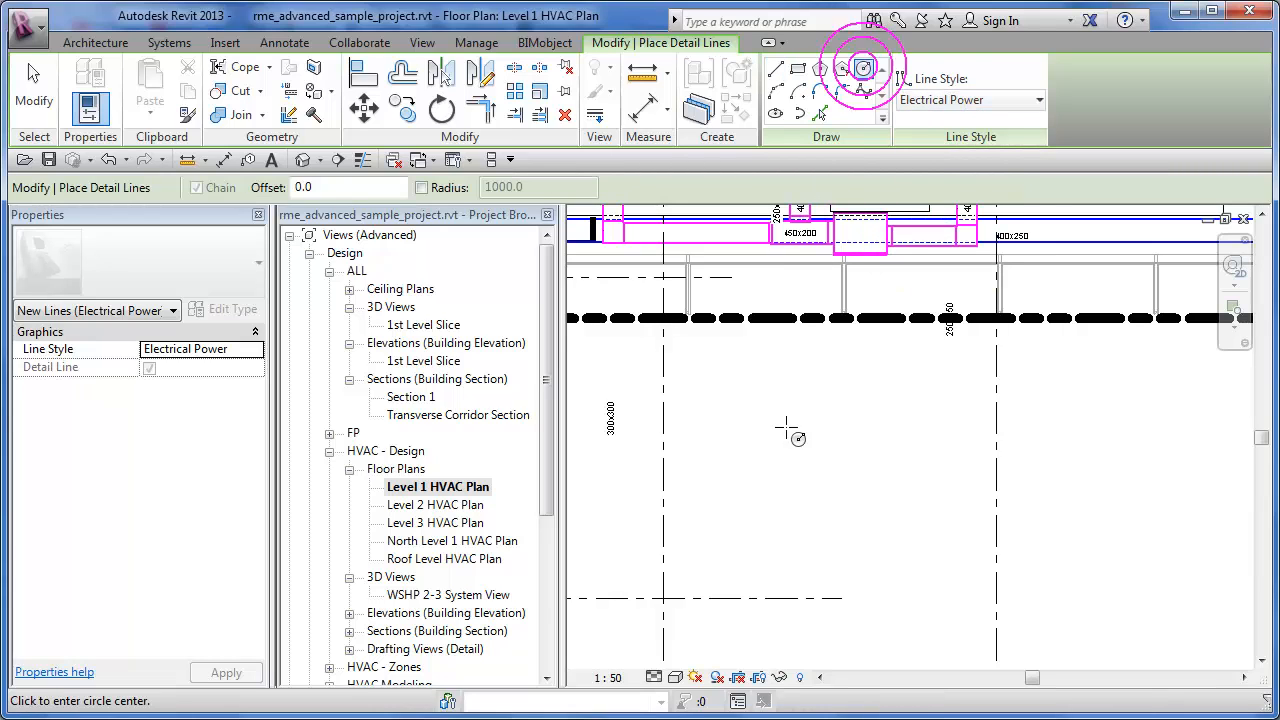
left_click(812, 474)
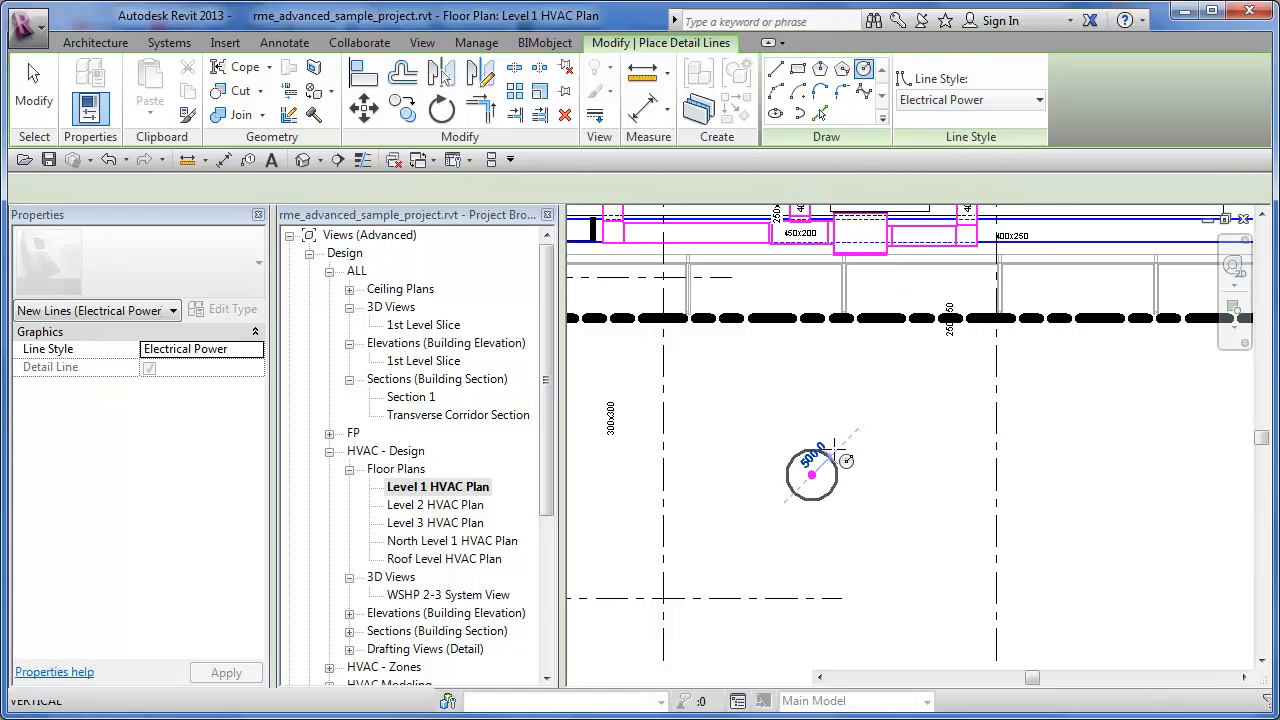
left_click(891, 404)
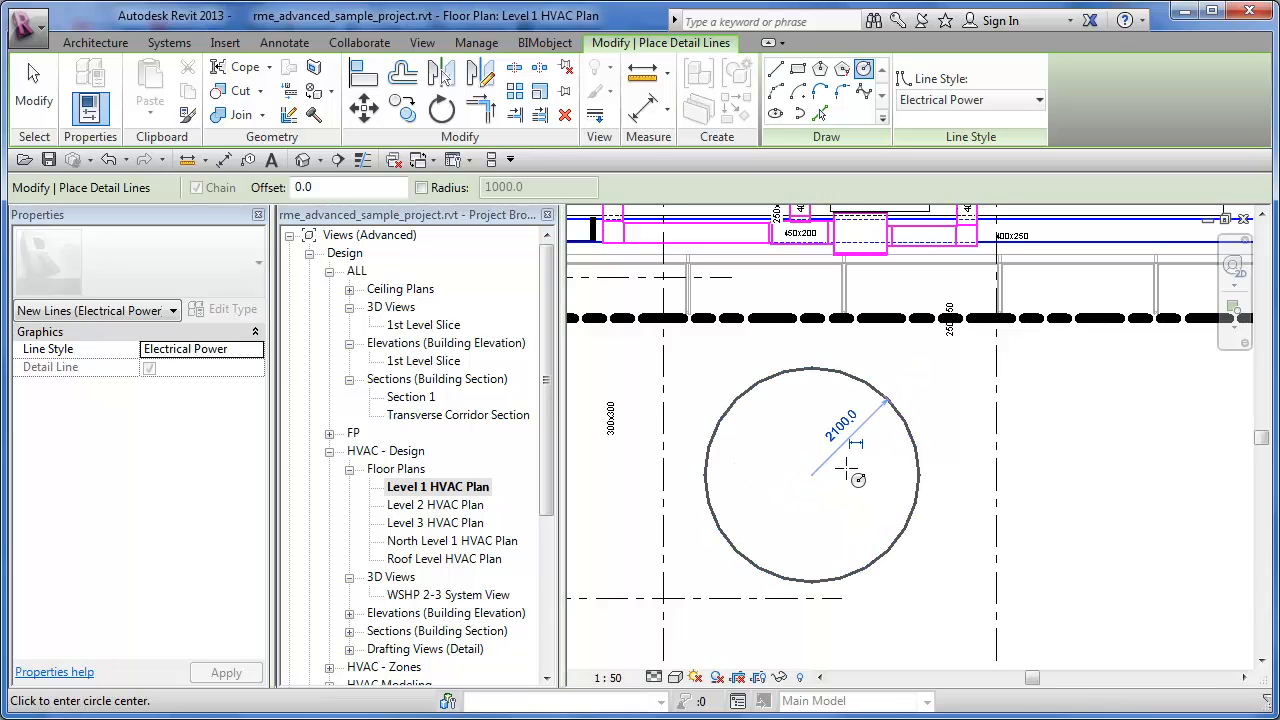
key("Escape")
key("Escape")
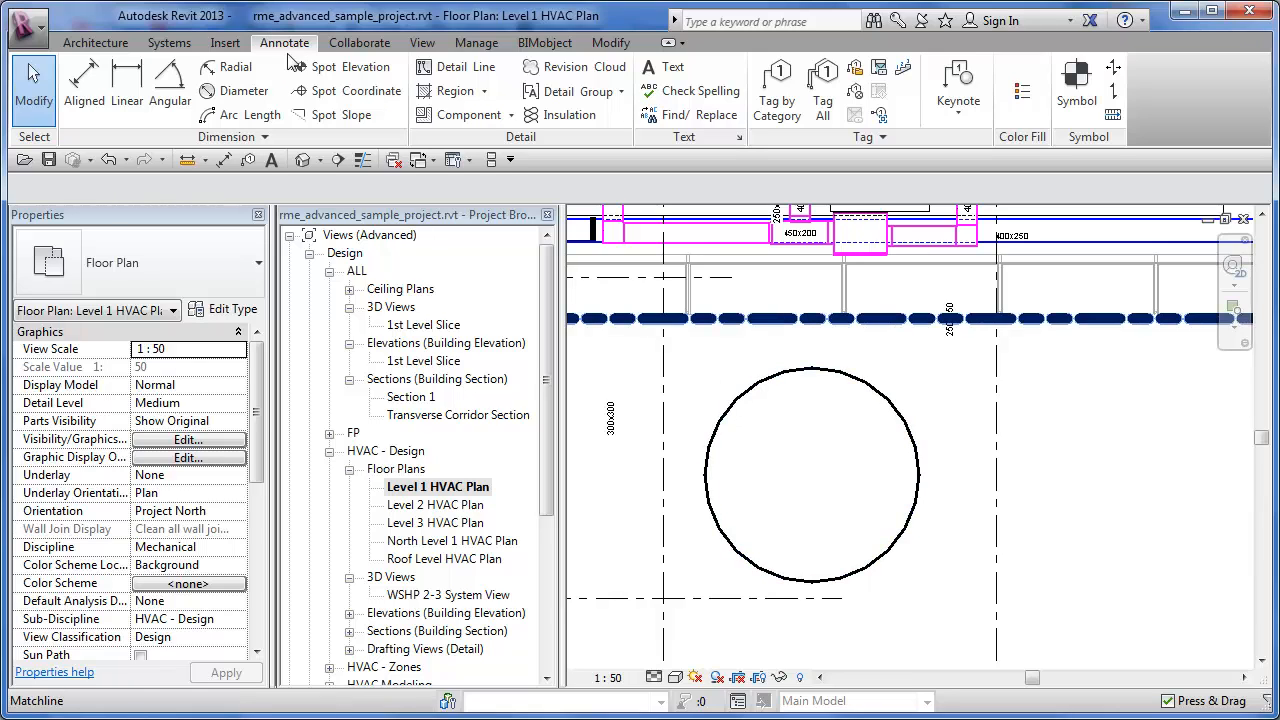
- Add the Diameter dimension tool to the Quick Access Toolbar and place a diameter dimension across the detail-line circle
right_click(253, 92)
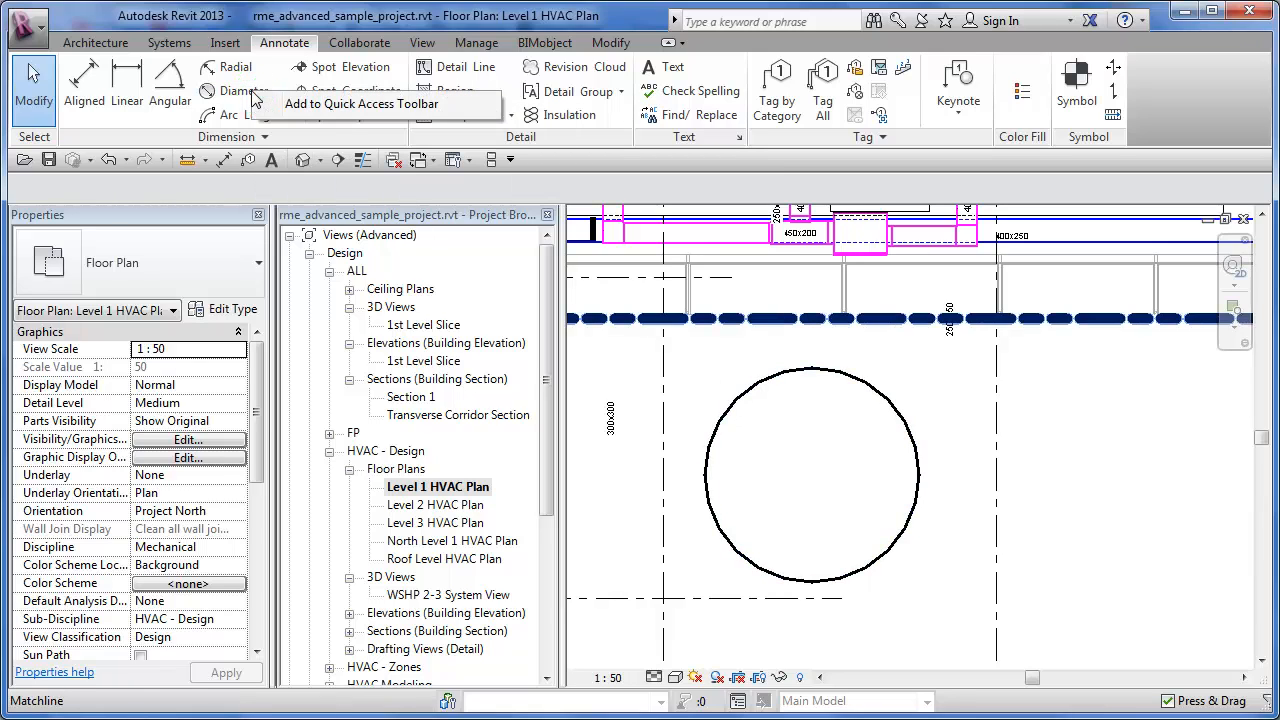
left_click(335, 104)
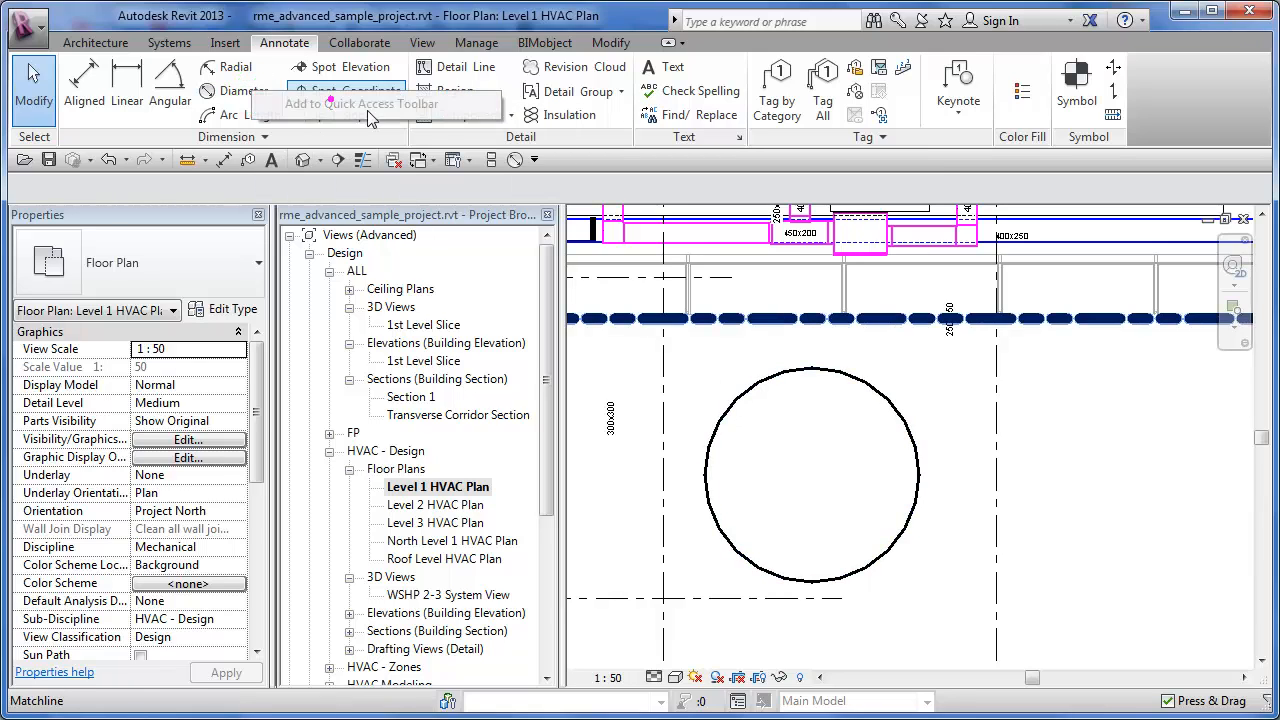
left_click(515, 160)
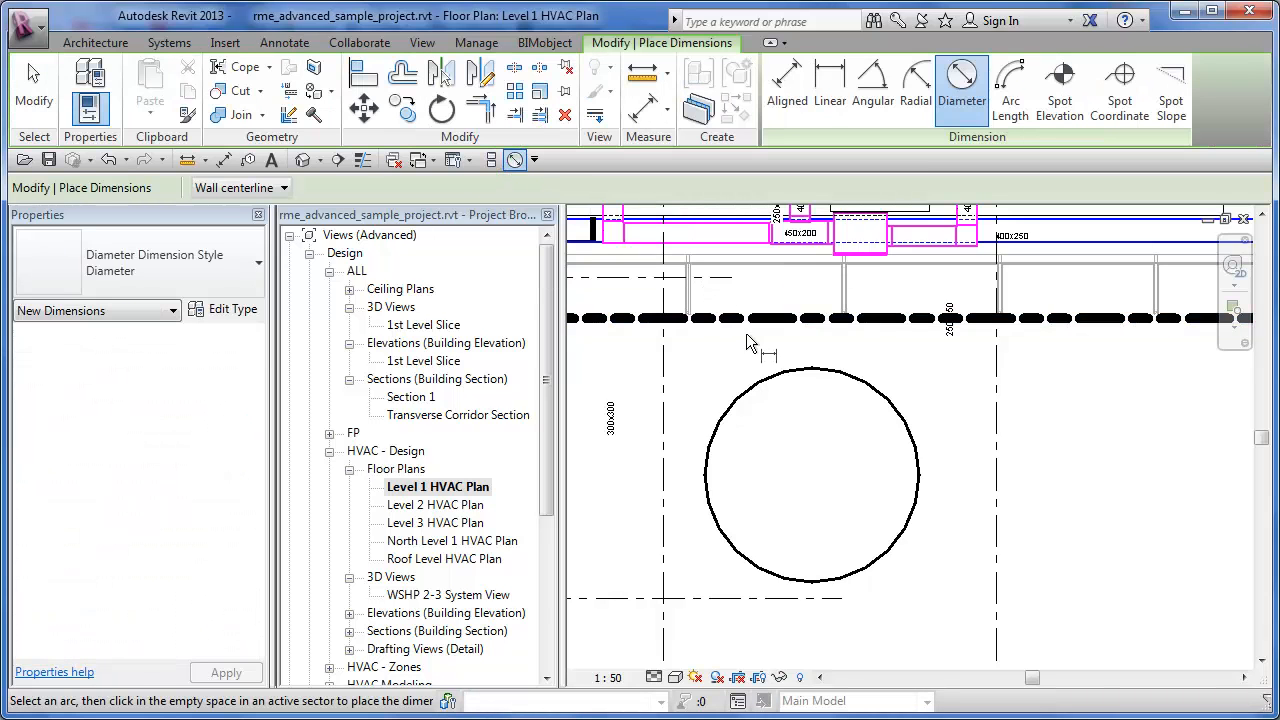
left_click(870, 393)
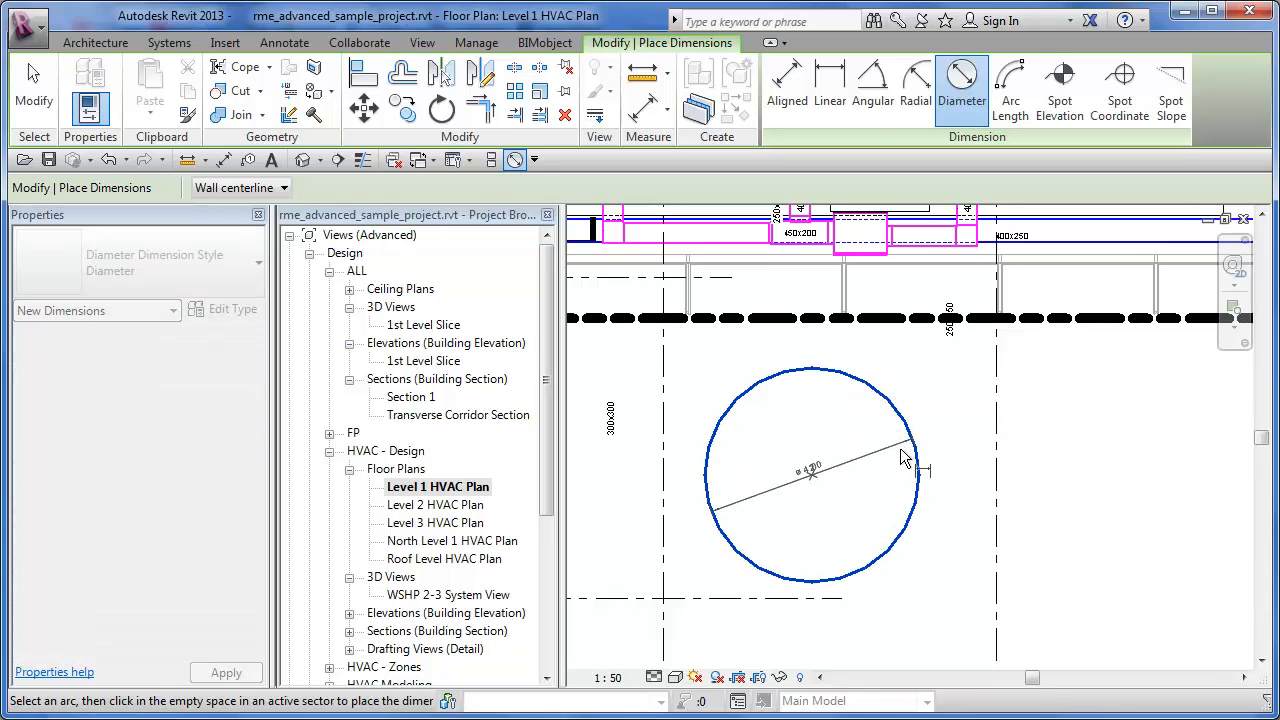
scroll(900, 462, "up", 5)
middle_click_drag(896, 471, 1032, 435)
left_click(974, 415)
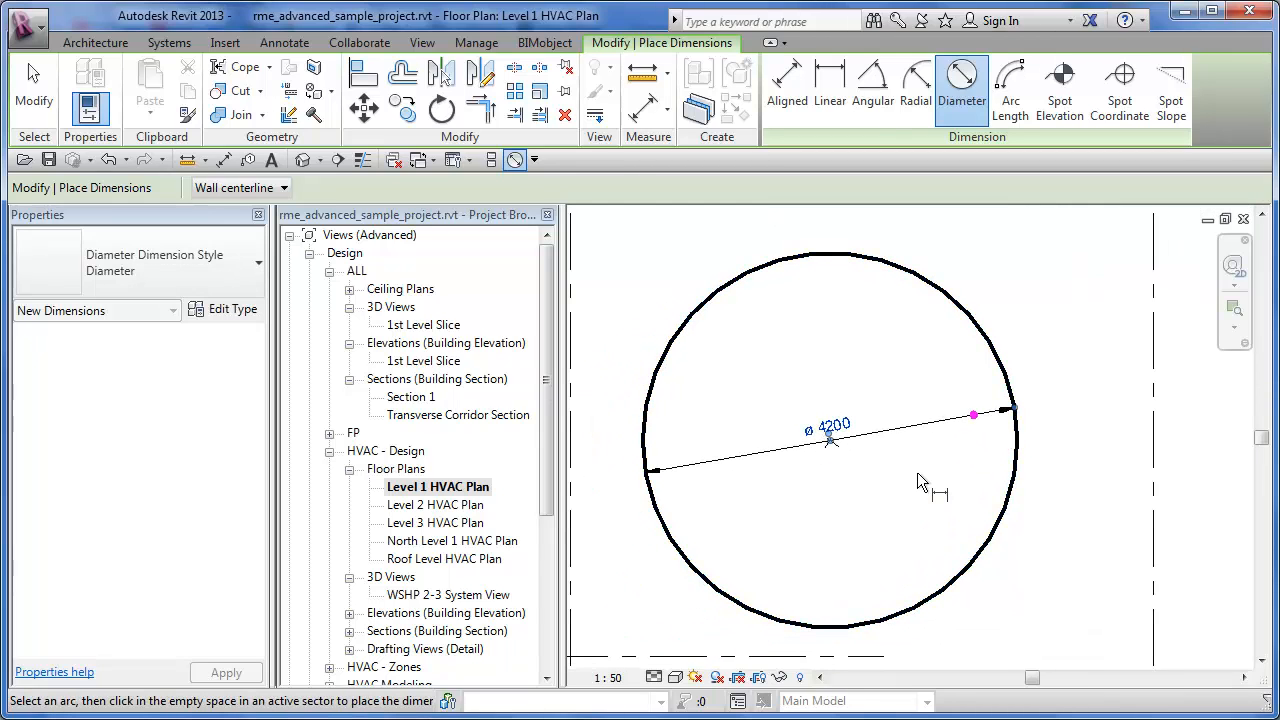
key("Escape")
key("Escape")
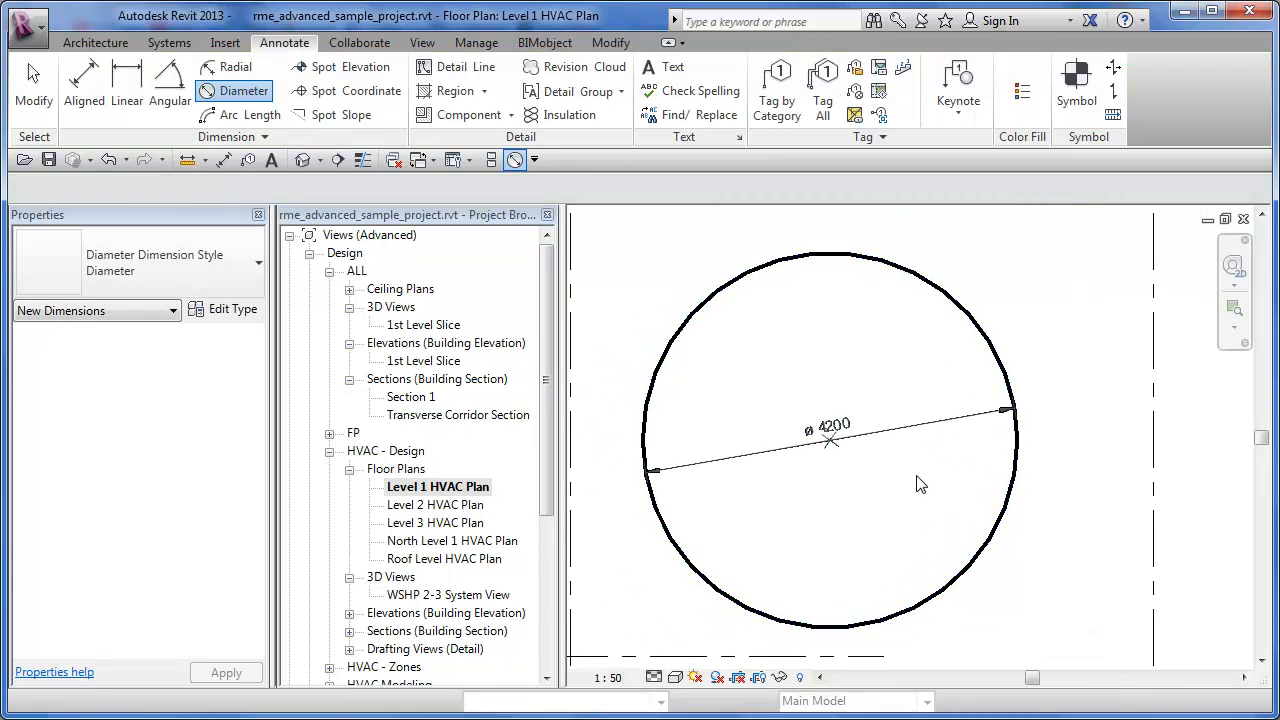
- Apply a tick mark of None to the diameter dimension's type and set it back to Arrow Filled 15 Degree
left_click(877, 441)
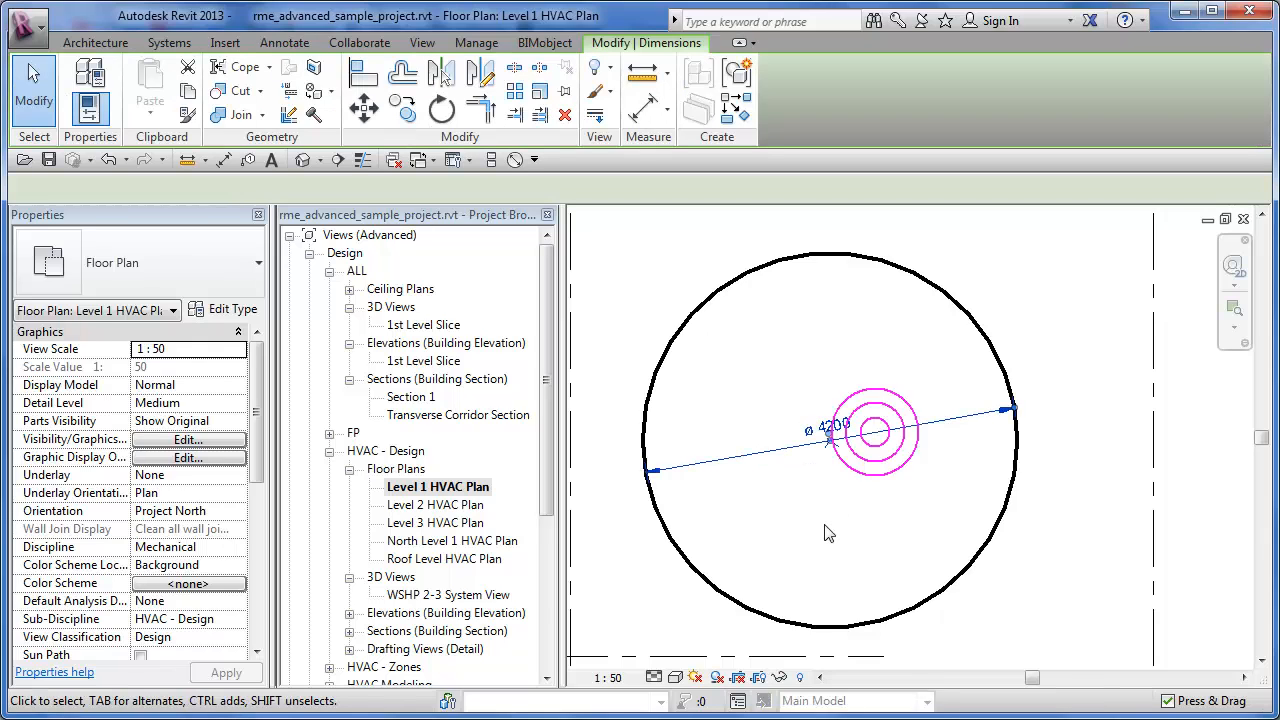
left_click(230, 310)
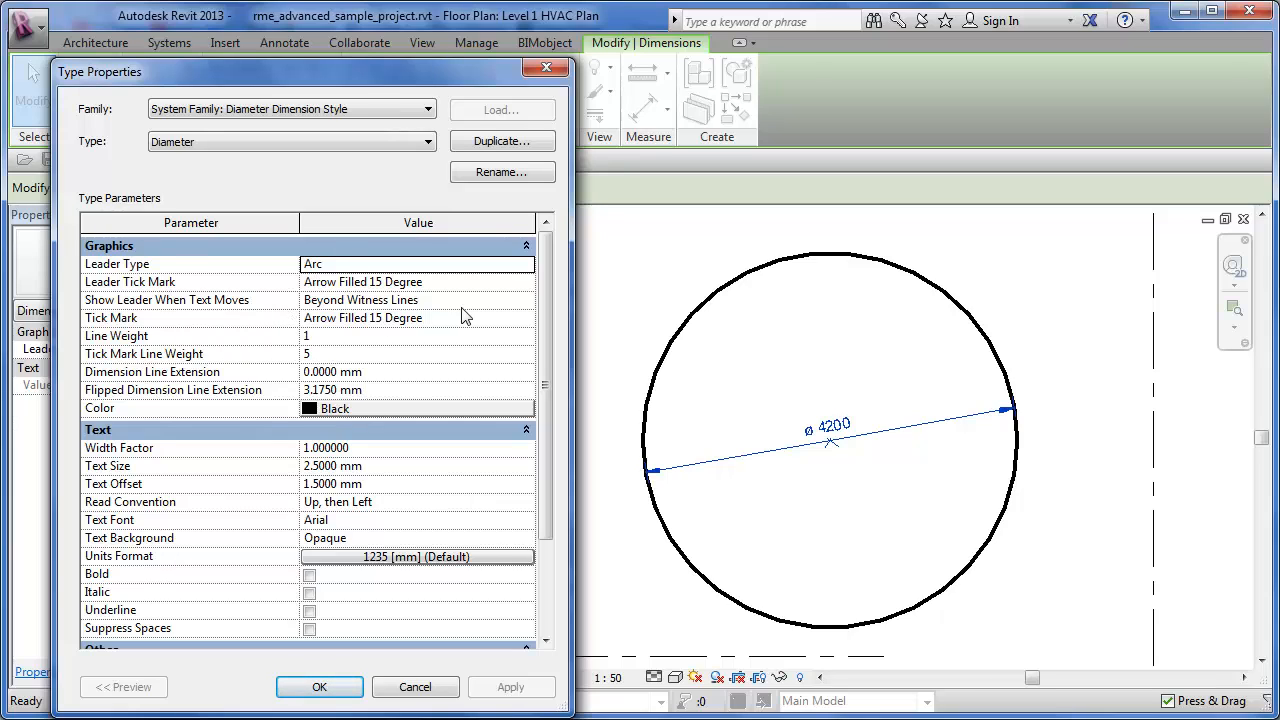
left_click(529, 319)
left_click(526, 318)
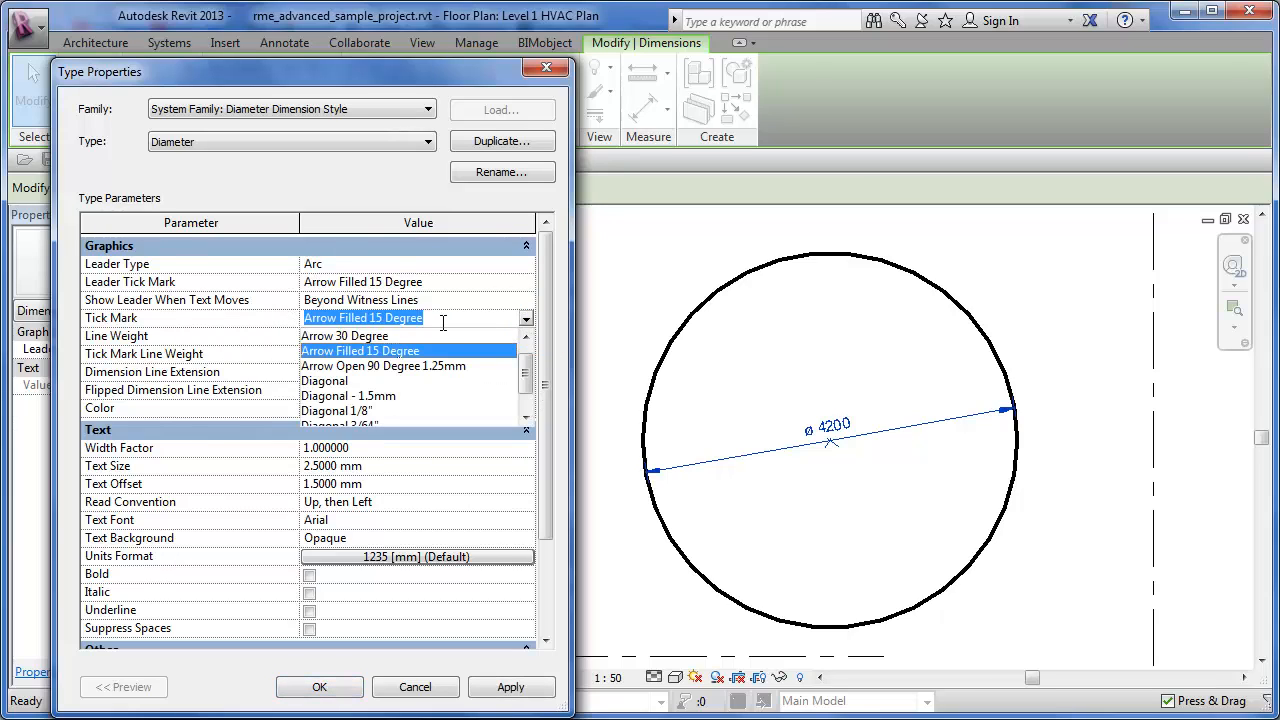
scroll(517, 371, "up", 2)
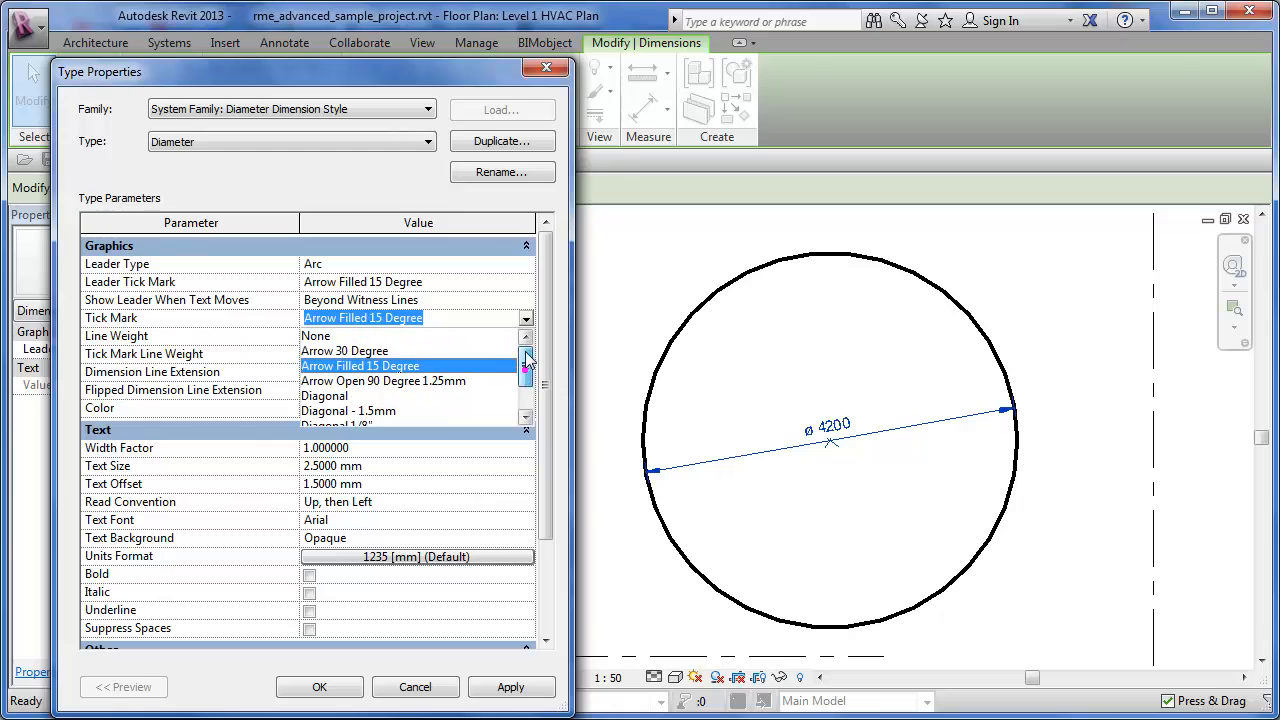
left_click(328, 337)
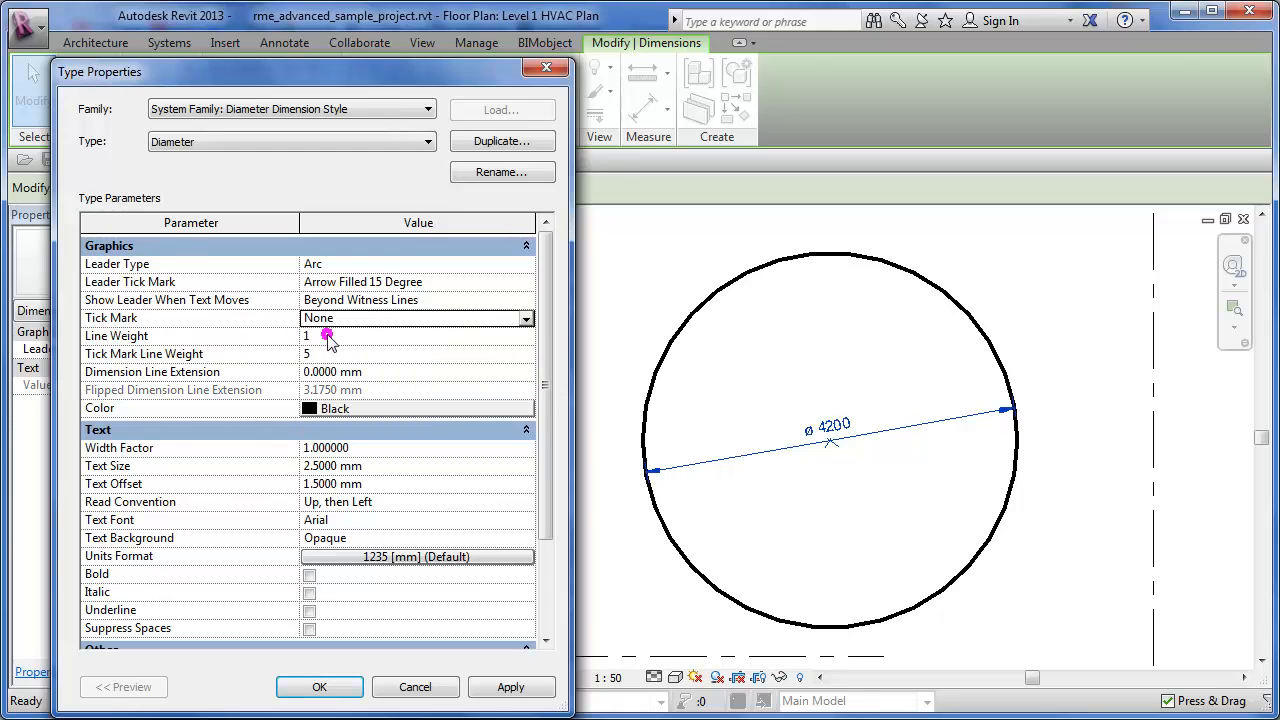
left_click(514, 687)
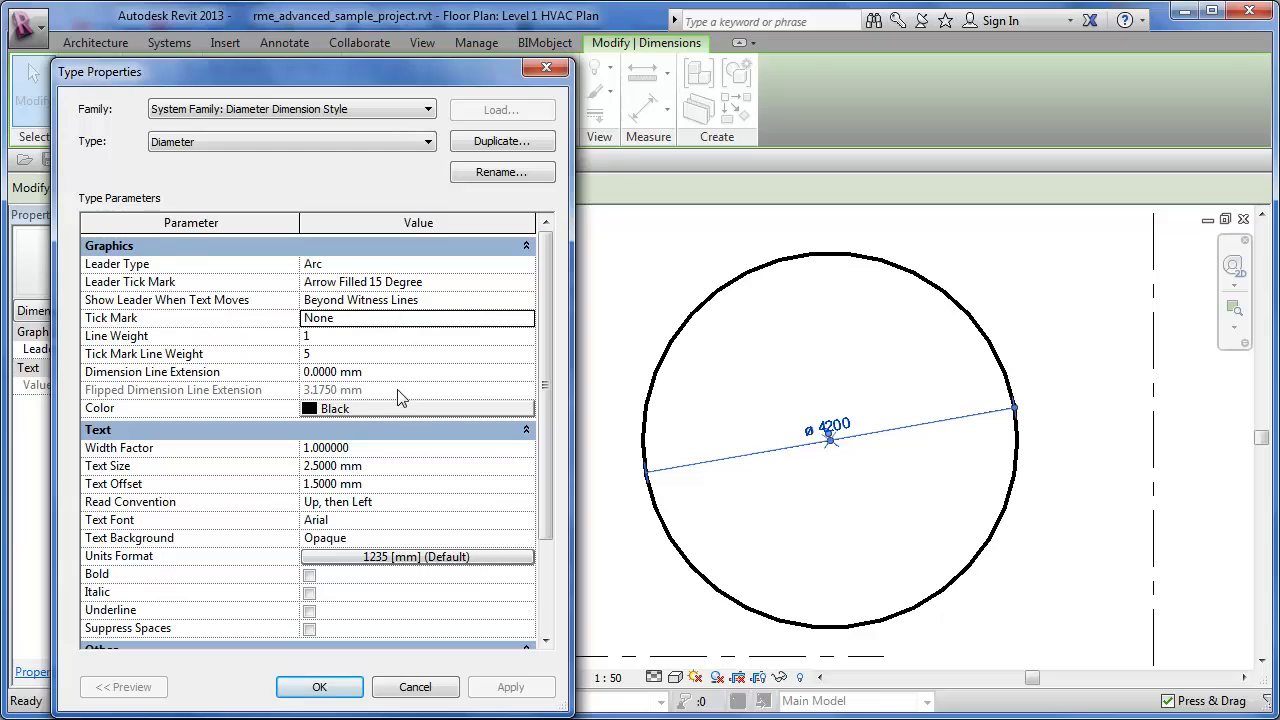
left_click(525, 318)
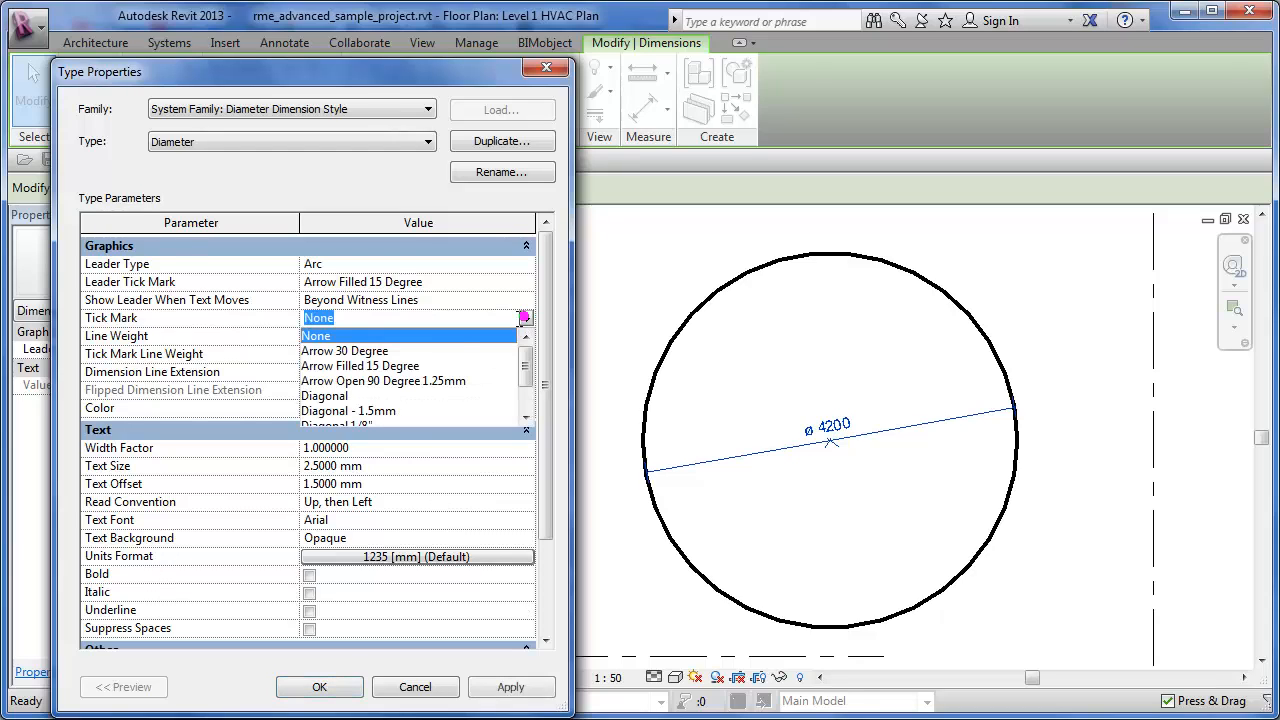
left_click(378, 366)
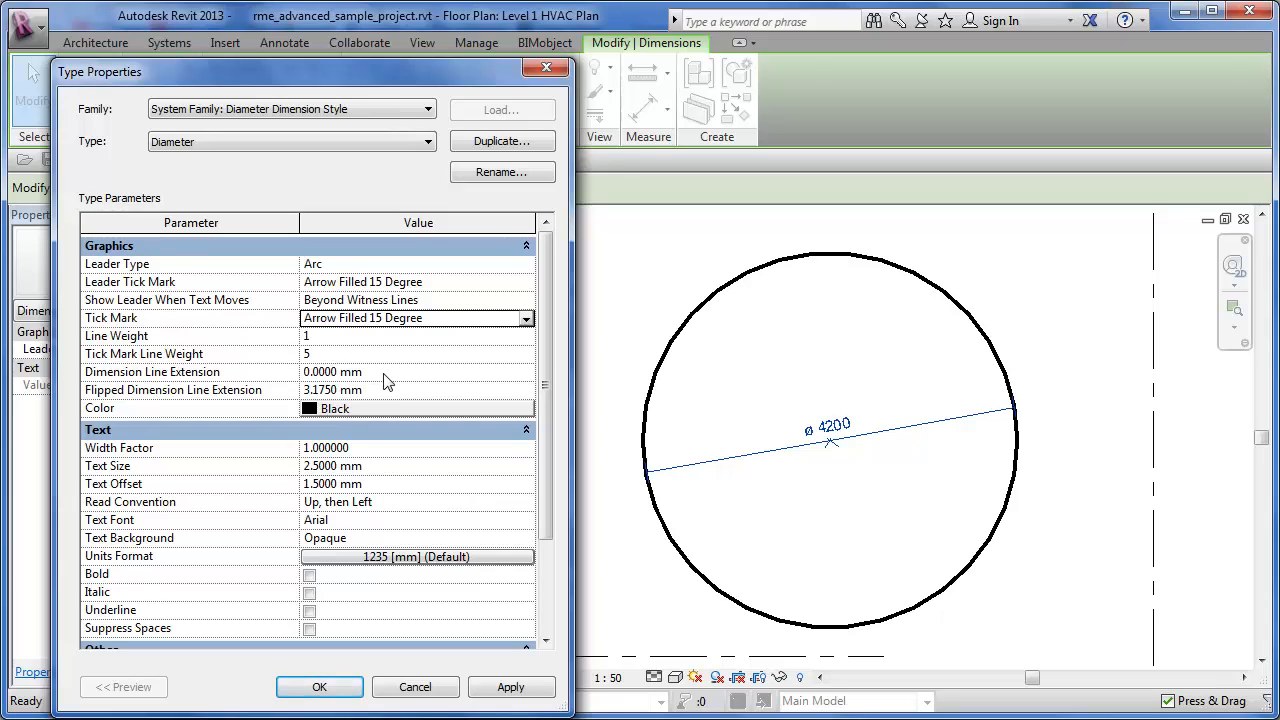
- Turn off Center Marks for the diameter dimension type, apply the change, and turn Center Marks on again
left_click_drag(543, 318, 543, 408)
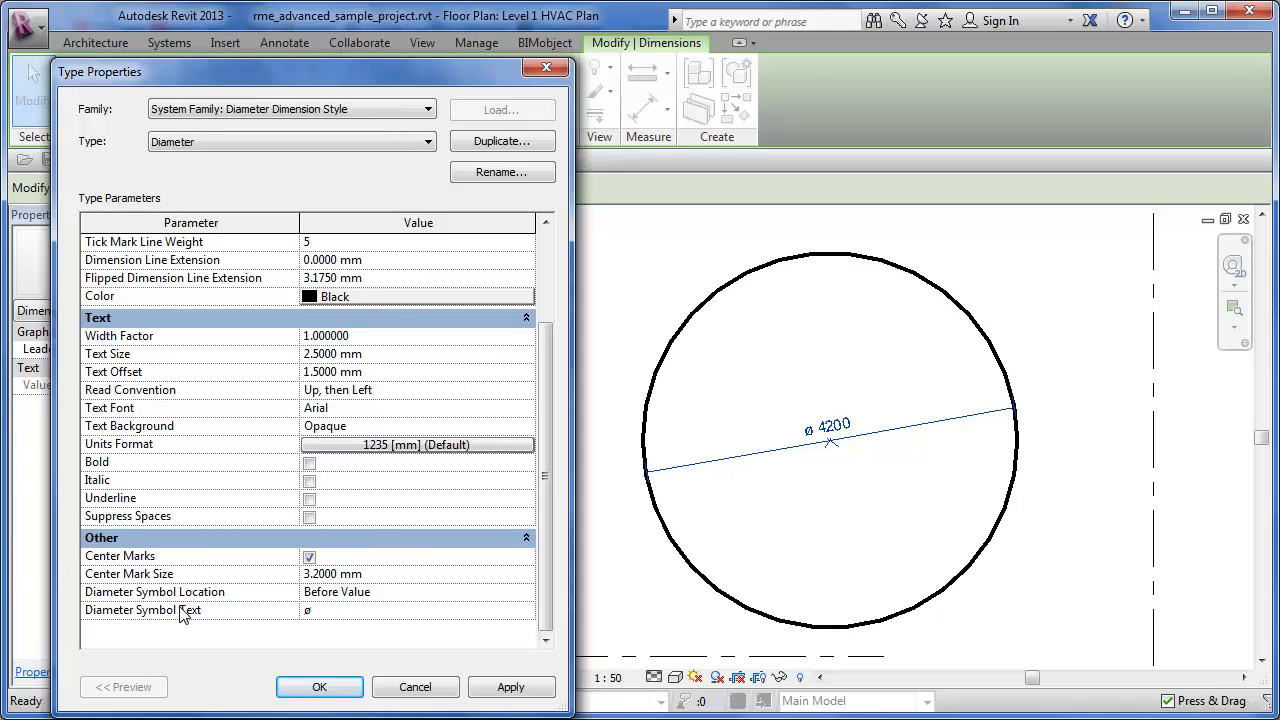
left_click(310, 557)
left_click(510, 686)
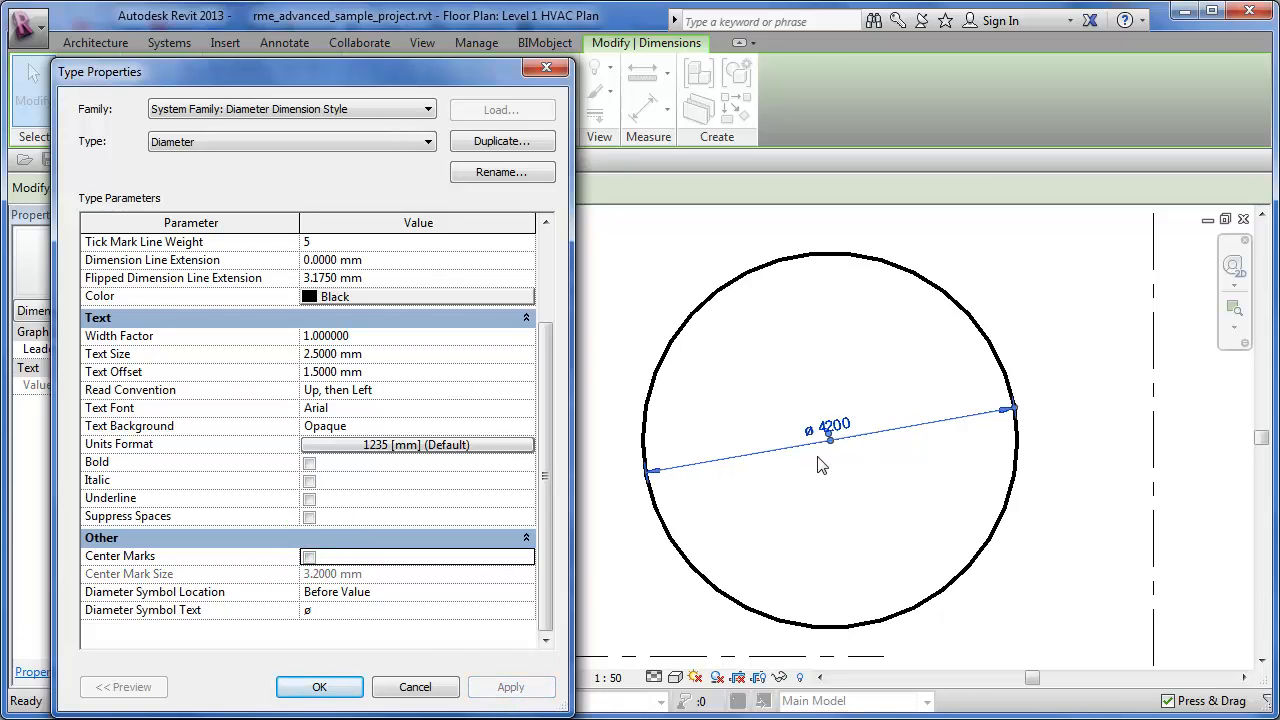
left_click(309, 557)
- Examine the Center Mark Size and Diameter Symbol Text parameters of the diameter dimension type
left_click(387, 573)
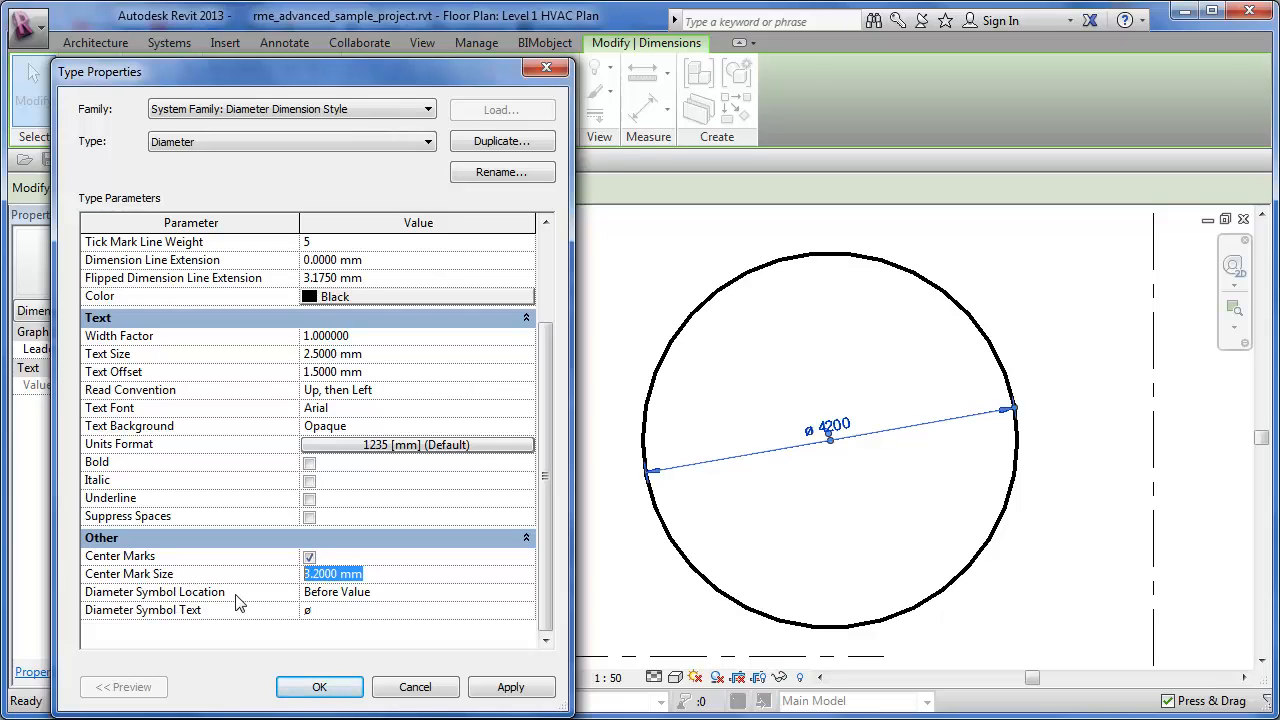
left_click(382, 612)
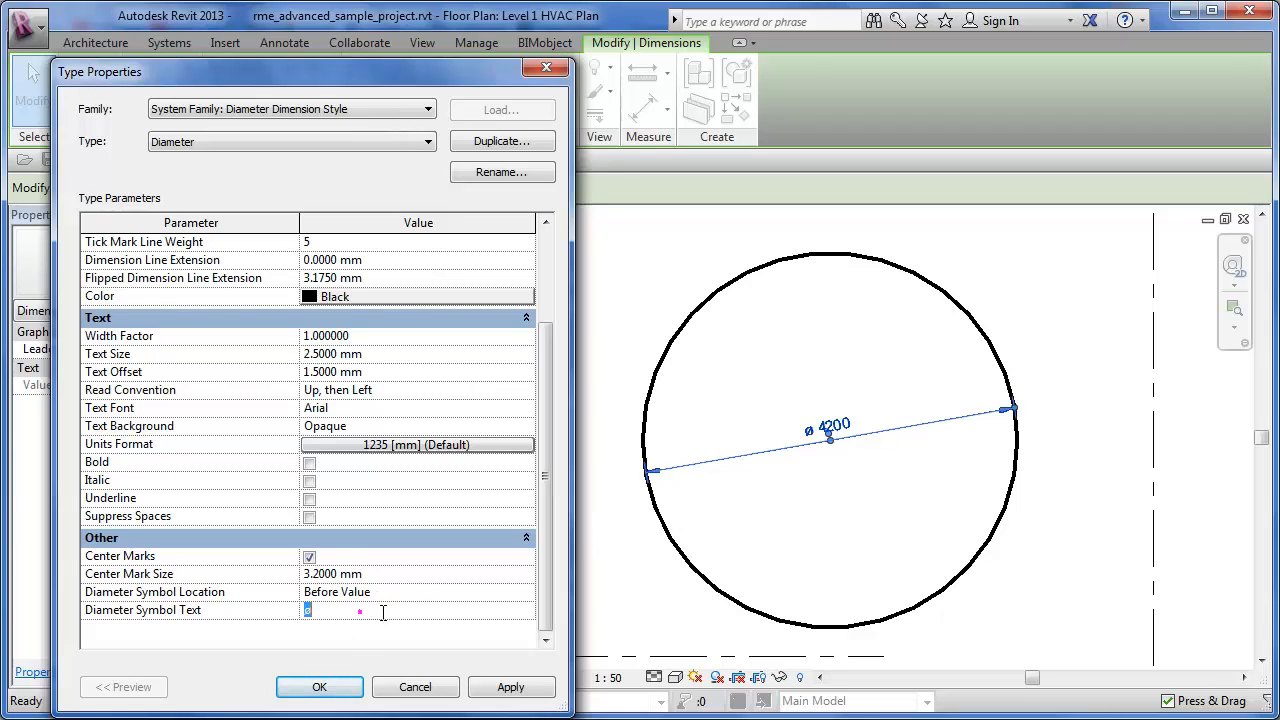
left_click(369, 612)
left_click_drag(372, 612, 216, 610)
left_click(326, 608)
double_click(341, 610)
left_click(501, 608)
left_click_drag(411, 610, 243, 611)
left_click_drag(332, 611, 237, 609)
left_click(333, 613)
- Set the dimension type's Diameter Symbol Location to After Value and apply it to the circle's dimension
left_click(524, 592)
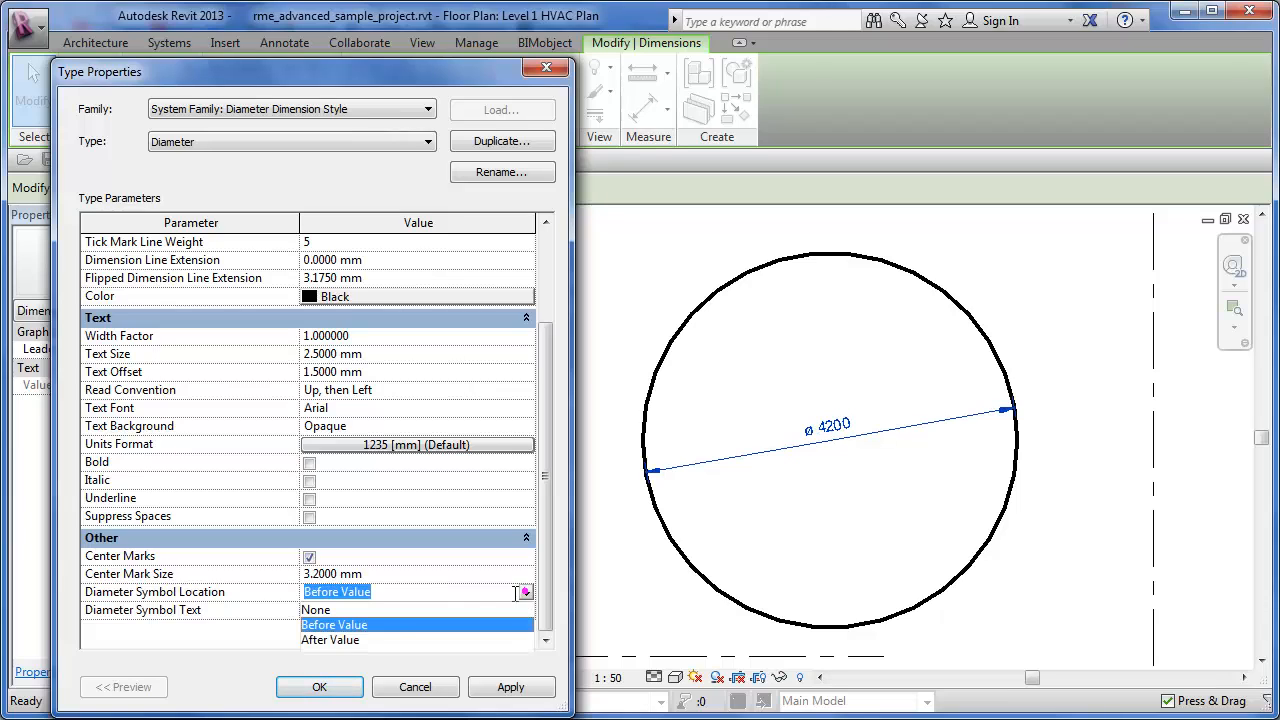
left_click(338, 641)
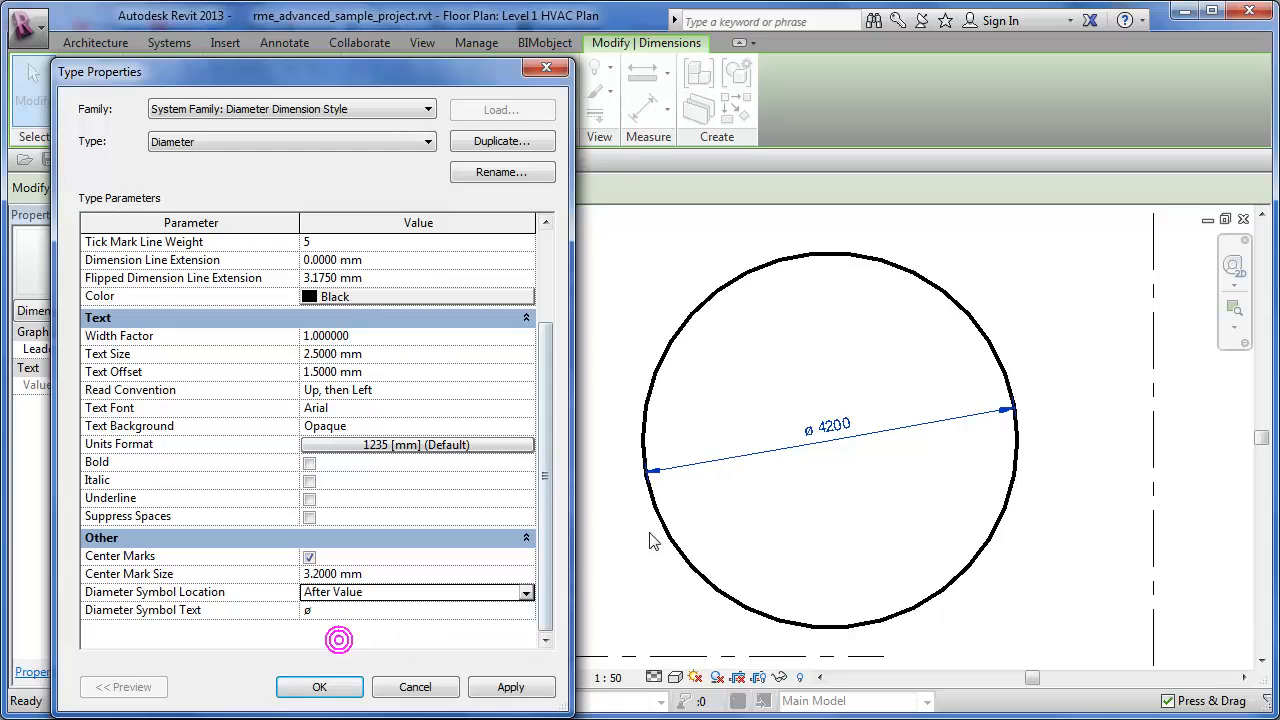
left_click(500, 697)
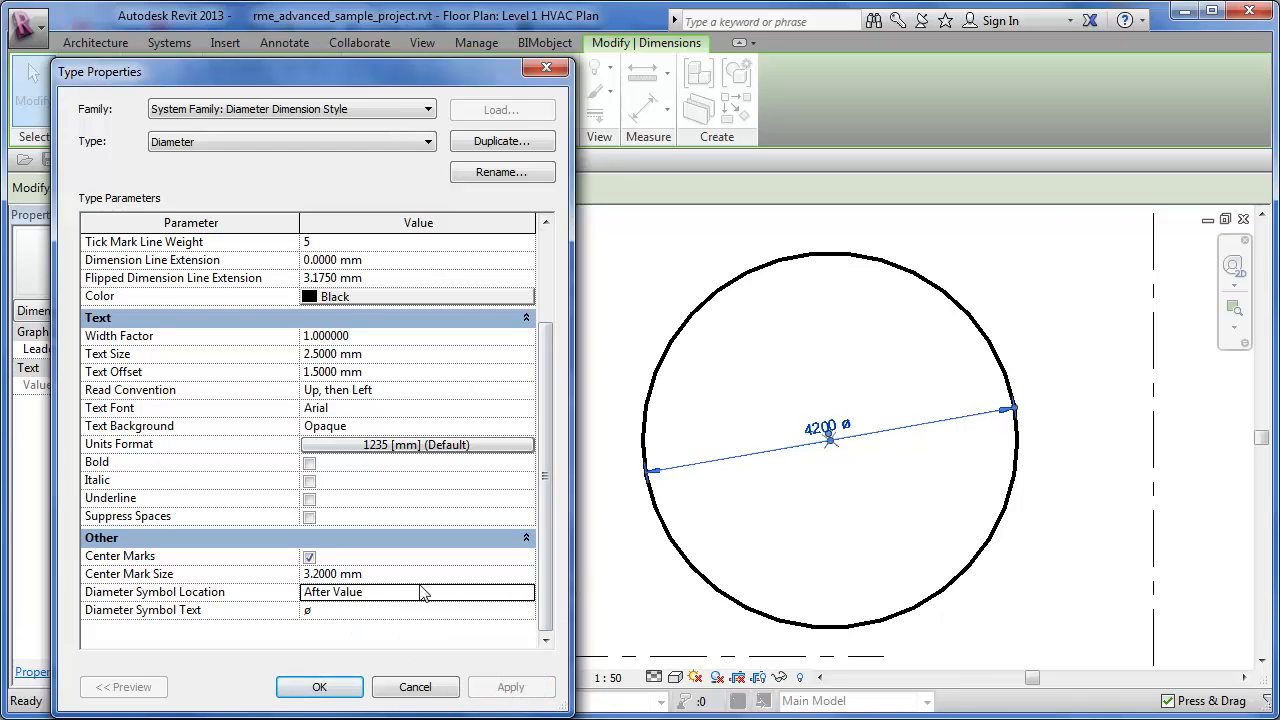
- Remove the diameter symbol from the dimension text by applying a Diameter Symbol Location of None
left_click(526, 591)
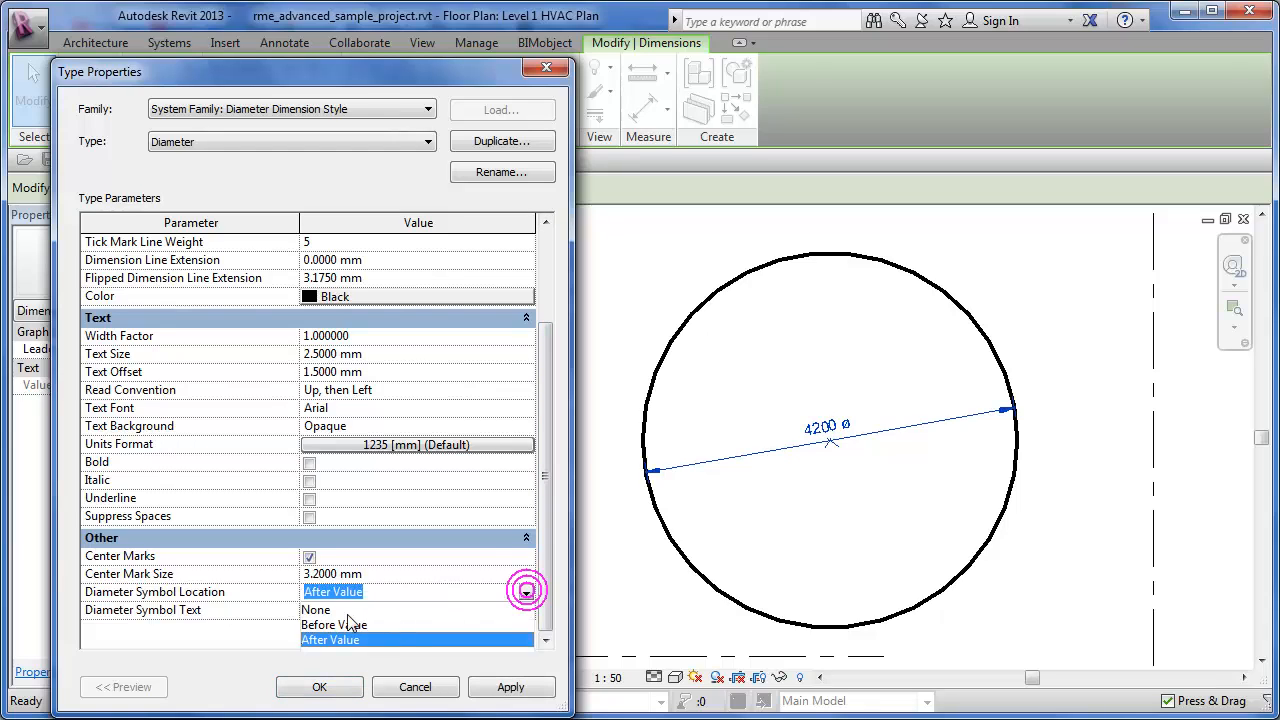
left_click(320, 610)
left_click(515, 690)
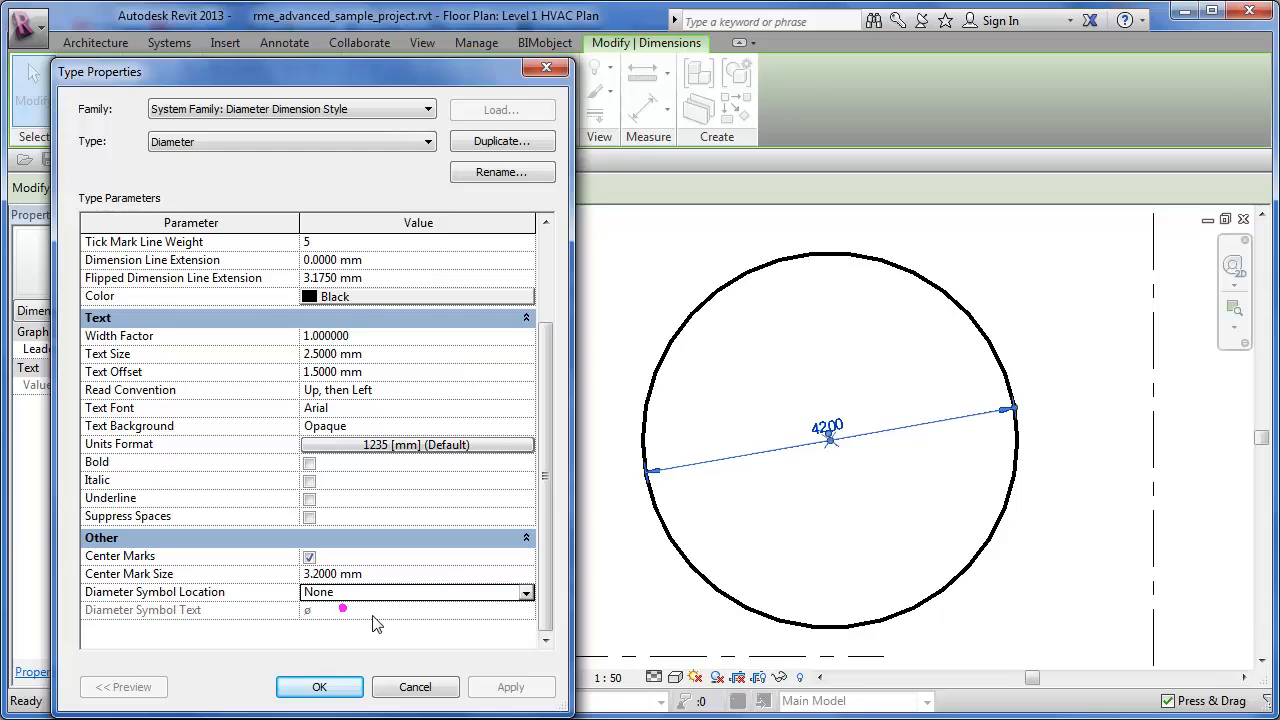
- Set the Diameter Symbol Location to Before Value, keep ø as the symbol text, and accept the type properties
left_click(396, 594)
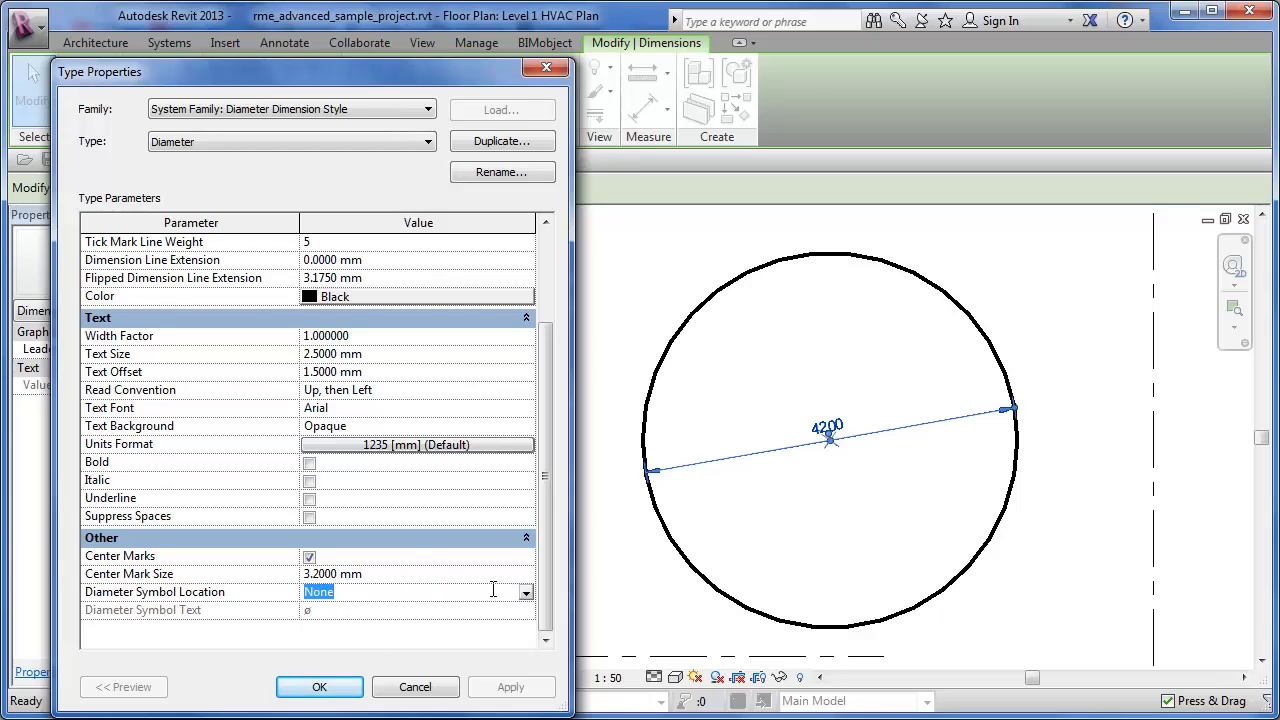
left_click(525, 594)
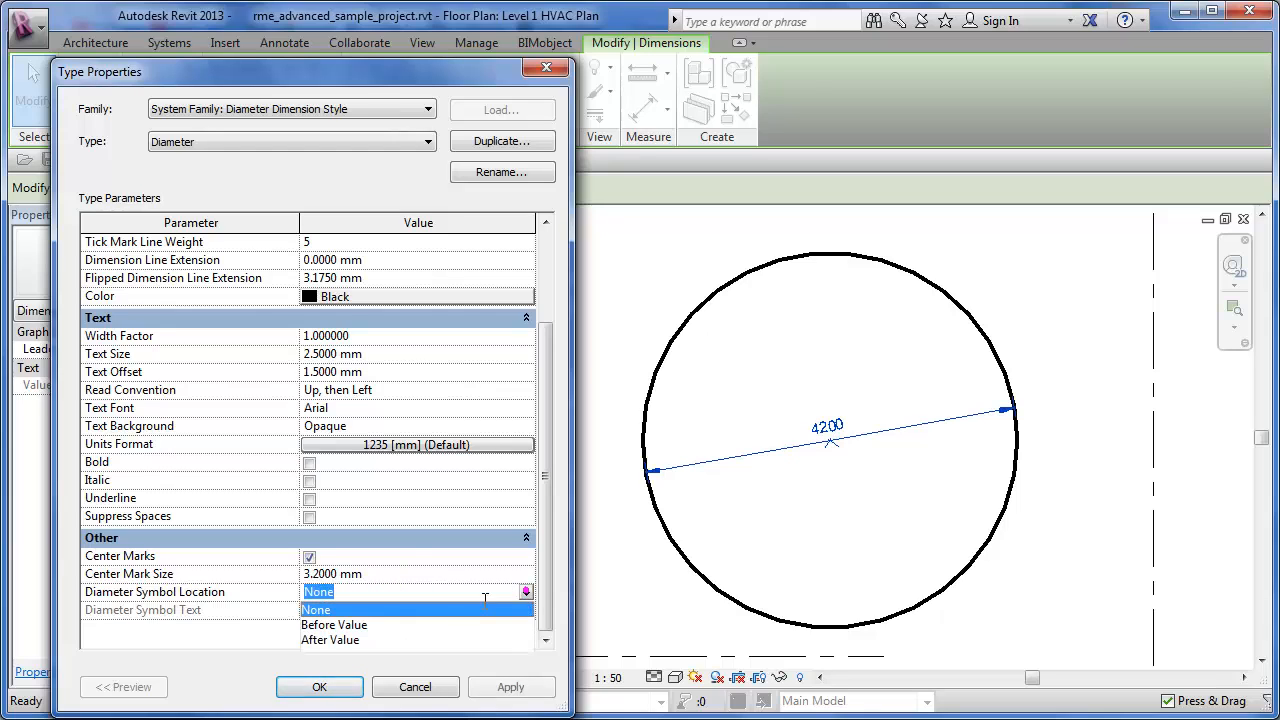
left_click(342, 625)
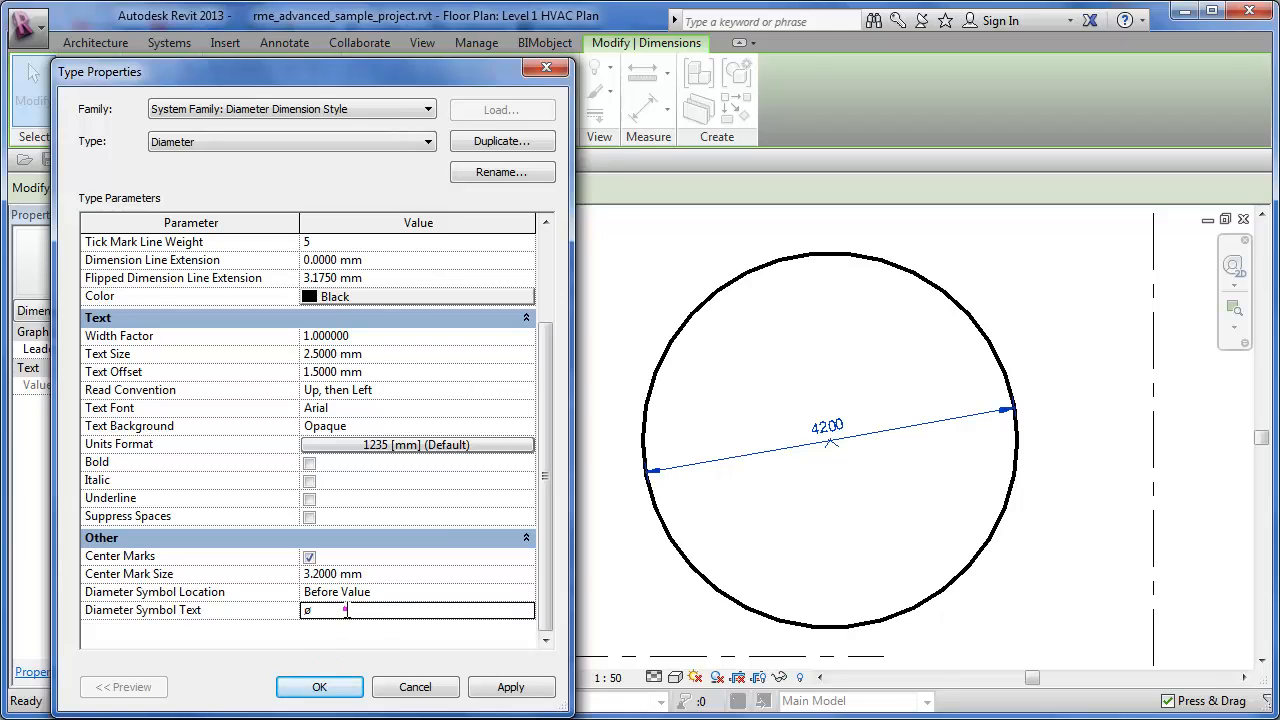
left_click(345, 609)
left_click(360, 614)
left_click(510, 687)
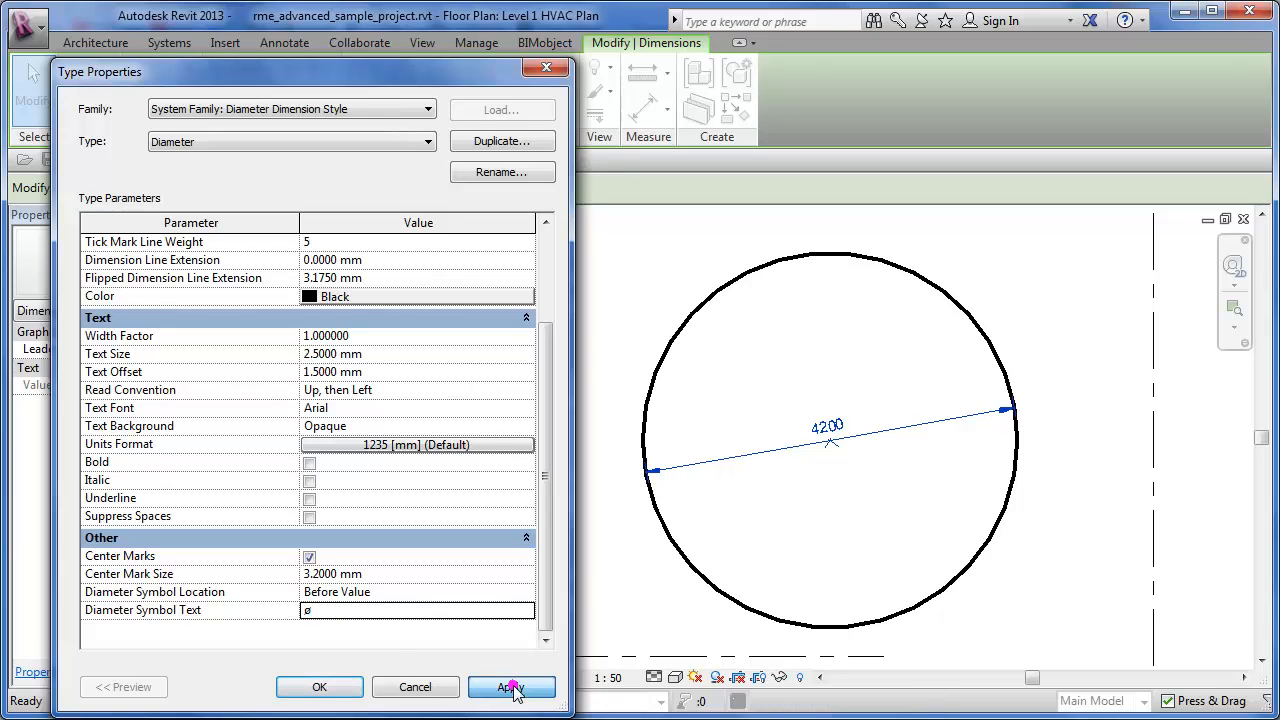
left_click(319, 687)
left_click(634, 572)
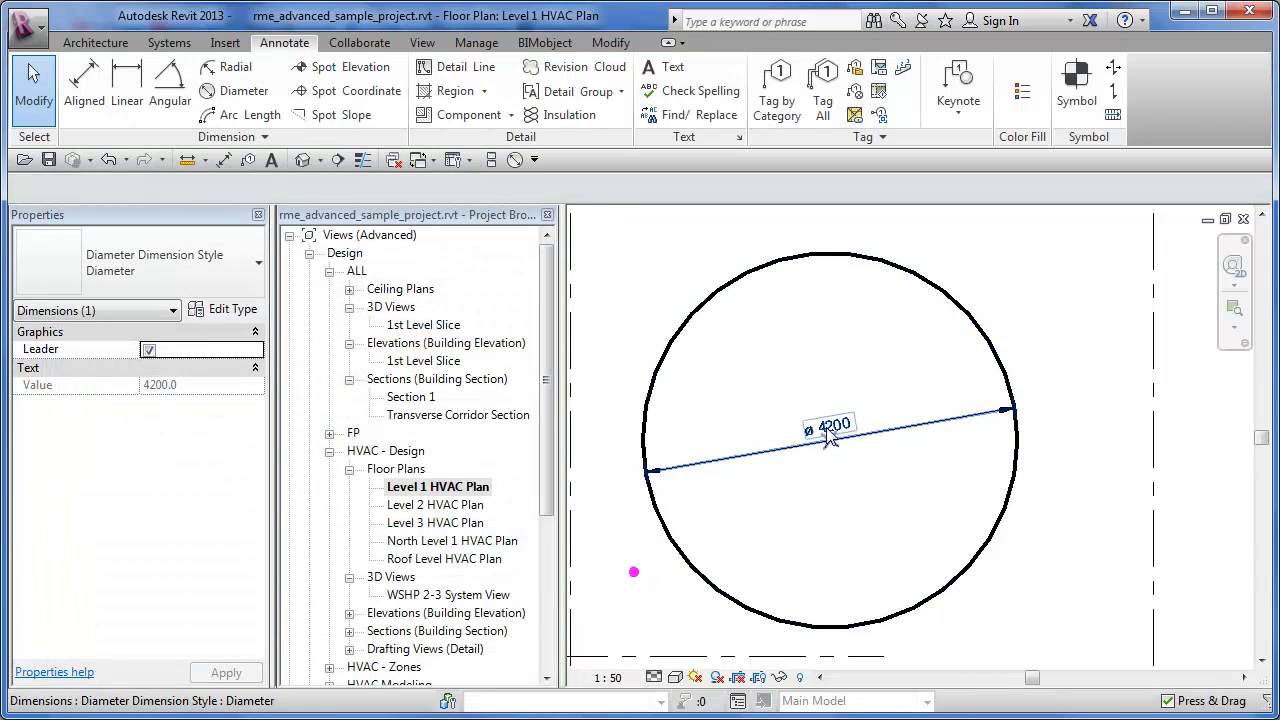
- Draw a circular Exterior - Brick on Mtl. Stud wall of about 2400 mm radius beside the dimensioned detail-line circle
mouse_move(829, 430)
middle_mouse_down()
mouse_move(735, 385)
mouse_move(671, 377)
middle_mouse_up()
scroll(671, 377, "down", 1)
key("Escape")
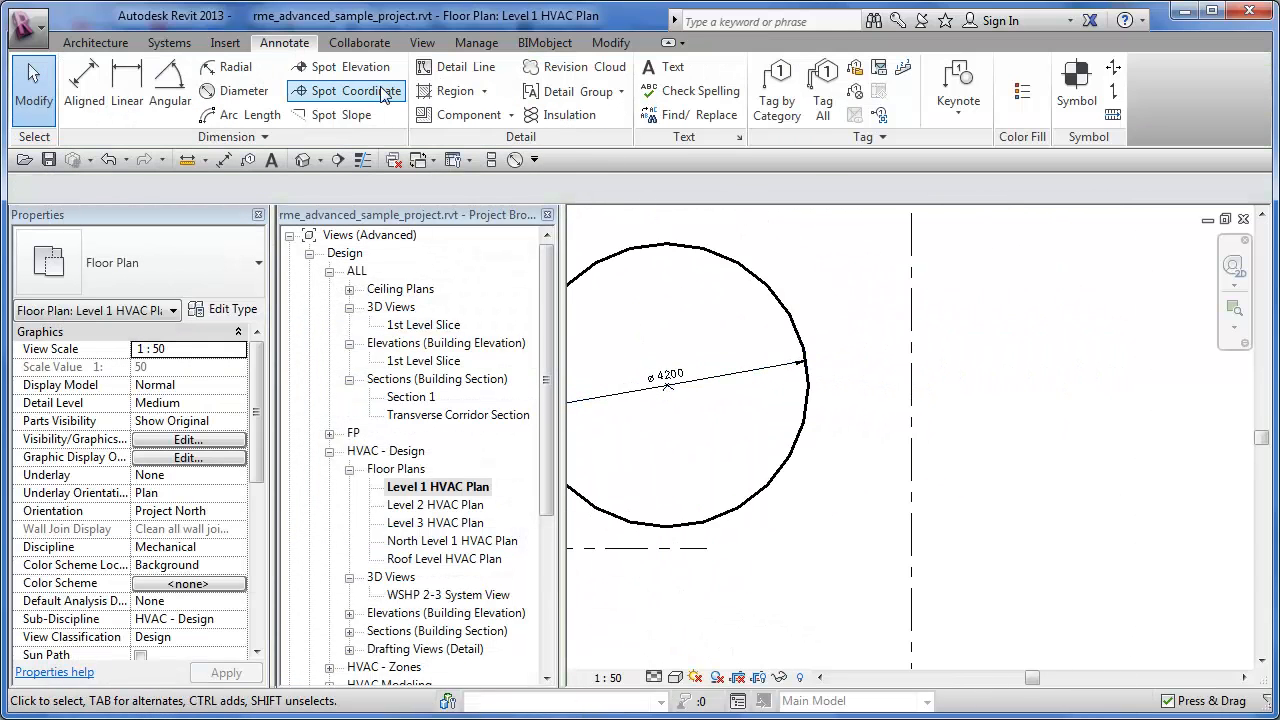
left_click(112, 46)
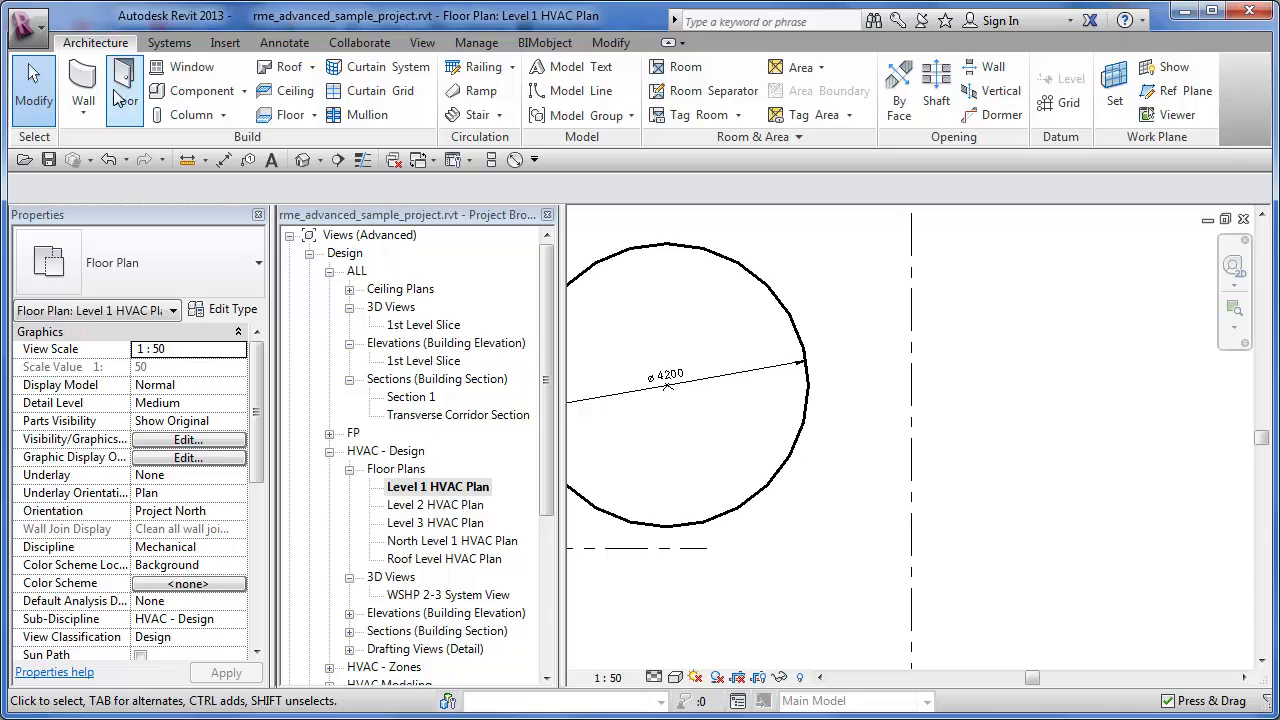
left_click(83, 82)
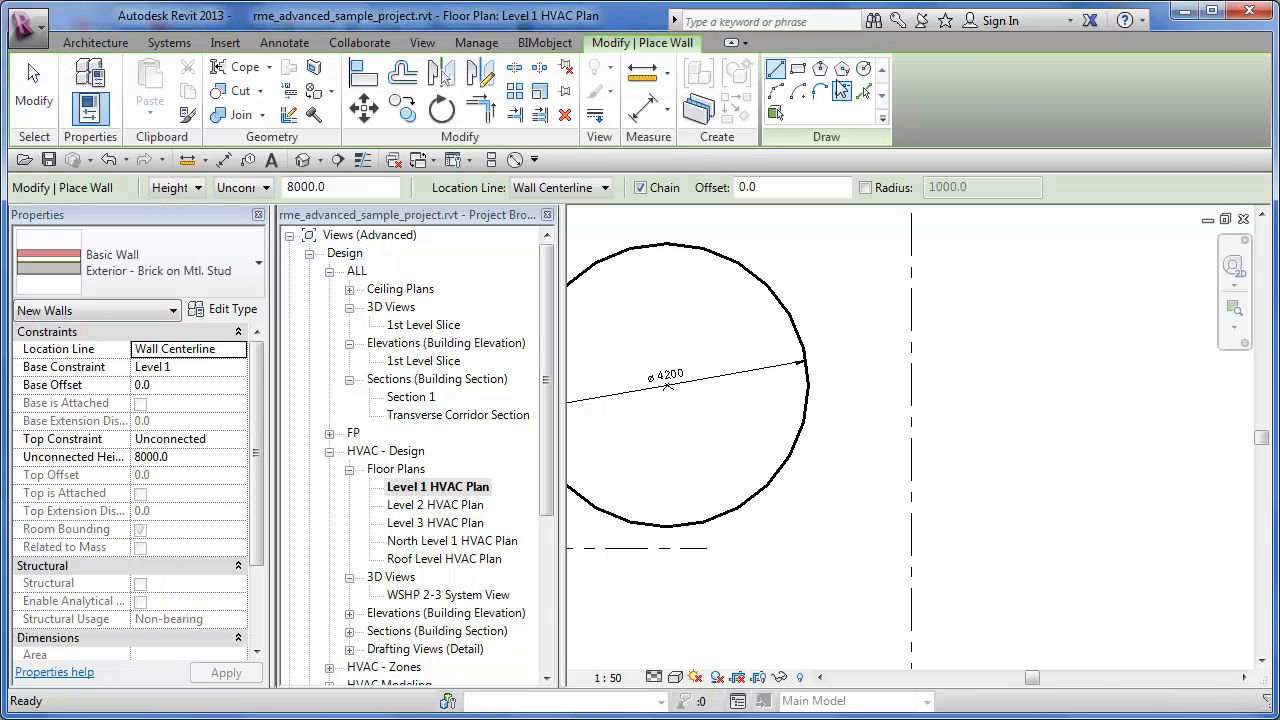
left_click(863, 68)
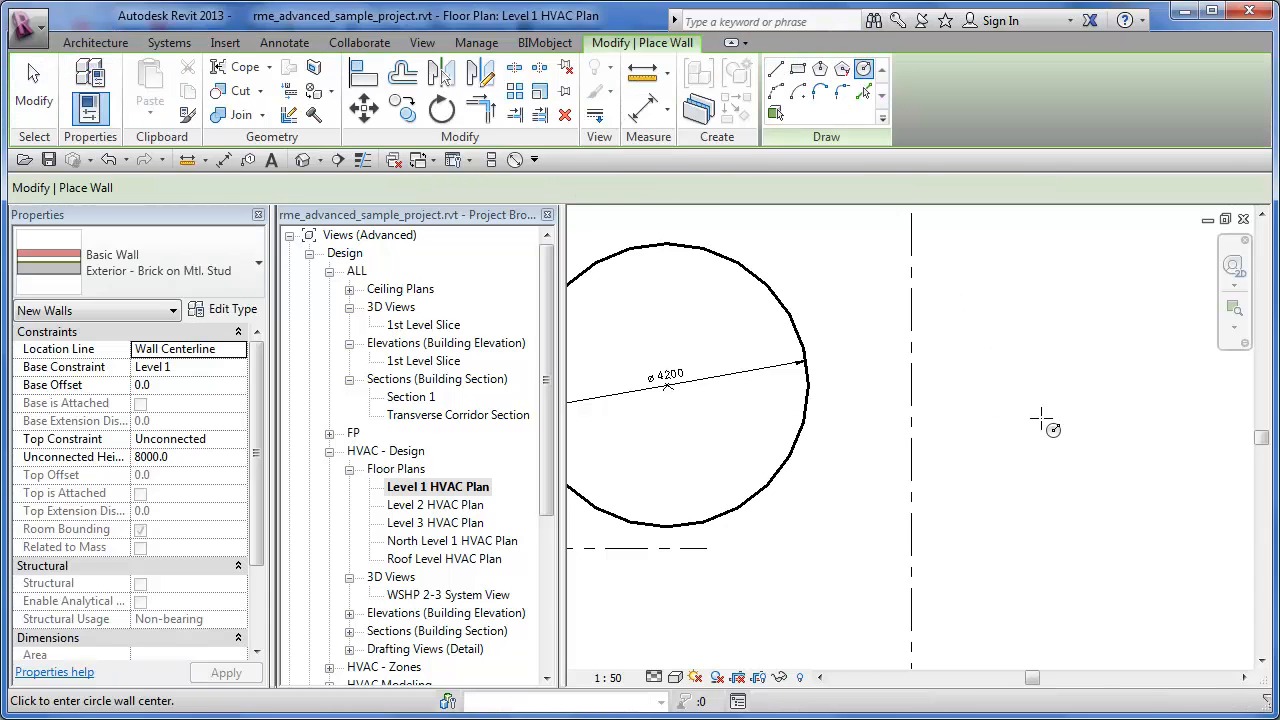
left_click(1033, 422)
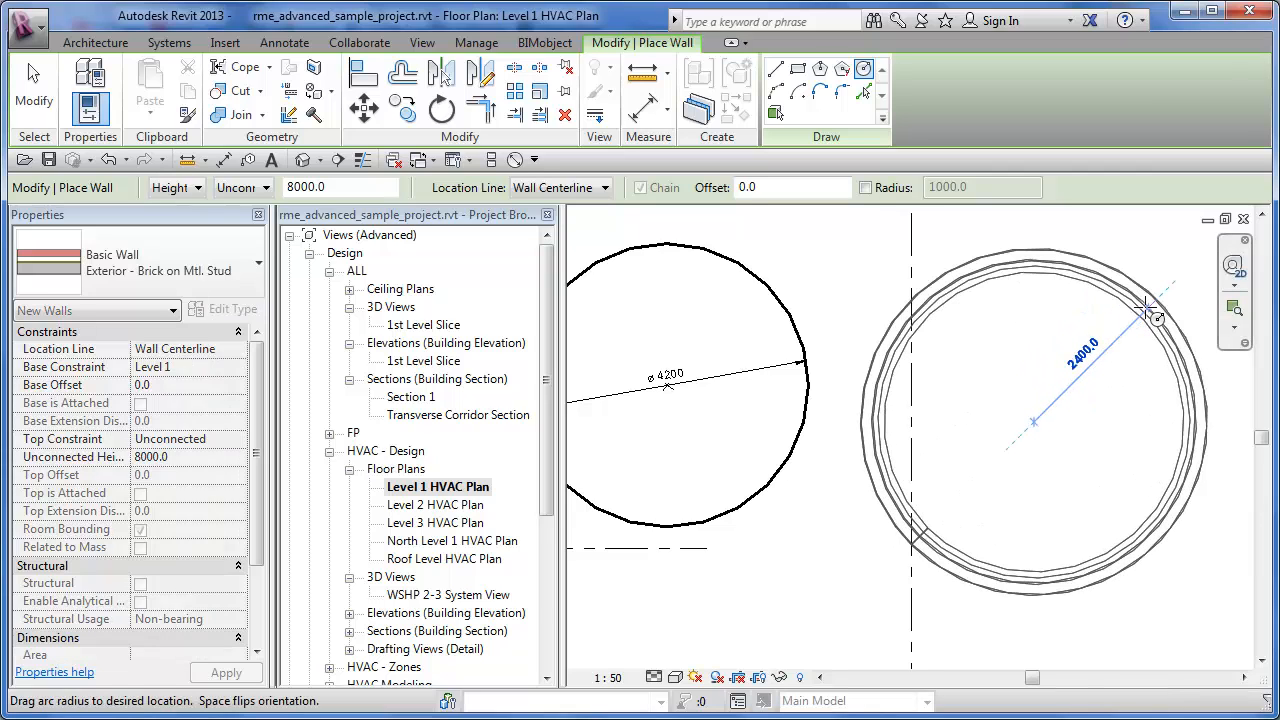
left_click(1152, 310)
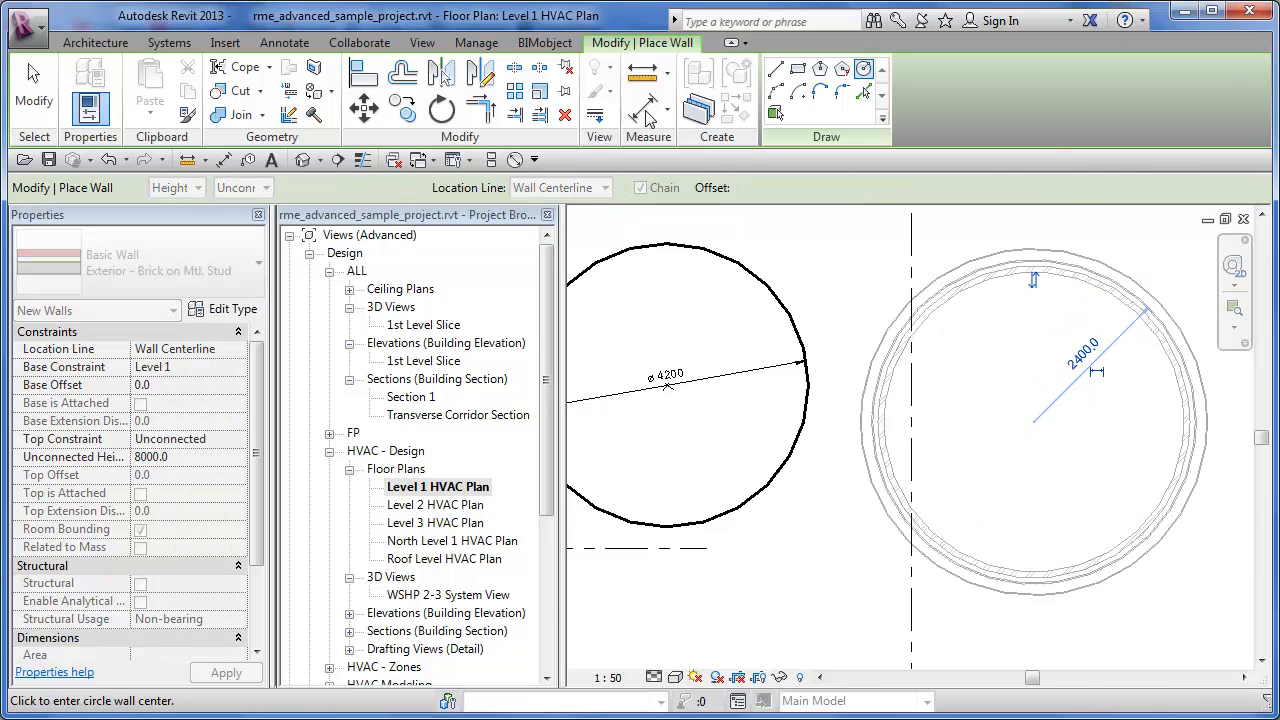
- Place a diameter dimension across the outer face of the circular wall and end the dimension command
left_click(512, 160)
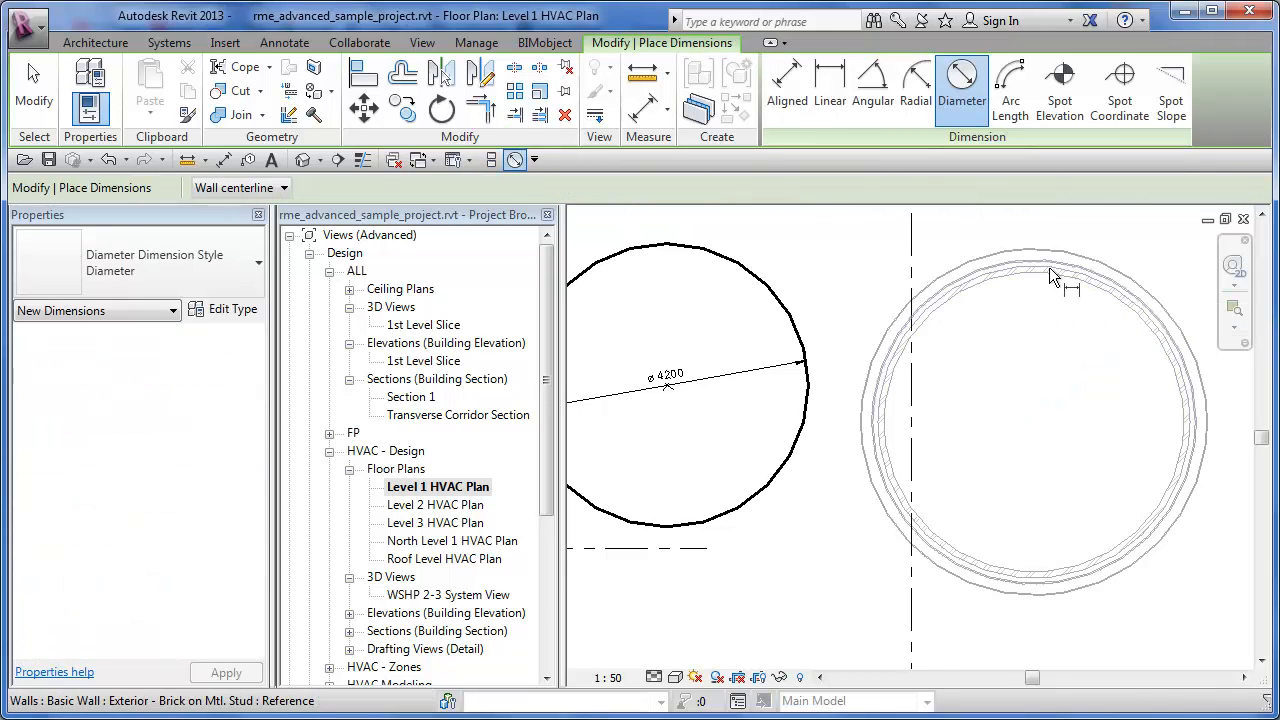
scroll(1052, 254, "up", 2)
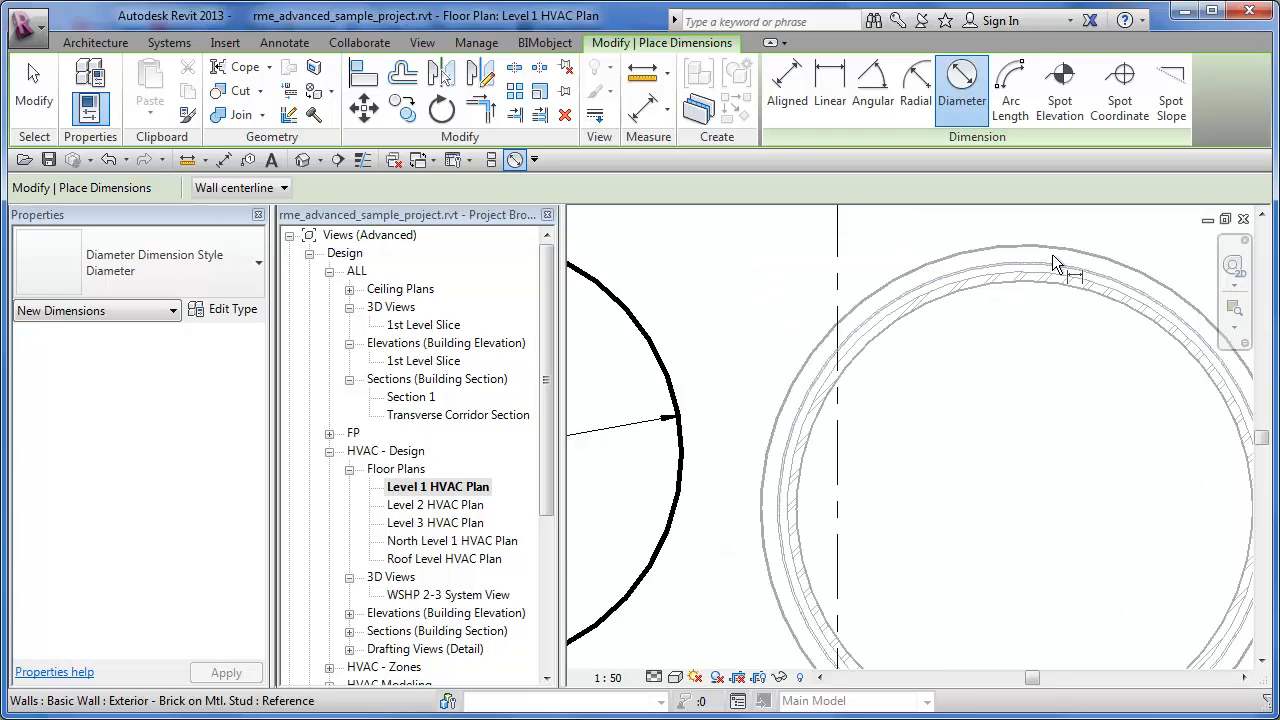
left_click(1052, 252)
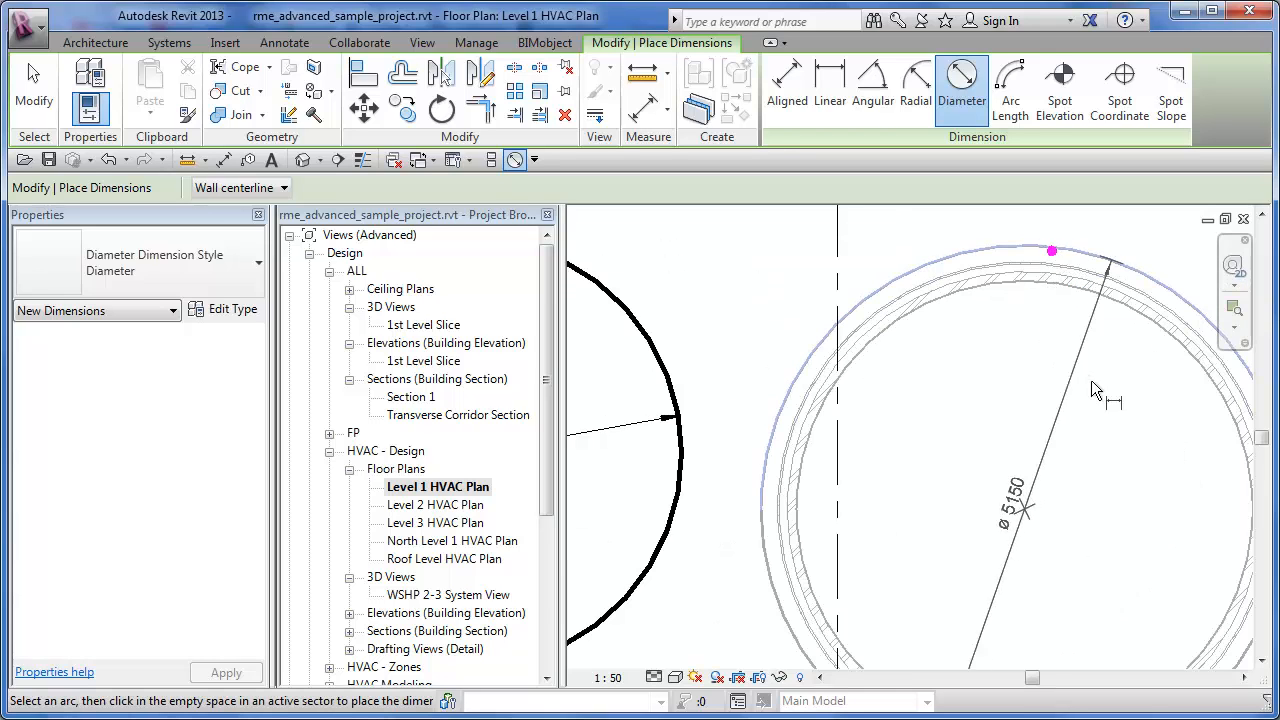
left_click(1106, 497)
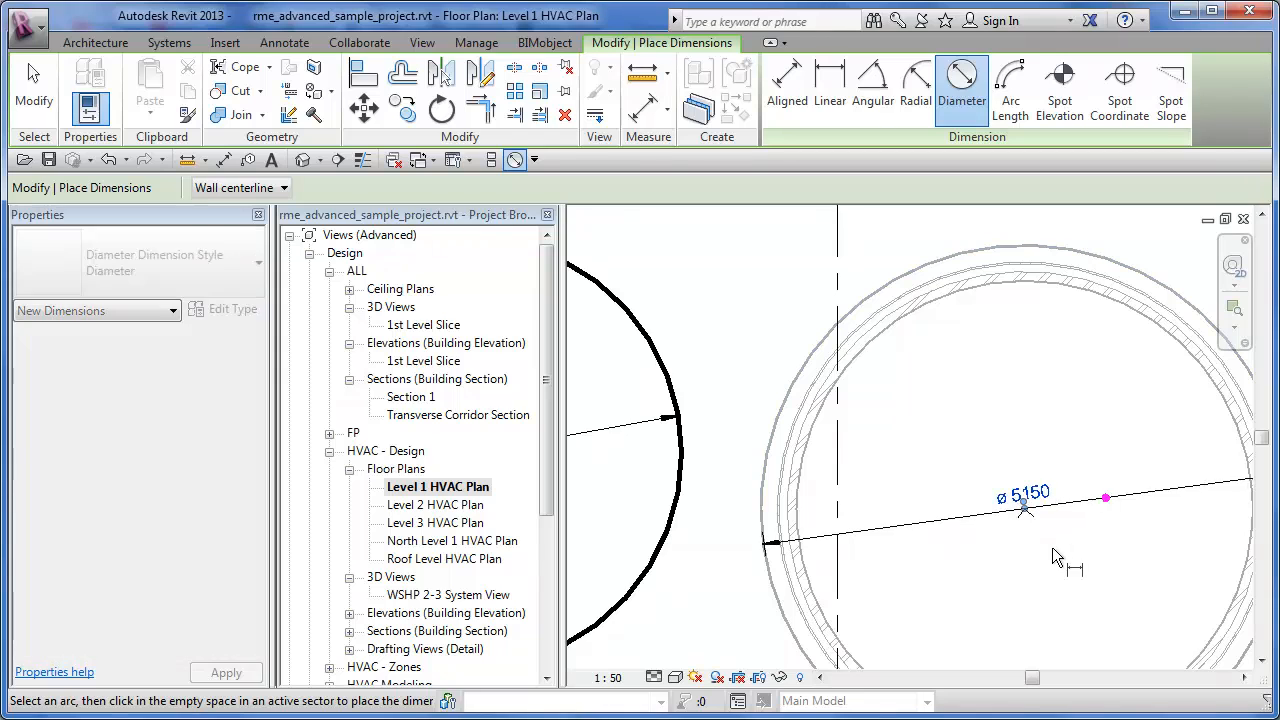
scroll(1052, 547, "up", 2)
key("Escape")
key("Escape")
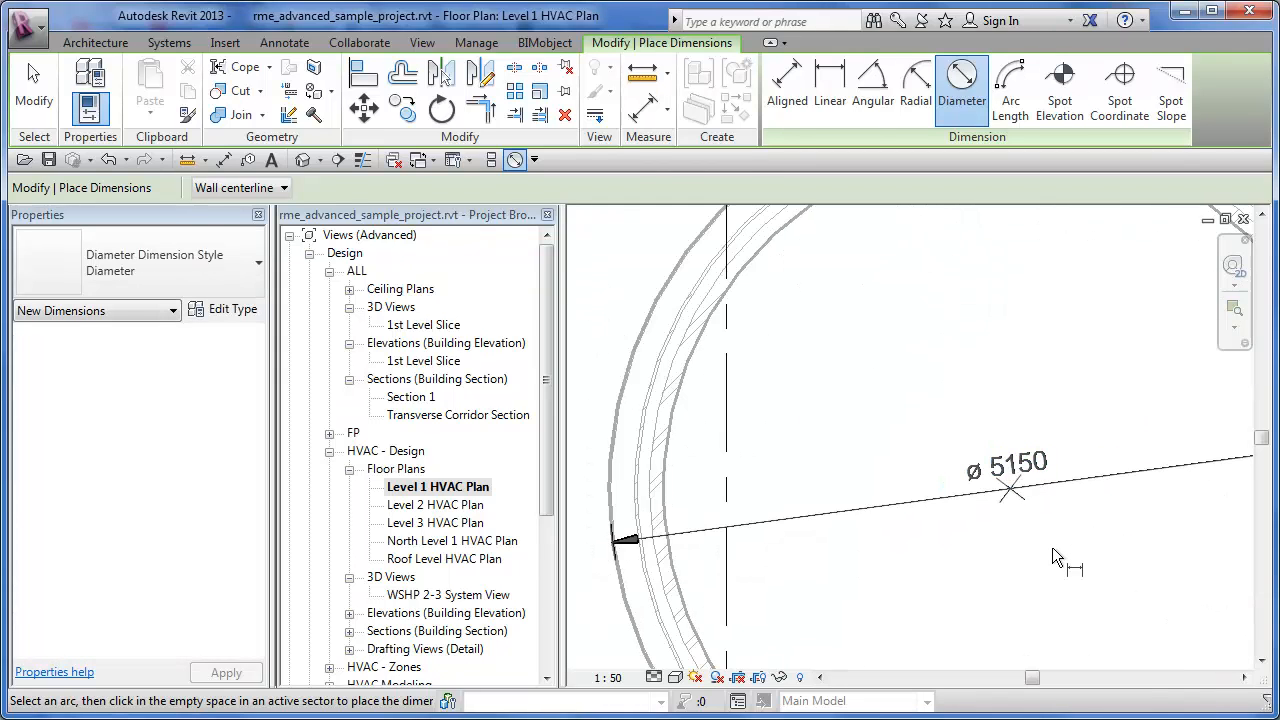
scroll(1056, 557, "down", 4)
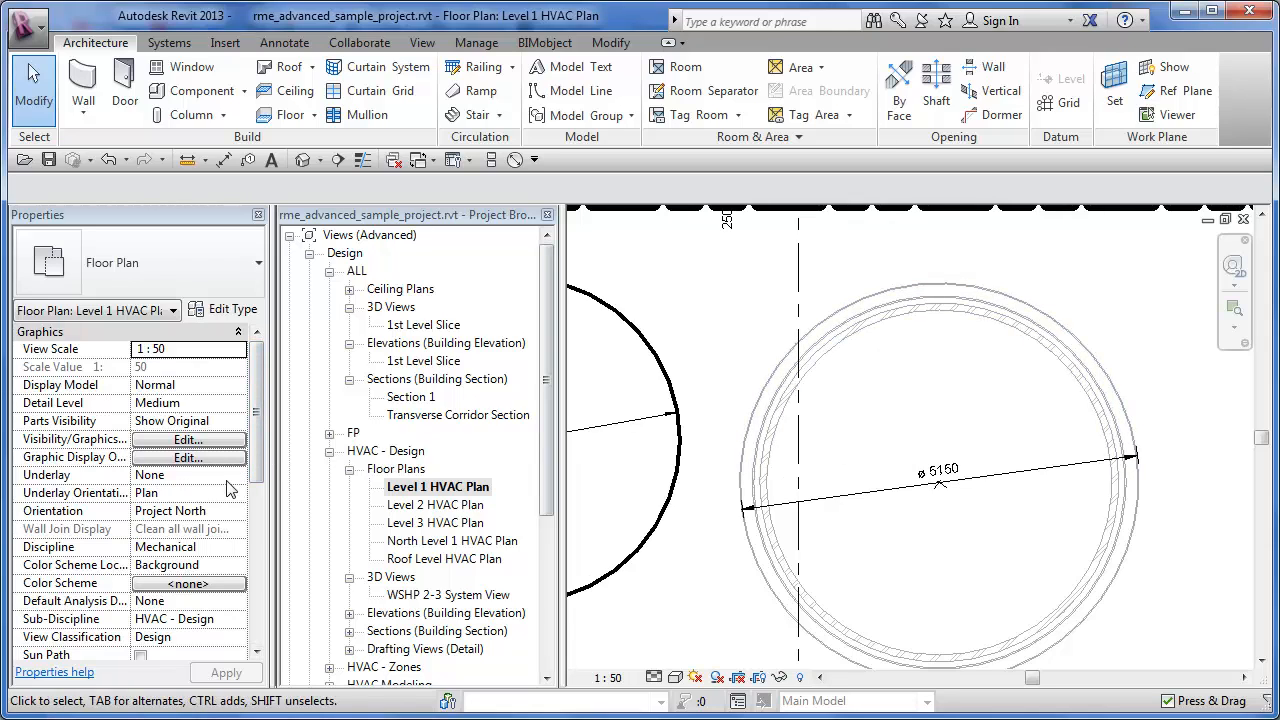
- Set the Discipline of the Level 1 HVAC Plan view to Coordination and inspect the circular wall and detail-line circle dimensions
left_click(238, 547)
left_click(238, 547)
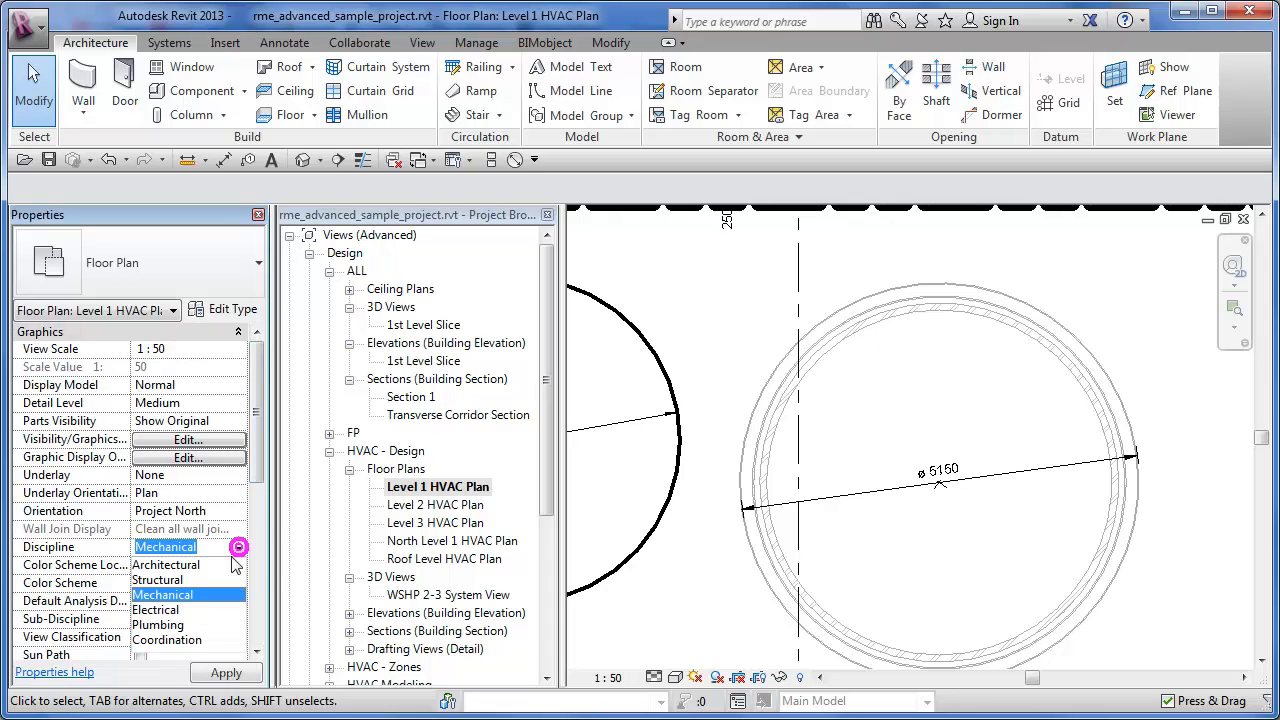
left_click(168, 640)
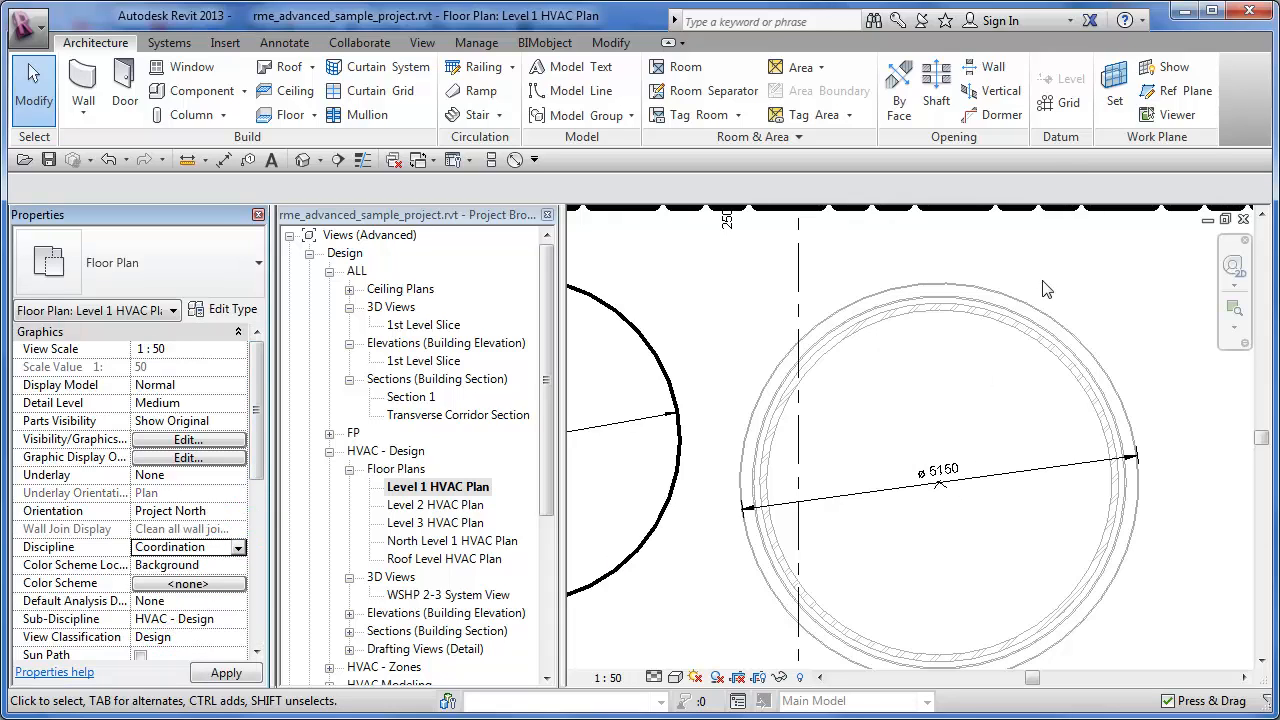
scroll(1045, 340, "up", 2)
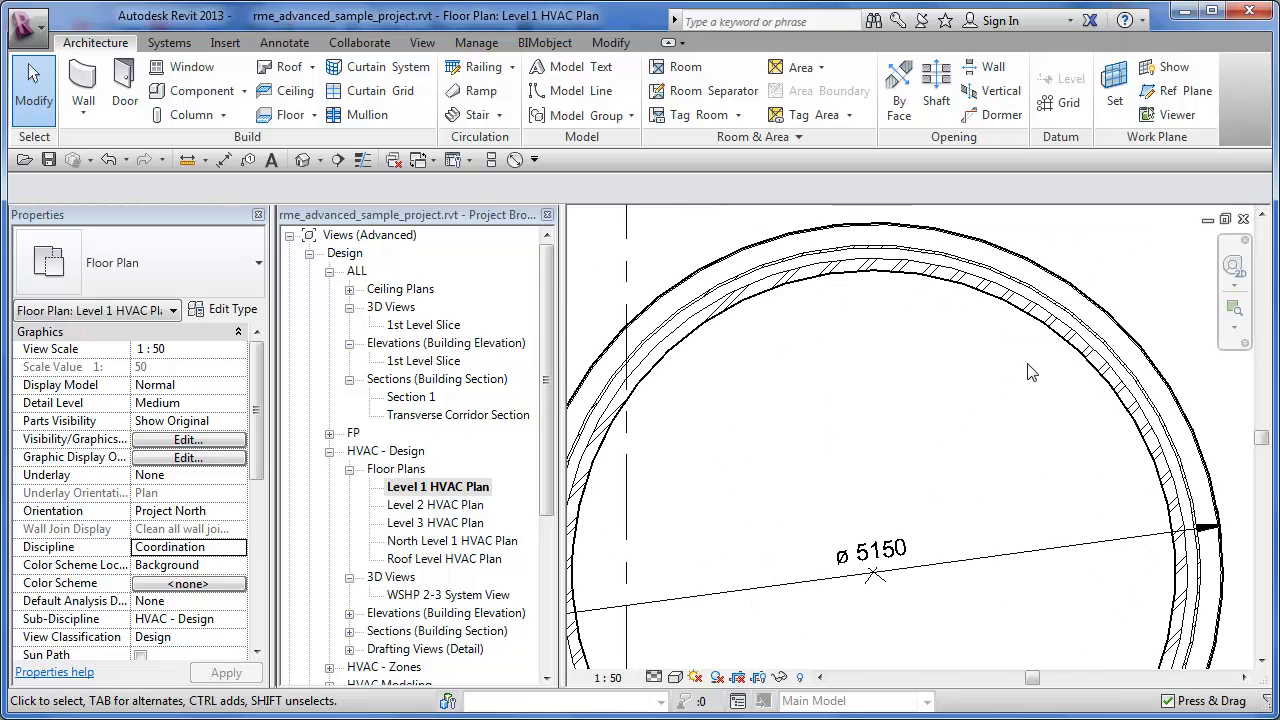
scroll(1032, 372, "down", 4)
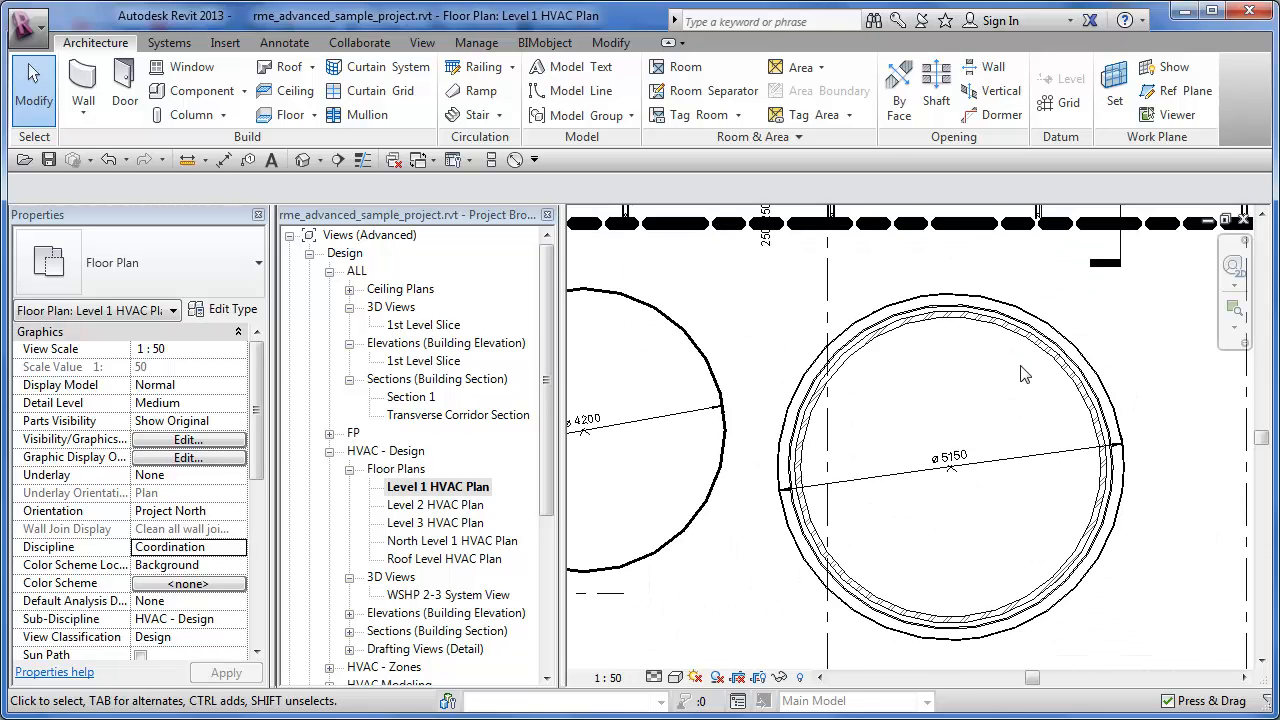
middle_click_drag(700, 405, 785, 405)
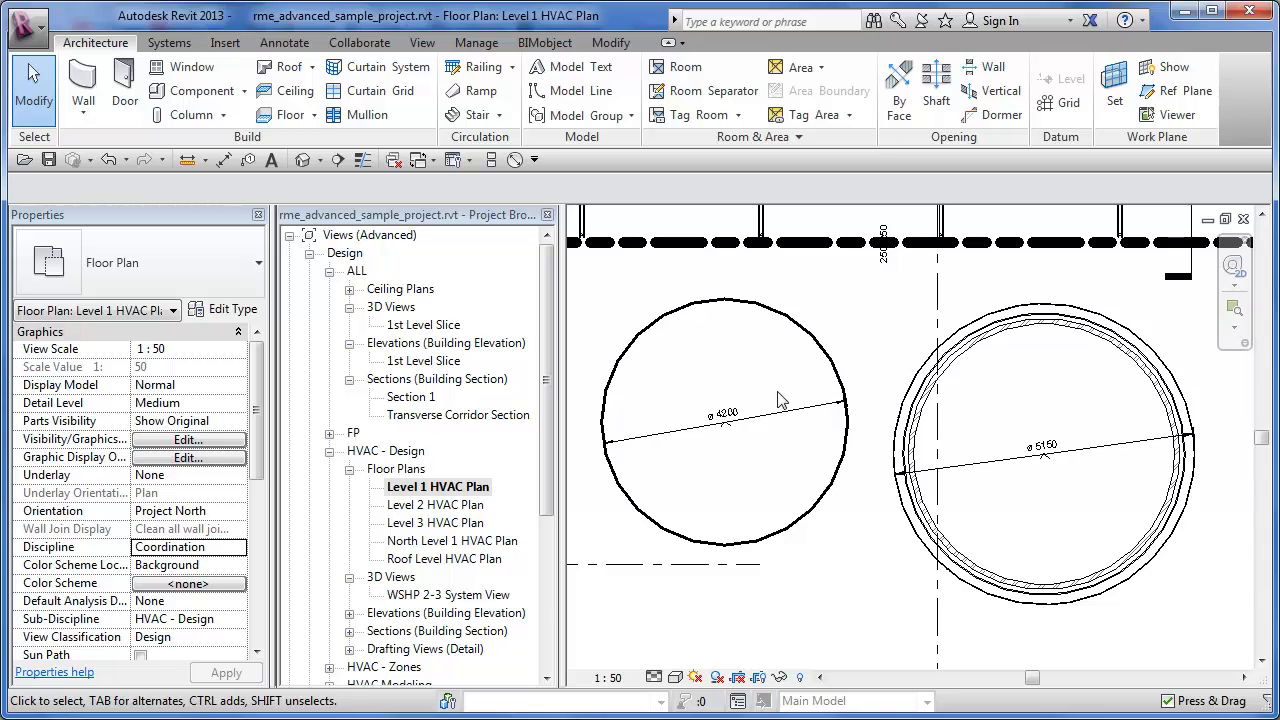
scroll(720, 428, "up", 3)
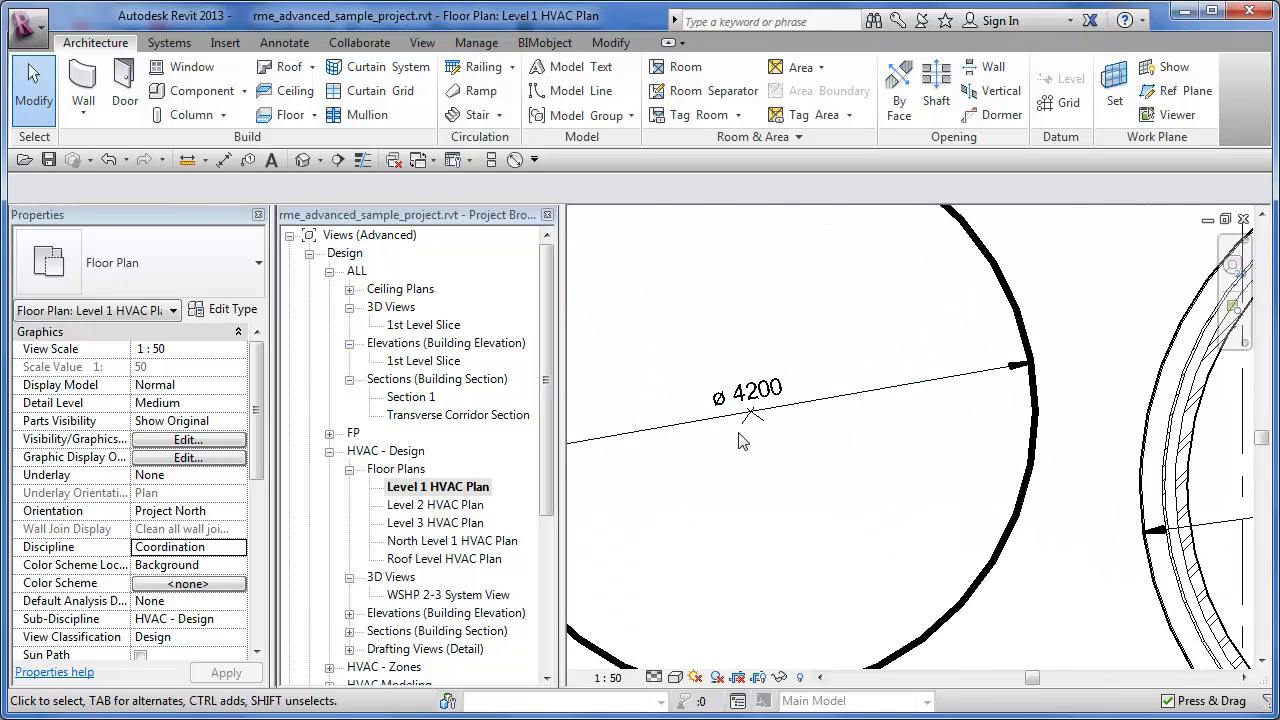
middle_click_drag(880, 452, 903, 466)
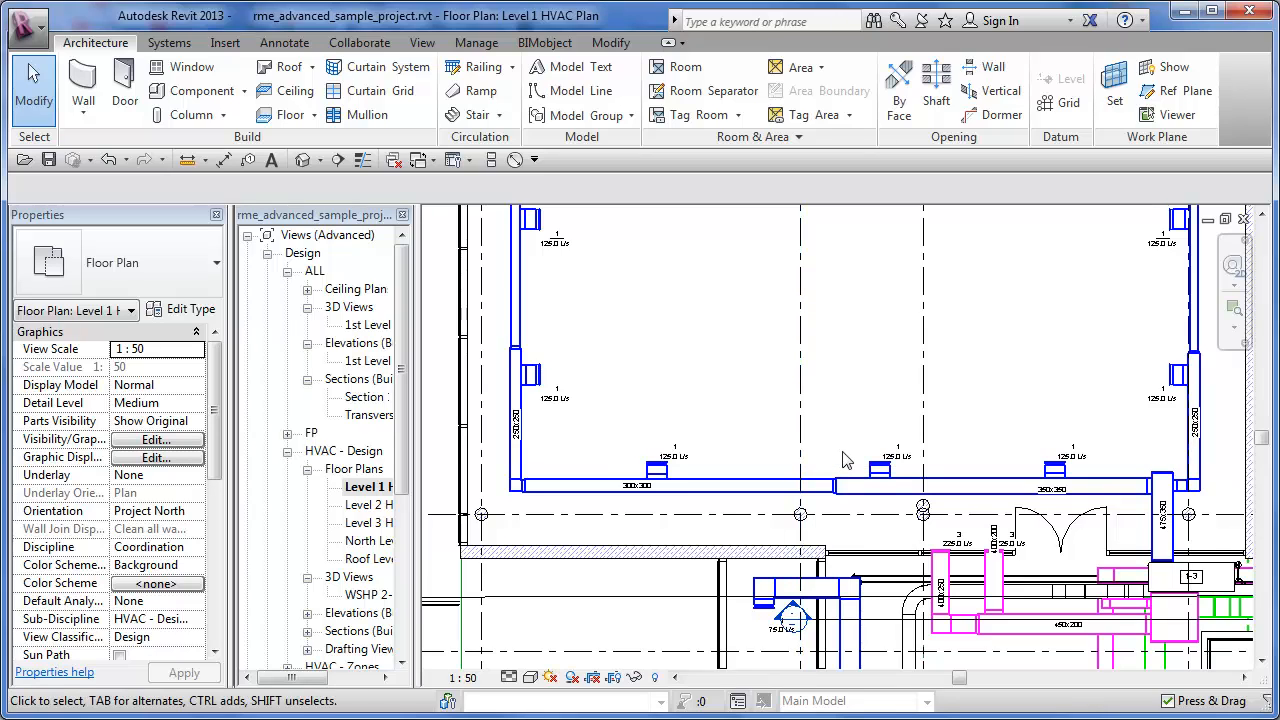
- Start an aligned dimension, dismissing the save reminder, from the west duct's inner edge to the centre of the first sidewall diffuser
middle_click_drag(843, 459, 836, 471)
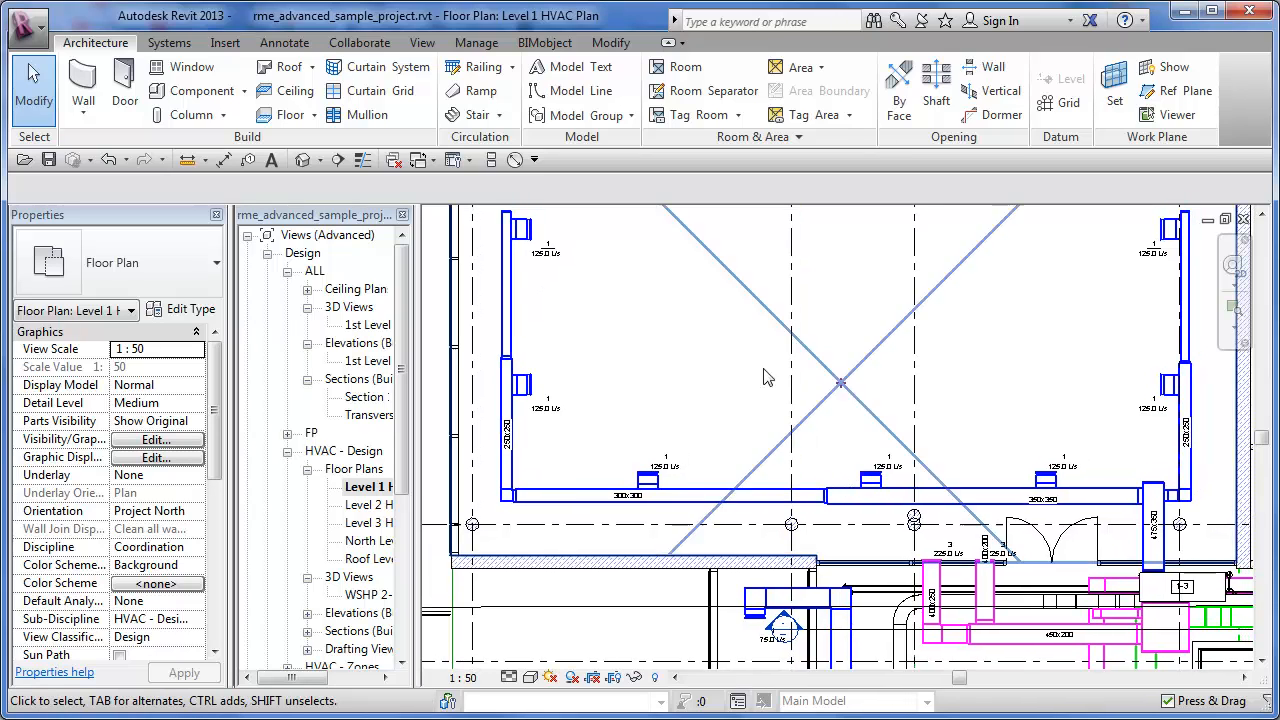
left_click(224, 163)
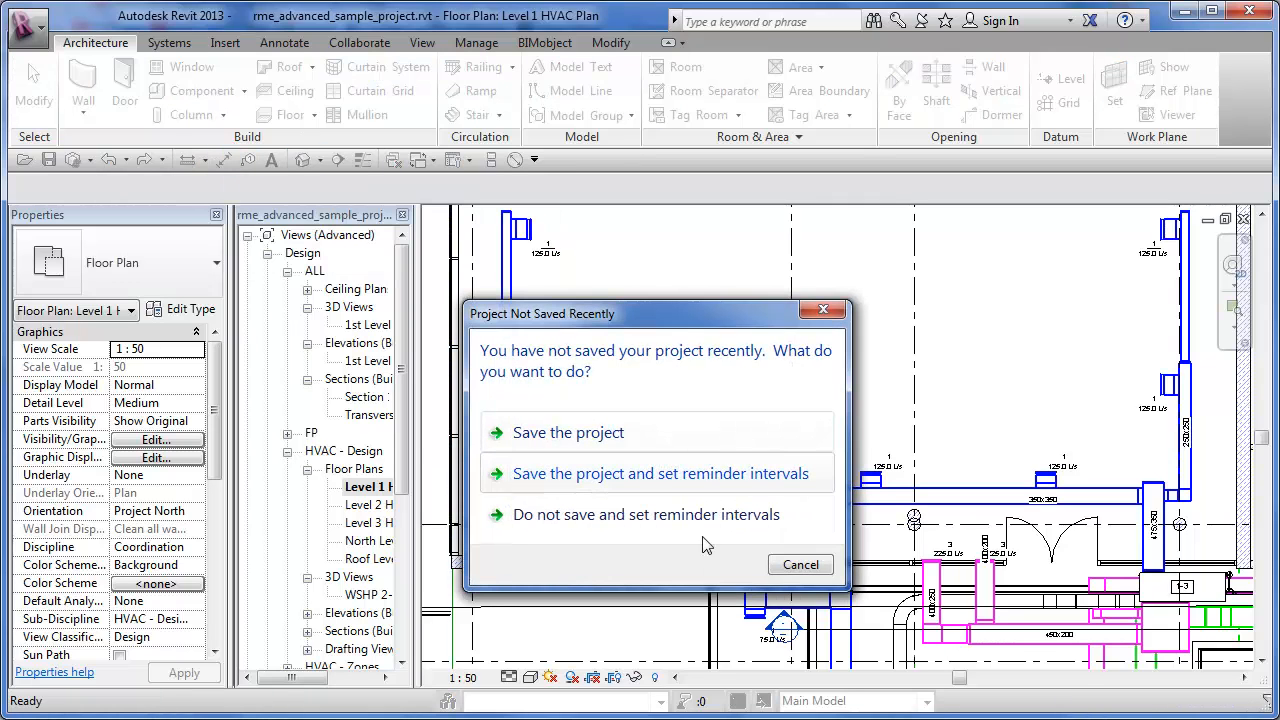
left_click(803, 565)
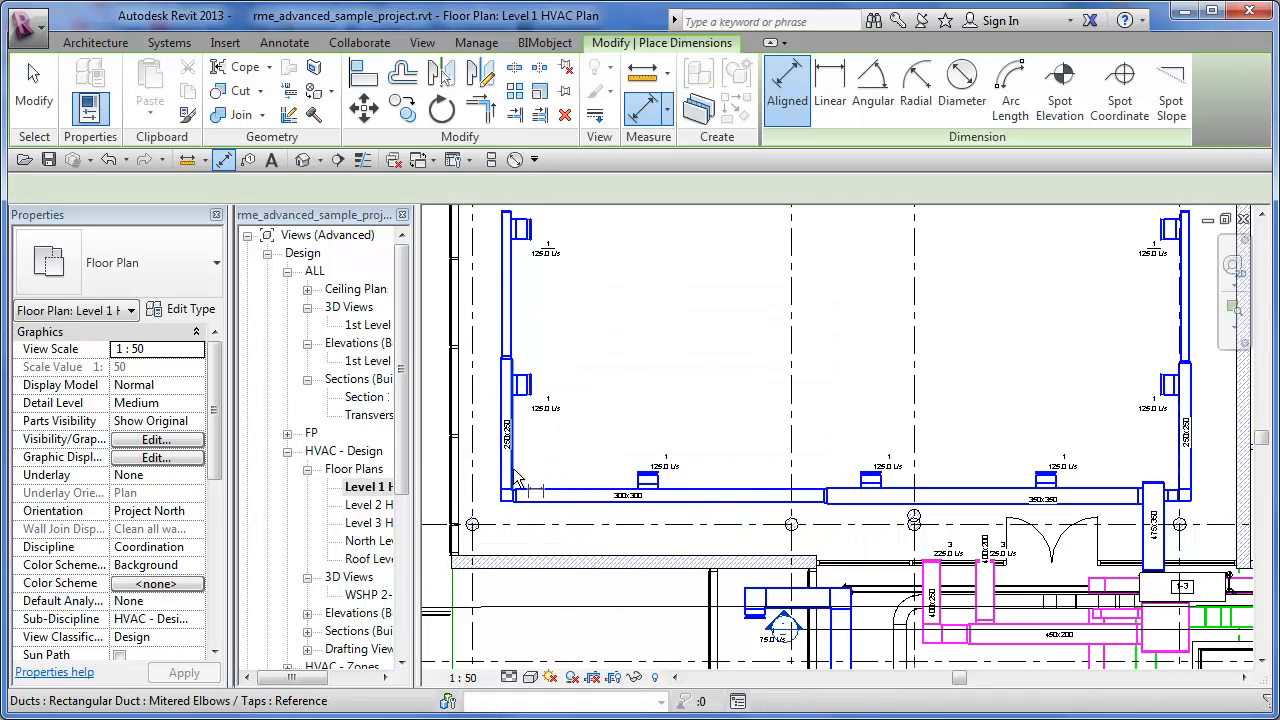
left_click(513, 469)
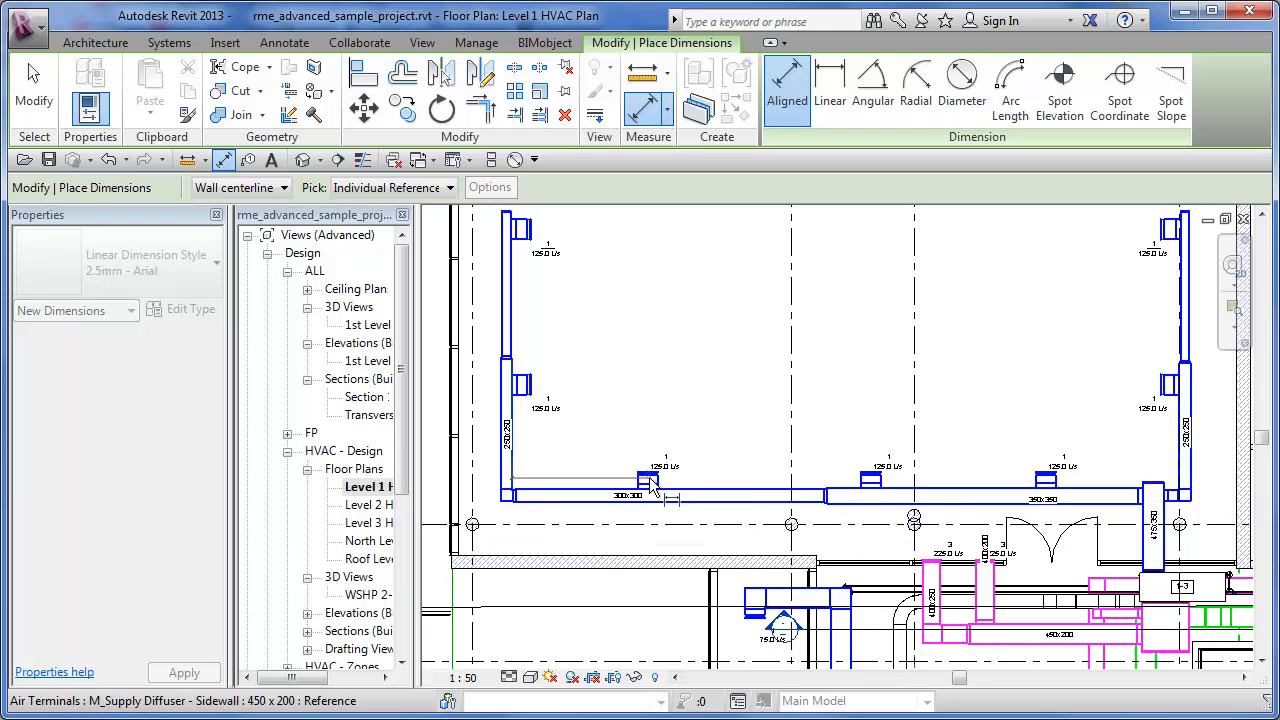
scroll(648, 481, "up", 5)
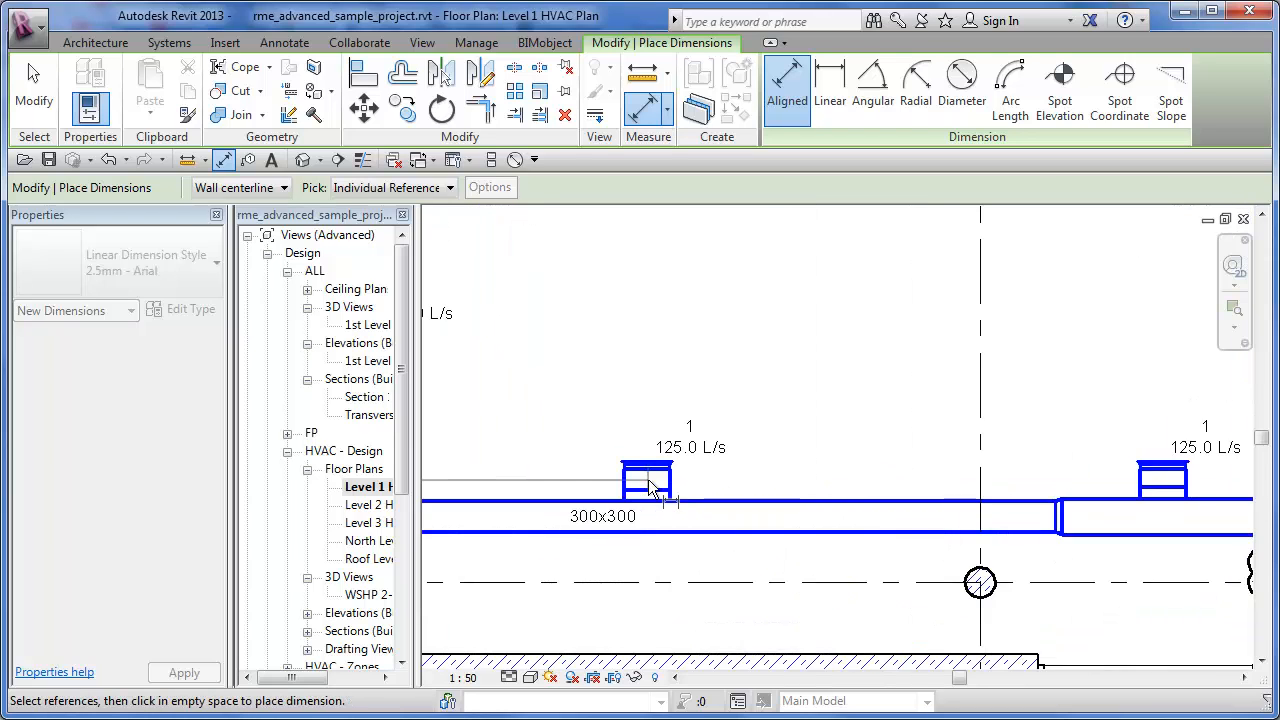
left_click(646, 459)
- Extend the dimension string through the centres of the second and third diffusers to the inner edge of the east 250x250 duct
scroll(711, 471, "down", 4)
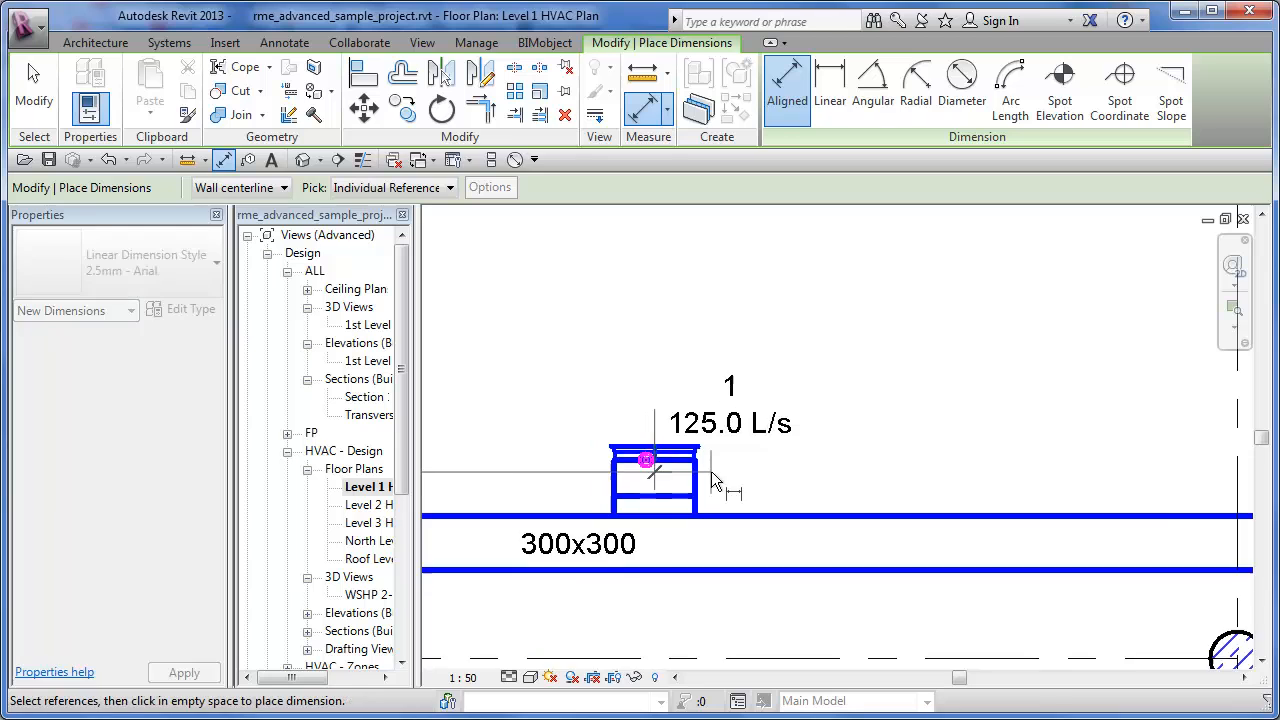
middle_click_drag(819, 484, 570, 482)
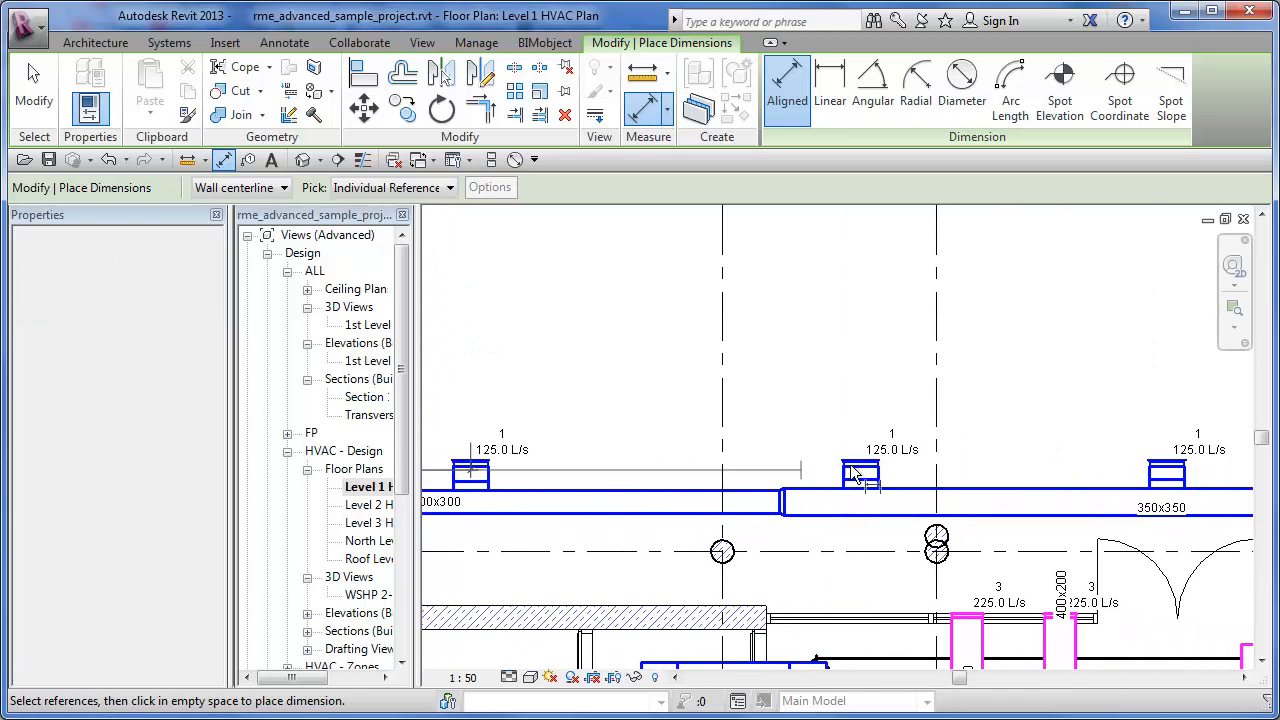
scroll(877, 480, "up", 4)
left_click(875, 471)
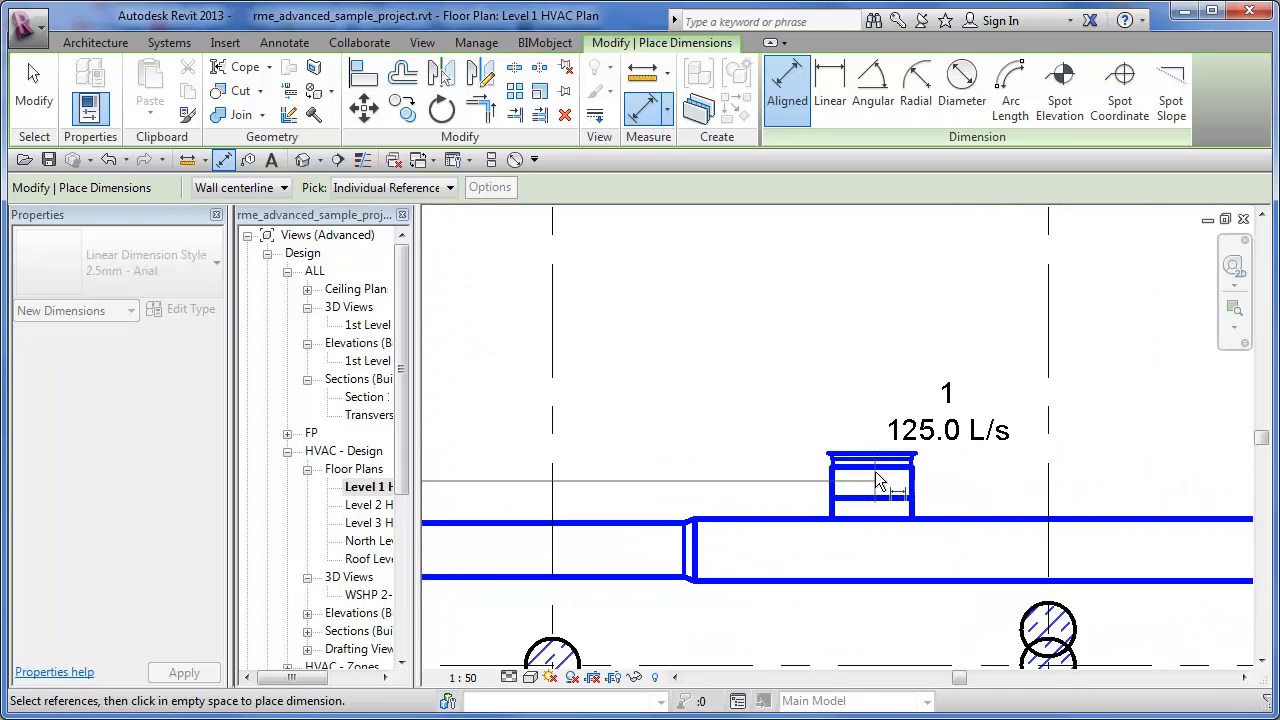
middle_click_drag(991, 478, 497, 494)
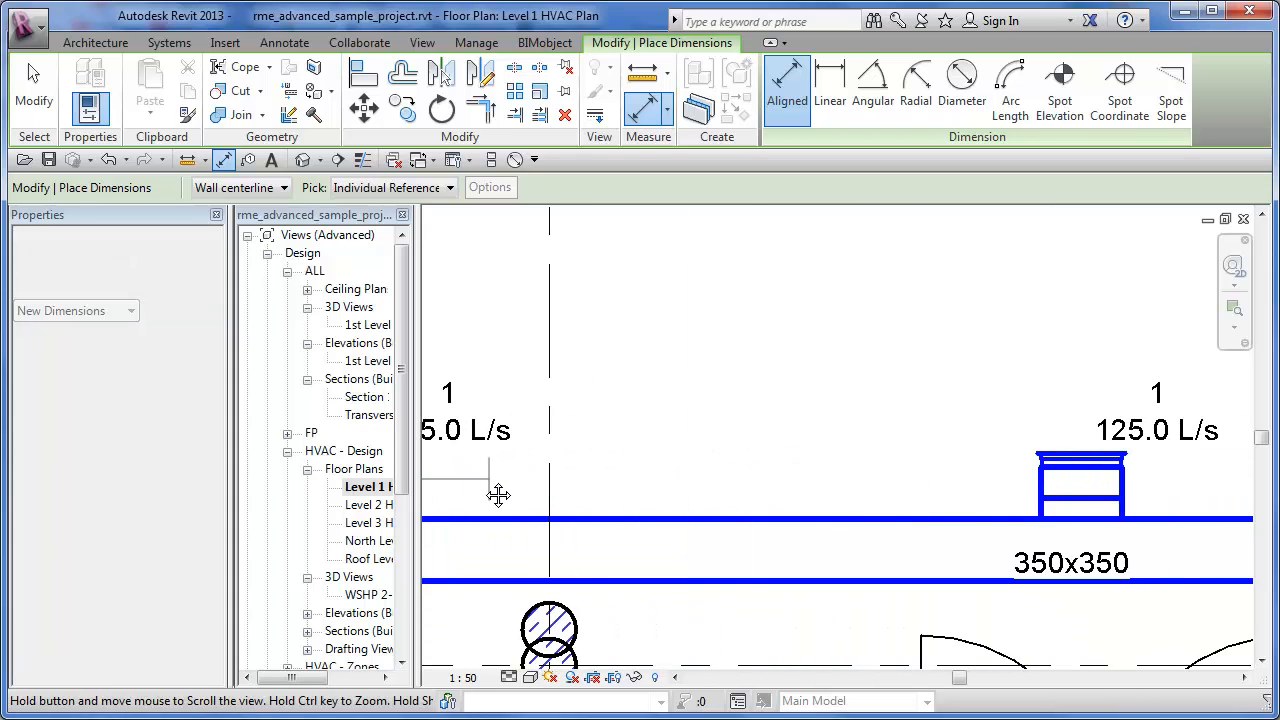
left_click(1079, 460)
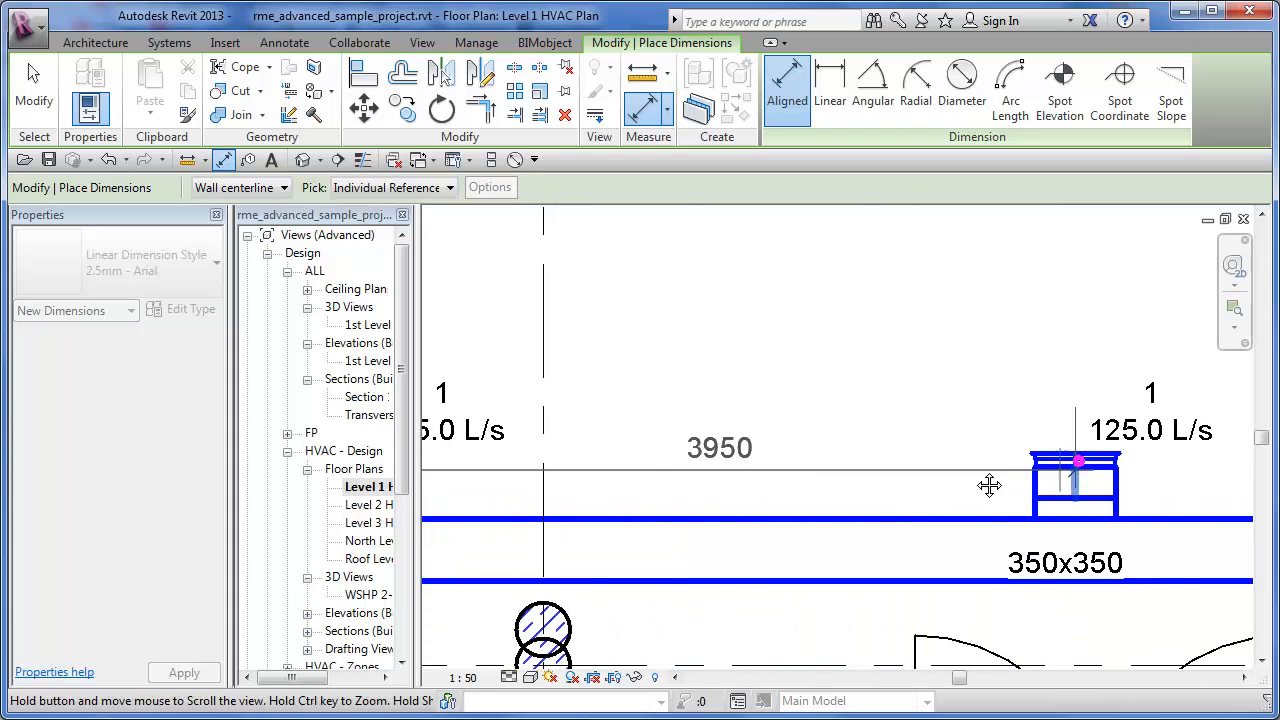
middle_click_drag(991, 483, 434, 483)
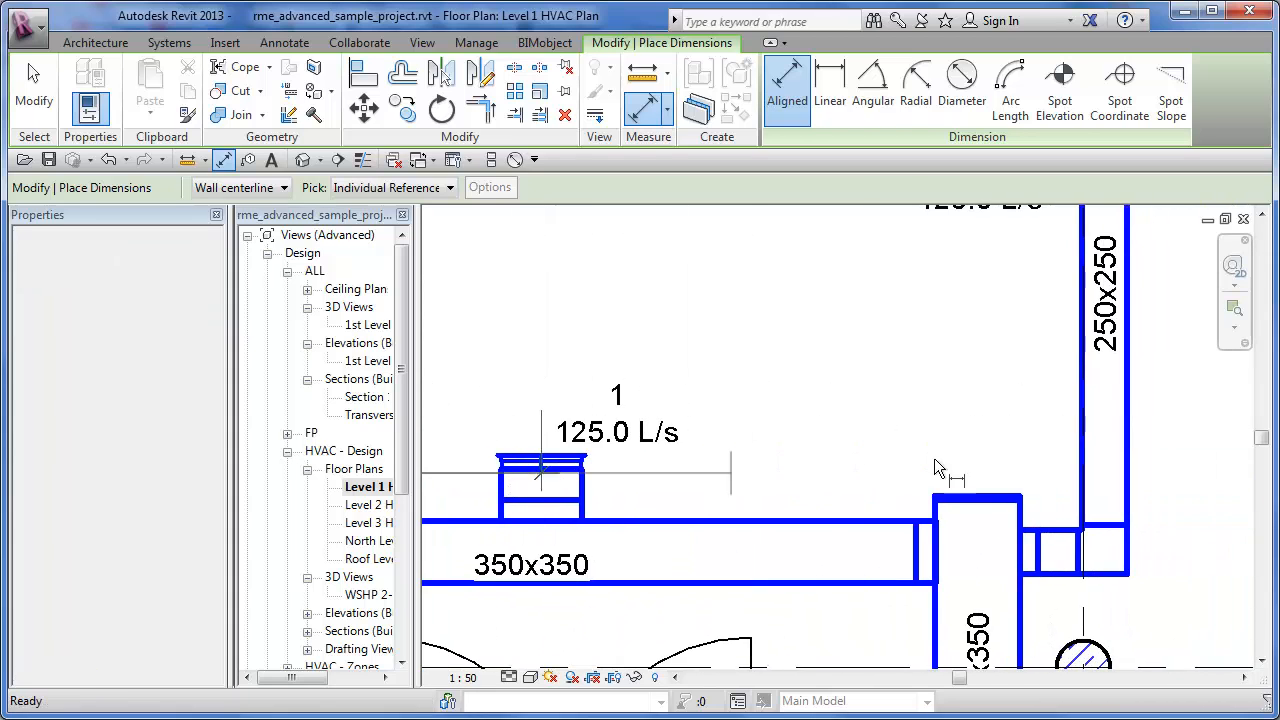
left_click(1082, 421)
- Place the aligned dimension string just above the row of three diffusers and end the dimension command
scroll(993, 435, "down", 5)
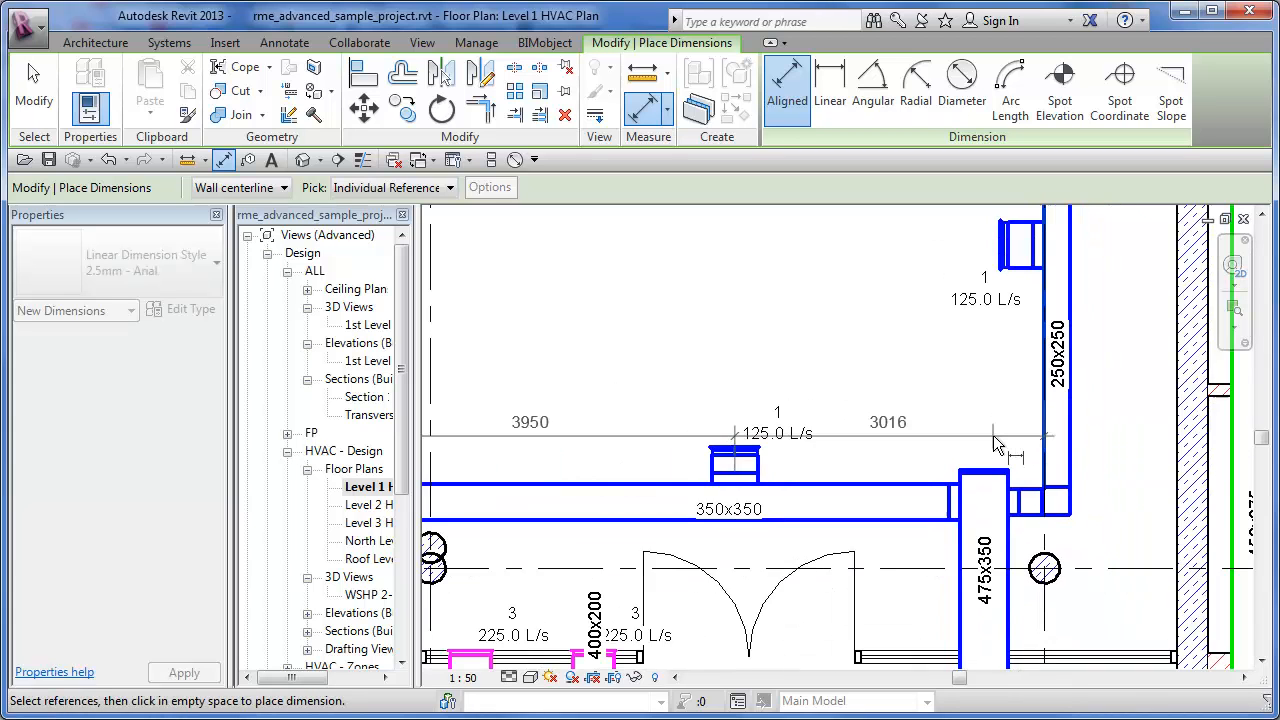
middle_click_drag(1126, 452, 1210, 452)
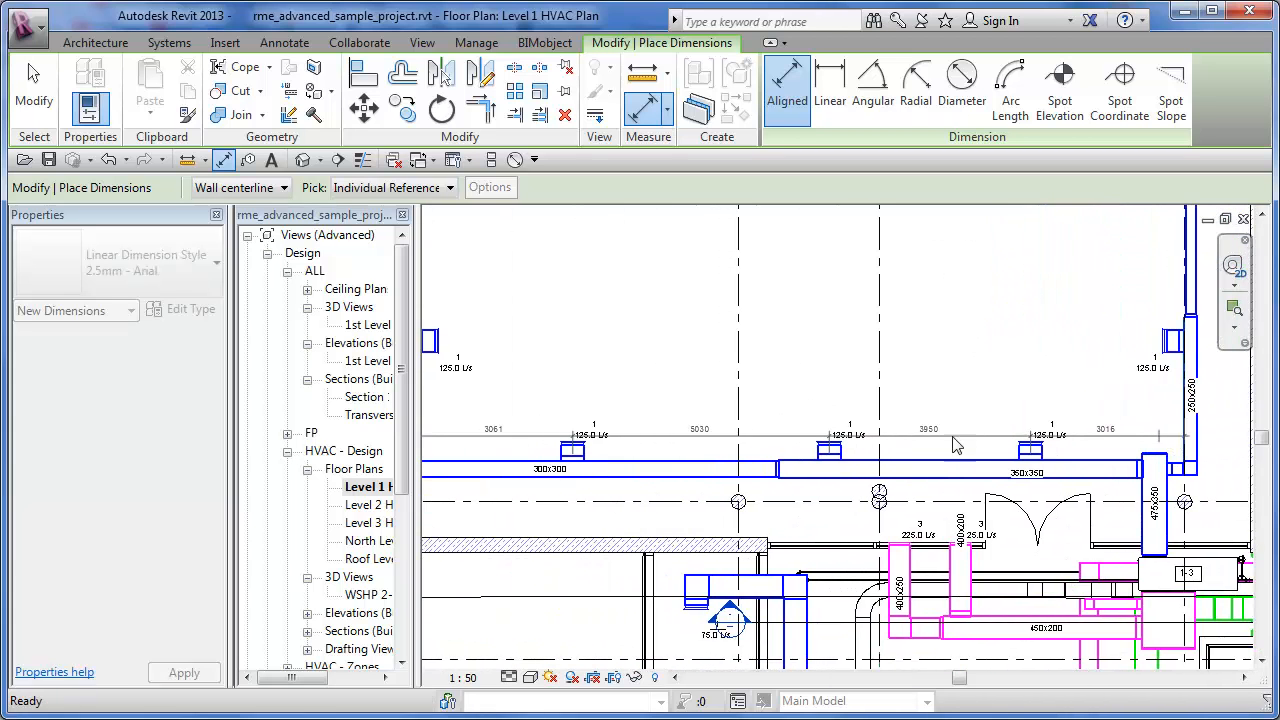
middle_click_drag(838, 449, 920, 449)
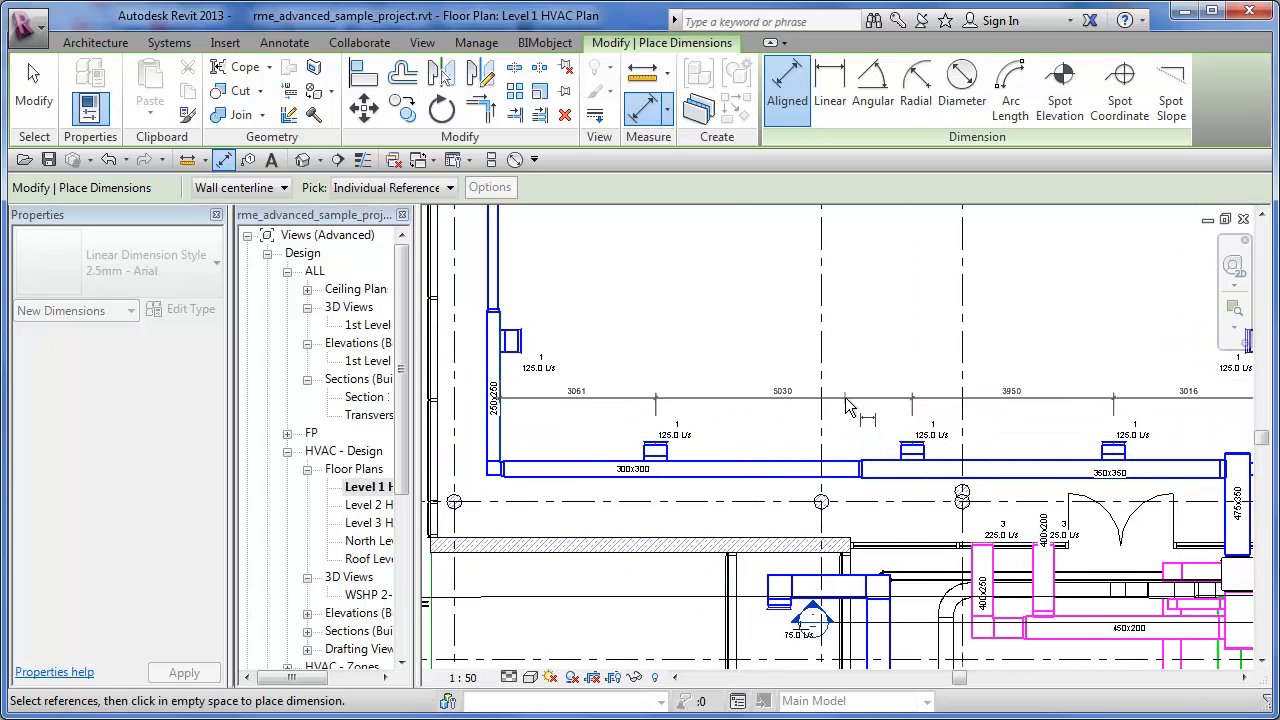
middle_click_drag(848, 407, 810, 407)
scroll(810, 407, "down", 1)
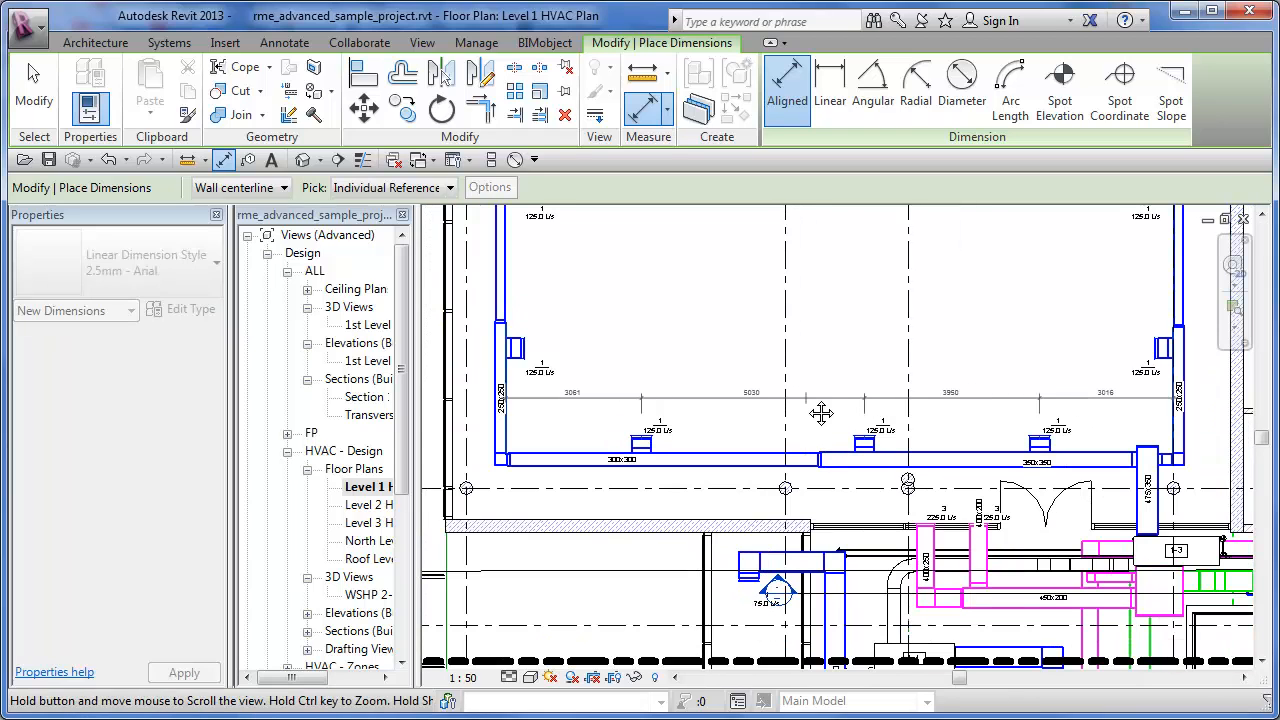
left_click(808, 396)
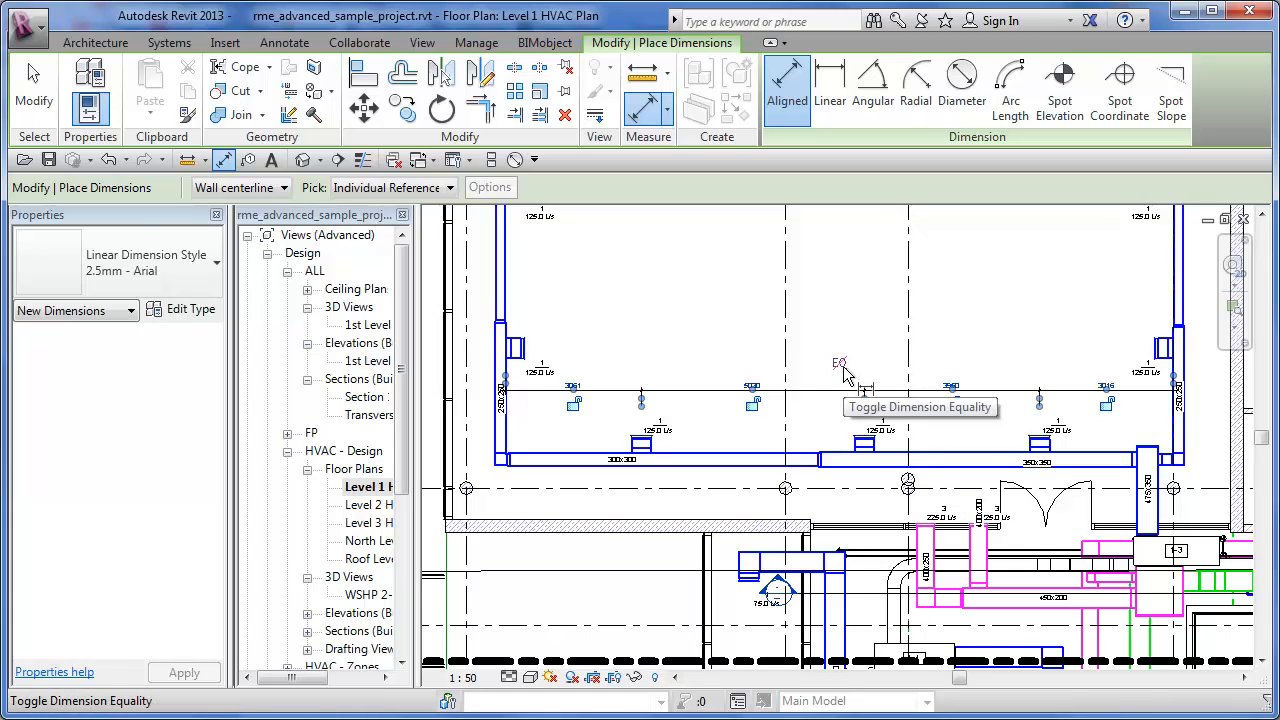
left_click(995, 300)
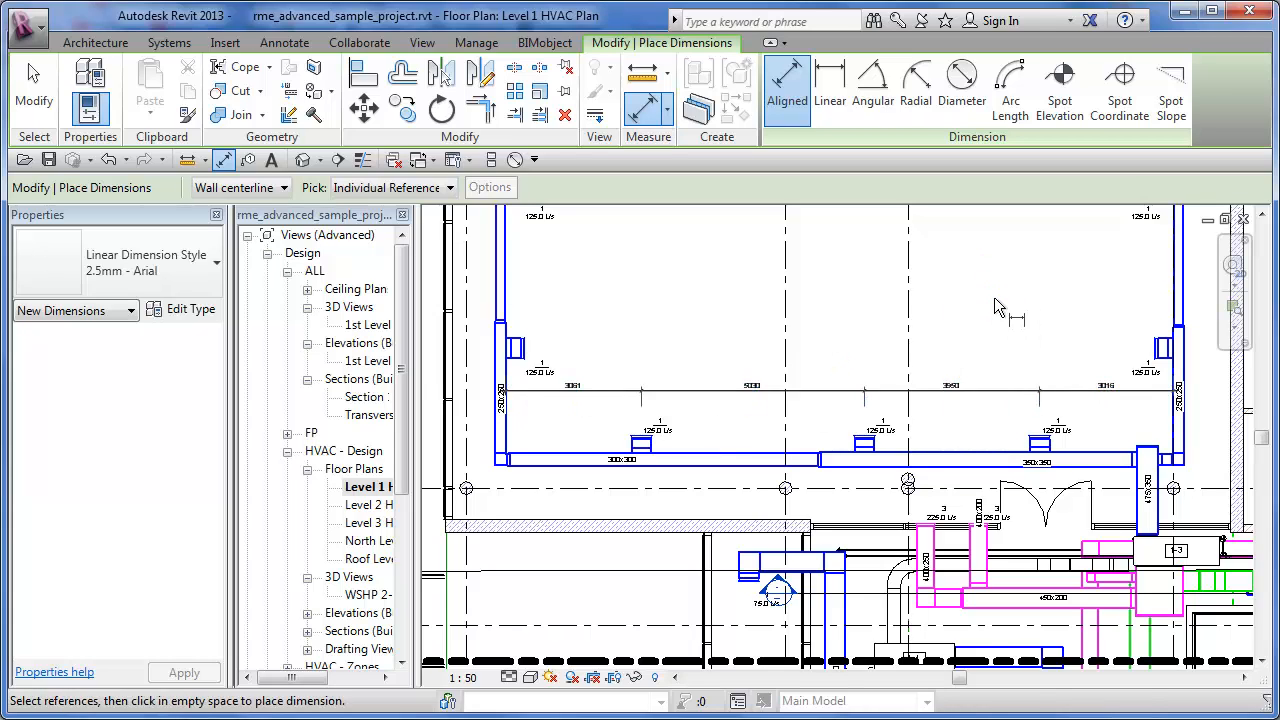
key("Escape")
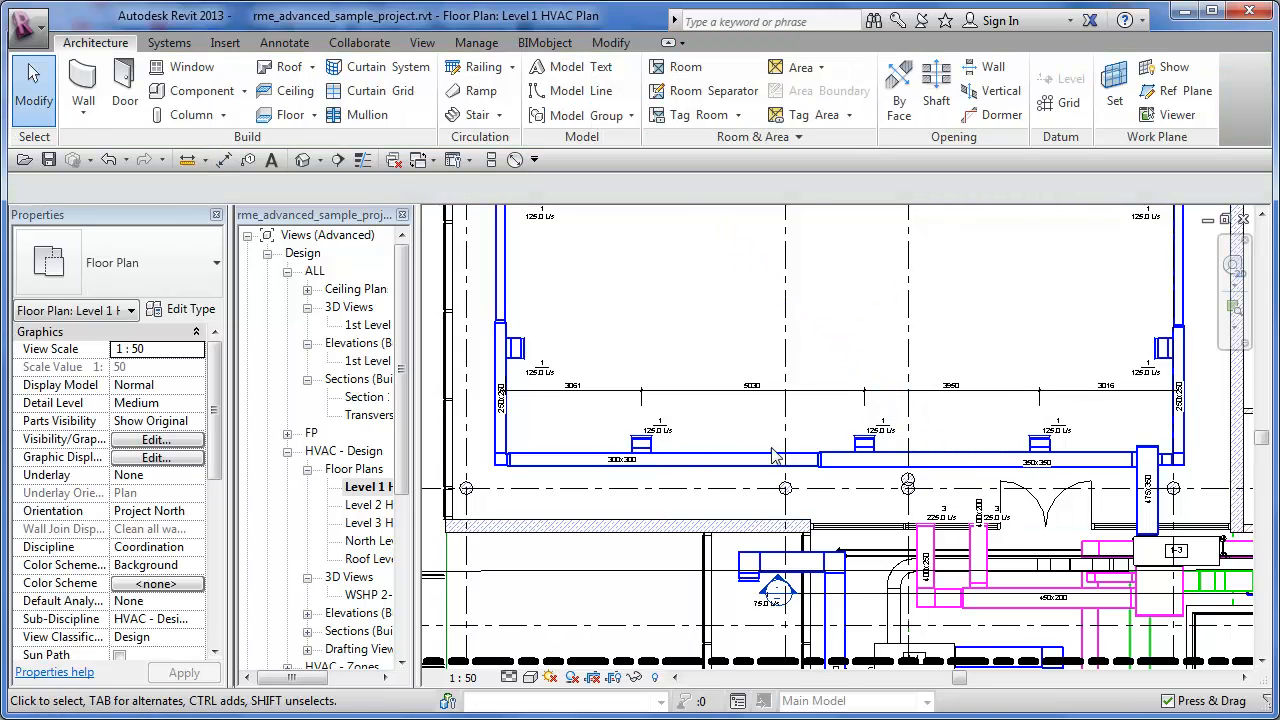
- Apply the EQ equality constraint to the dimension string so the three diffusers are evenly spaced between the ducts
left_click(855, 400)
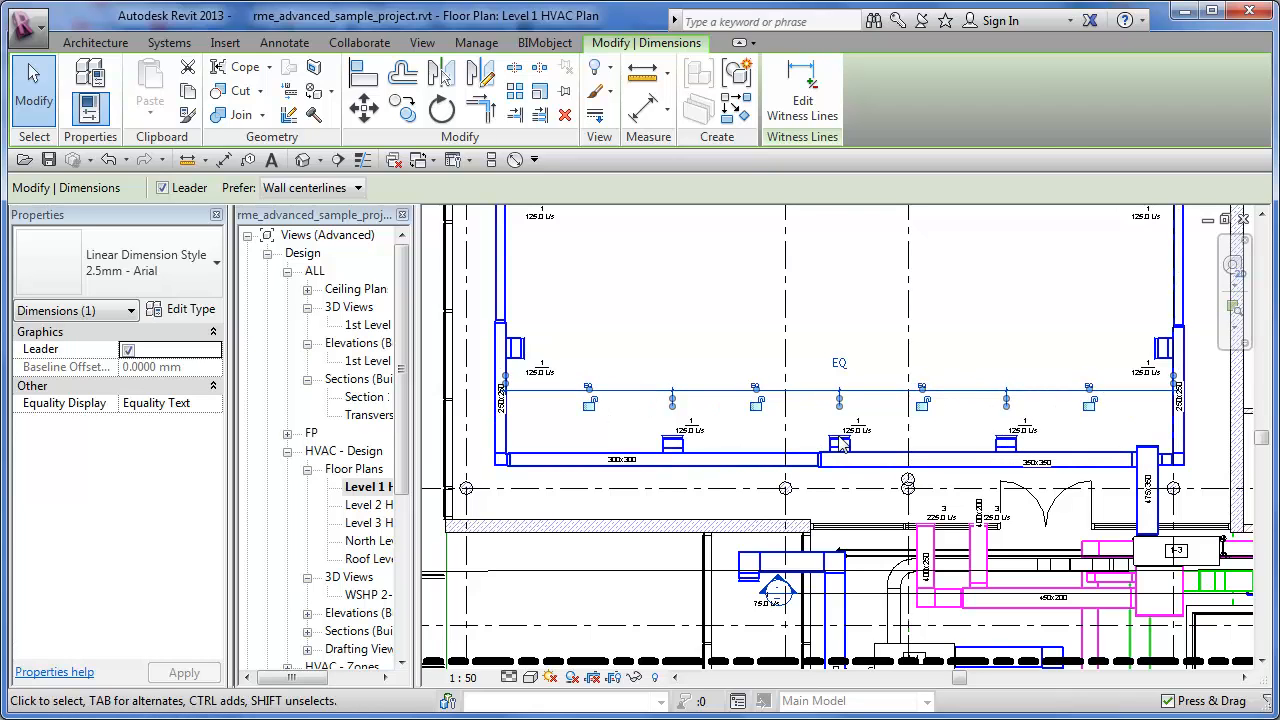
left_click(975, 318)
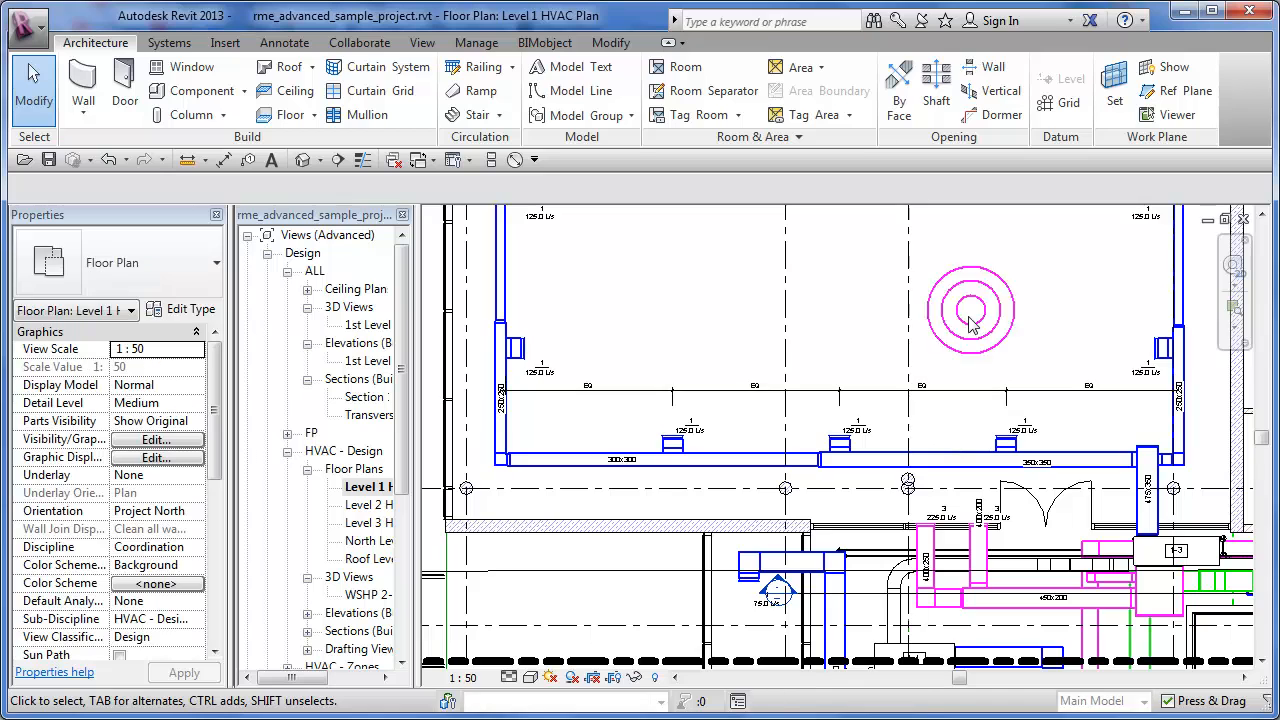
scroll(928, 400, "up", 3)
scroll(928, 401, "up", 1)
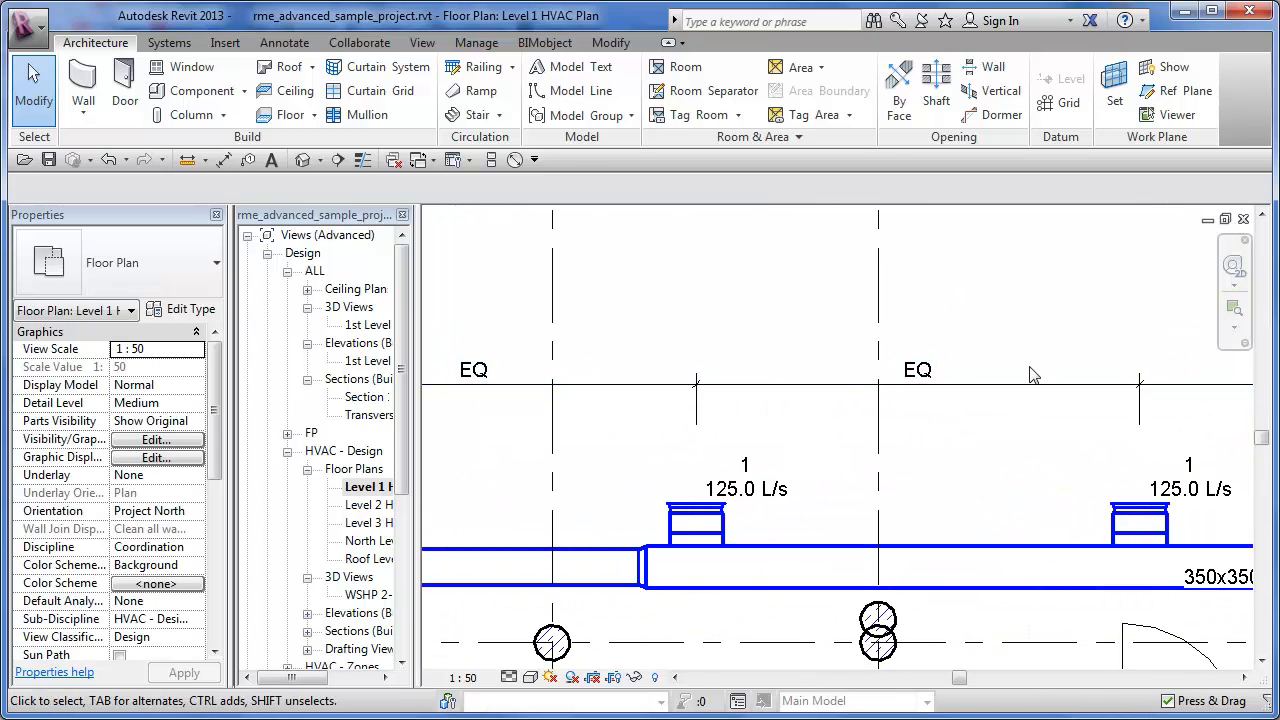
scroll(961, 378, "up", 2)
scroll(958, 373, "down", 3)
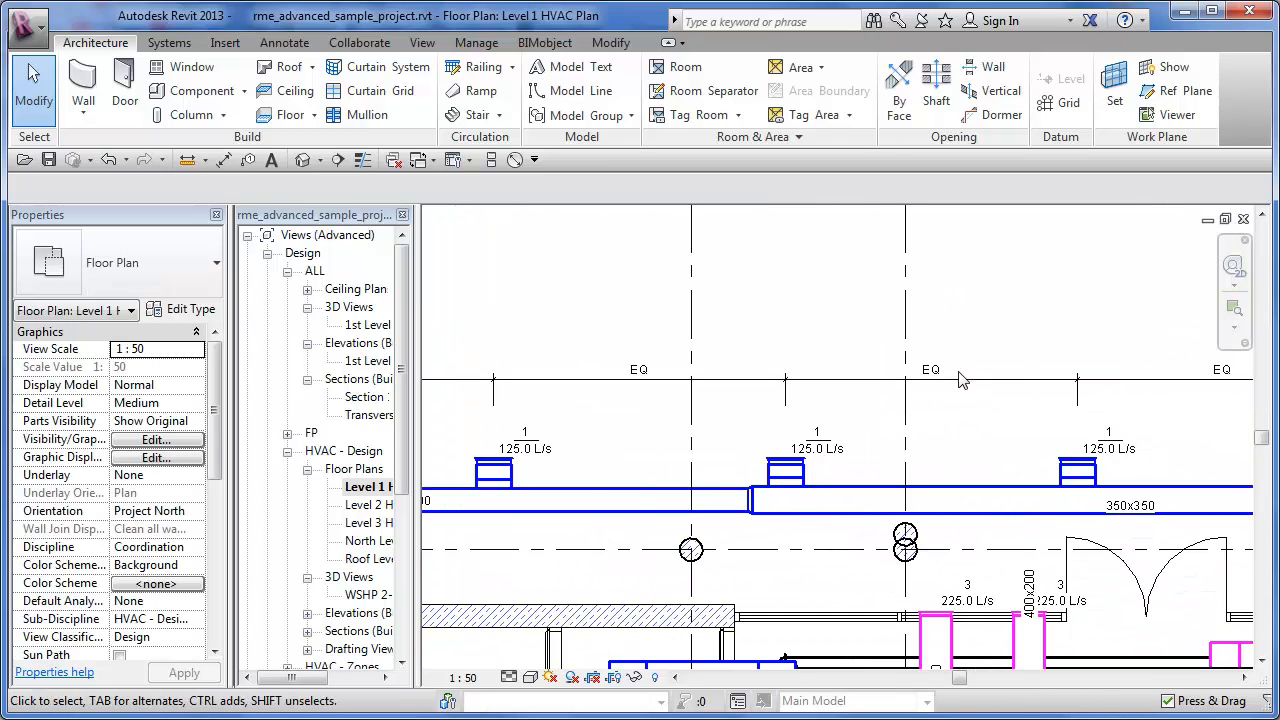
middle_click_drag(728, 401, 877, 397)
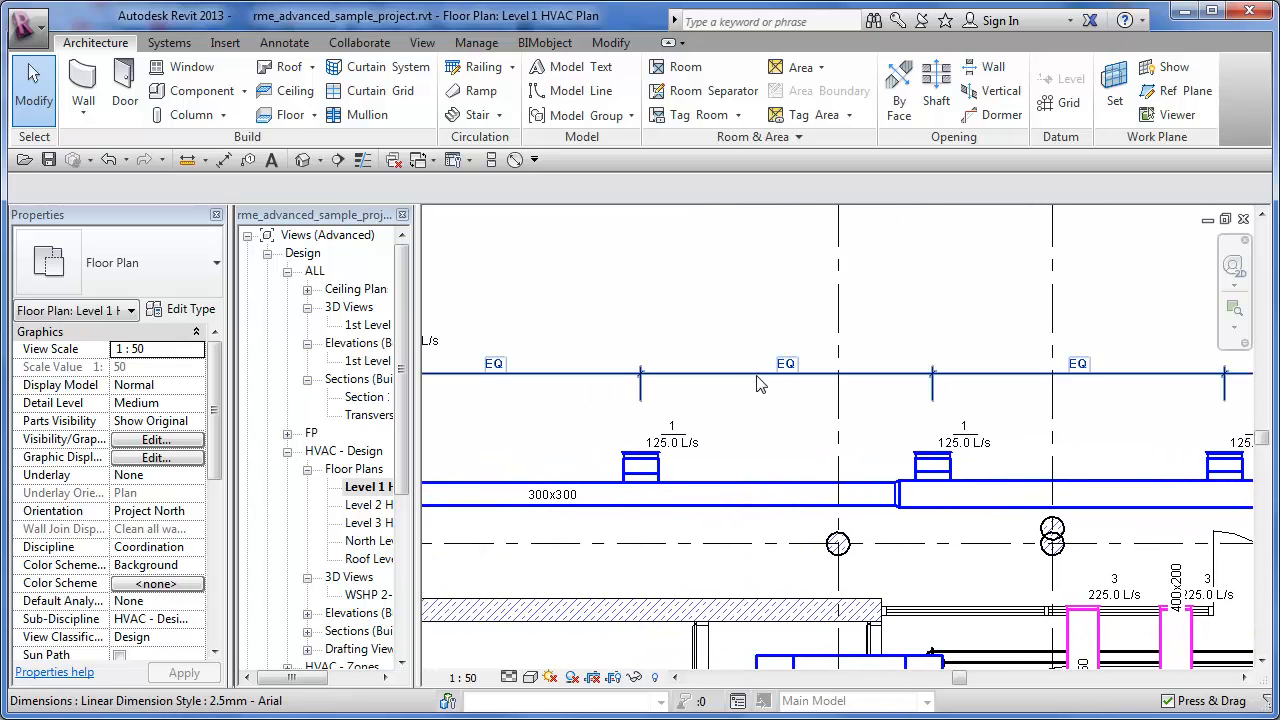
- Change the Equality Text of the diffuser dimension string's 2.5mm - Arial linear dimension type to "EQUAL"
left_click(680, 372)
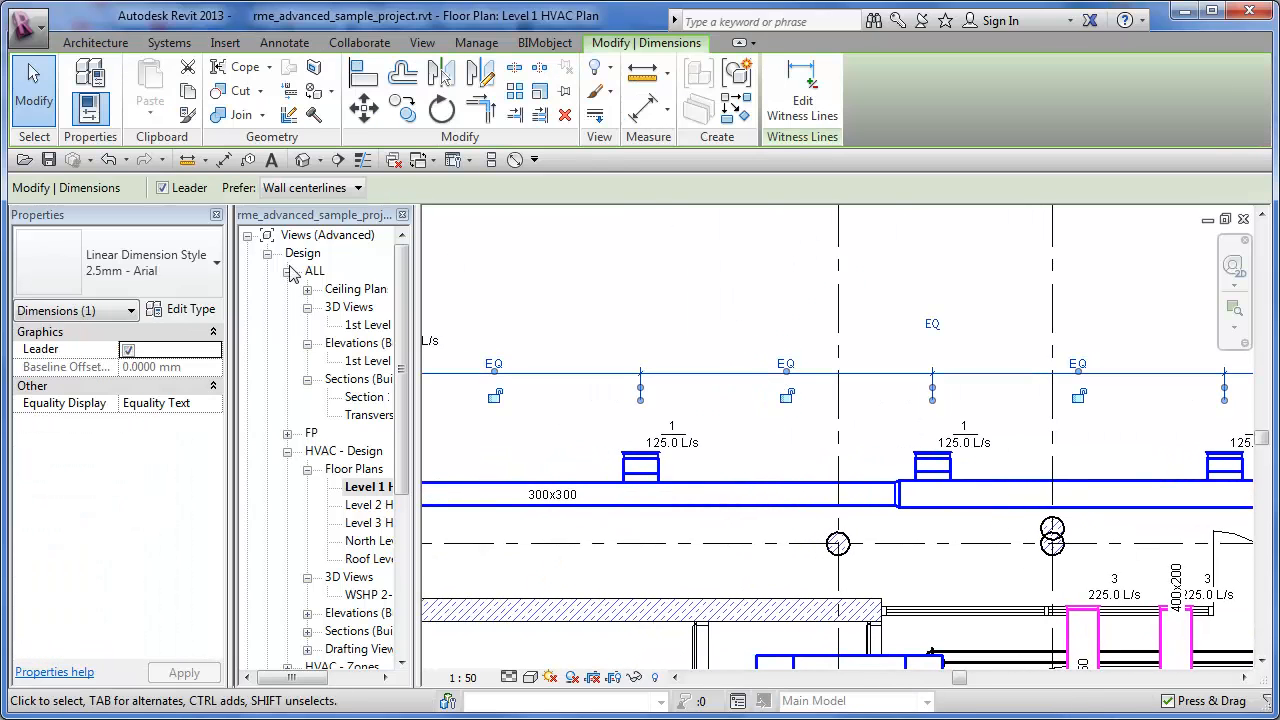
left_click(204, 316)
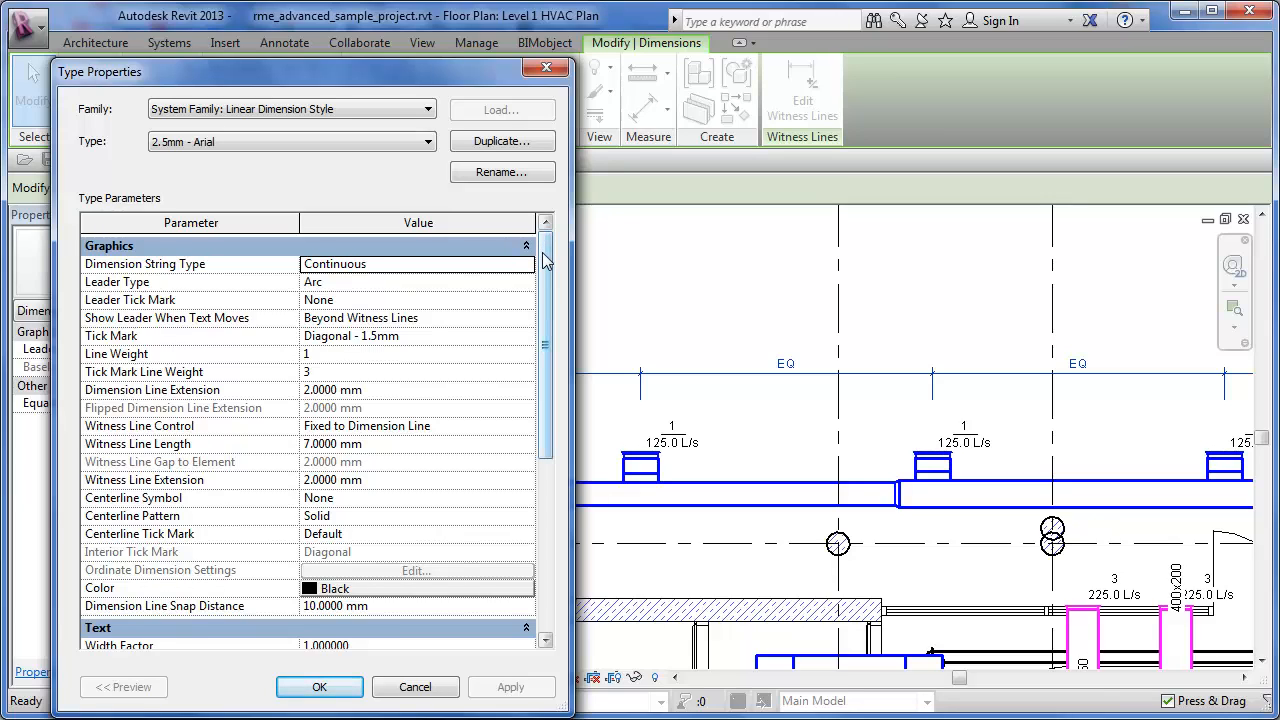
left_click_drag(545, 260, 545, 263)
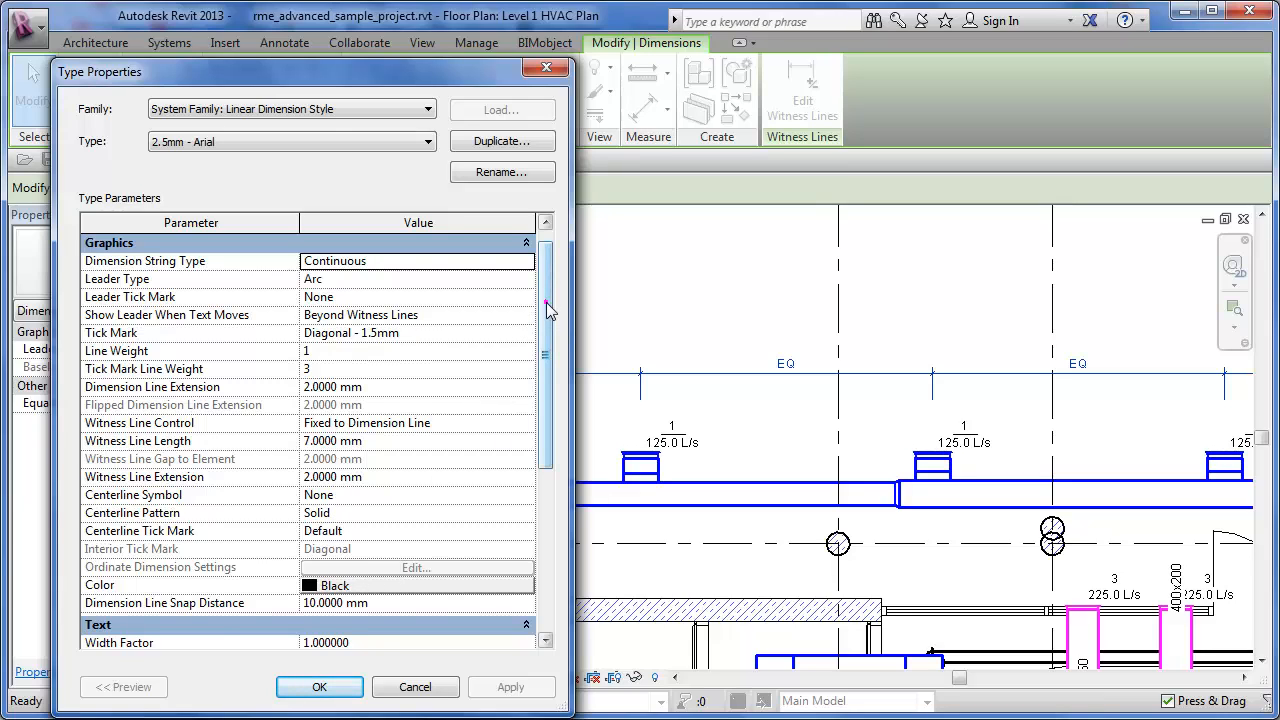
left_click_drag(548, 310, 549, 358)
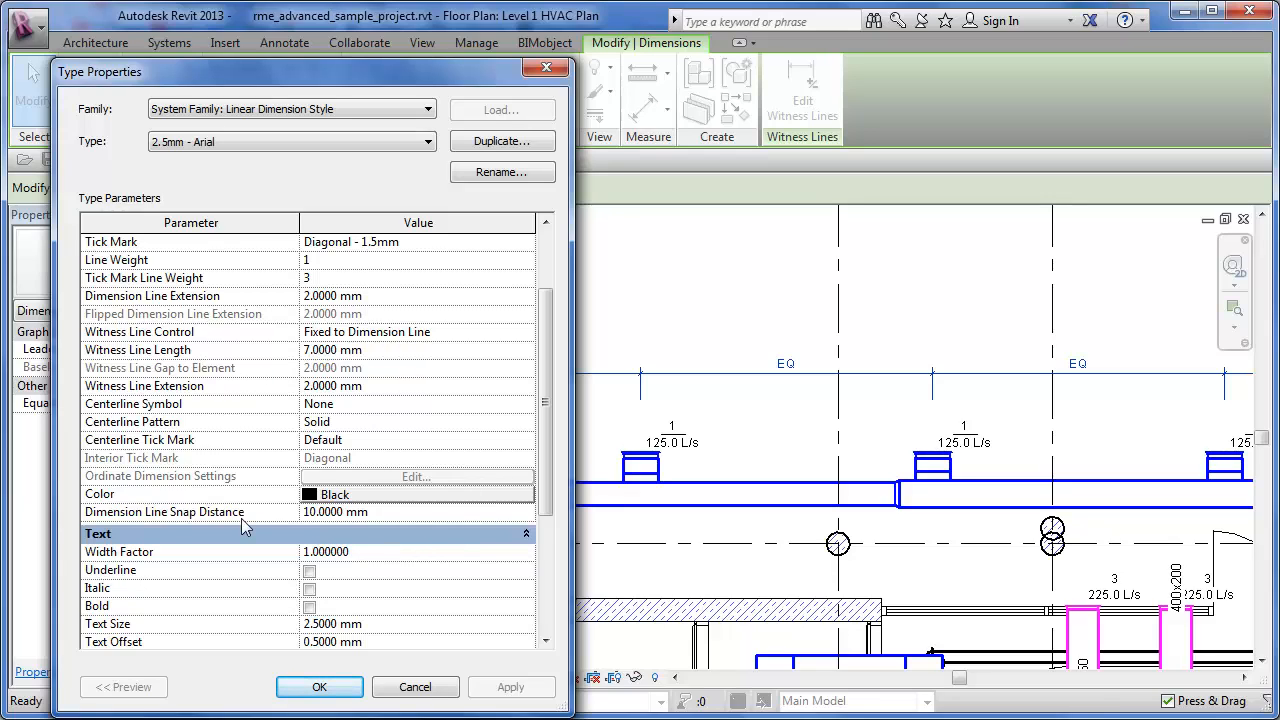
left_click_drag(540, 403, 546, 545)
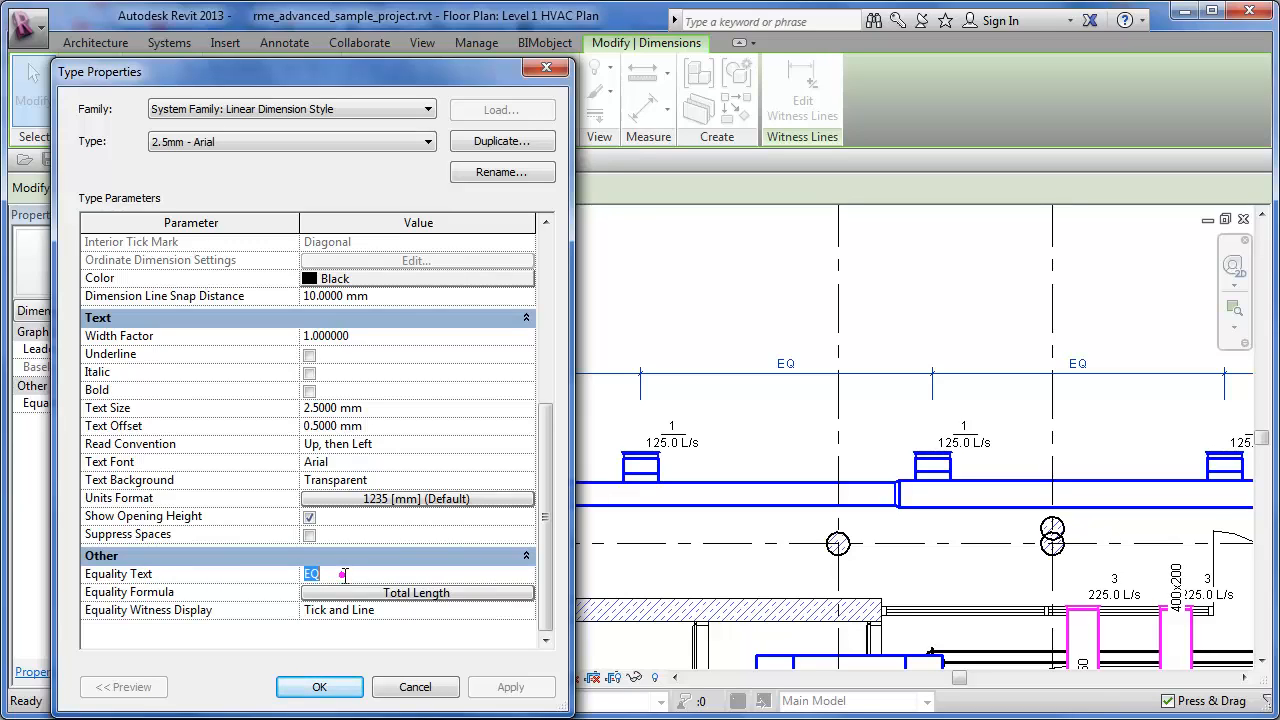
left_click_drag(343, 575, 161, 578)
type("UAL")
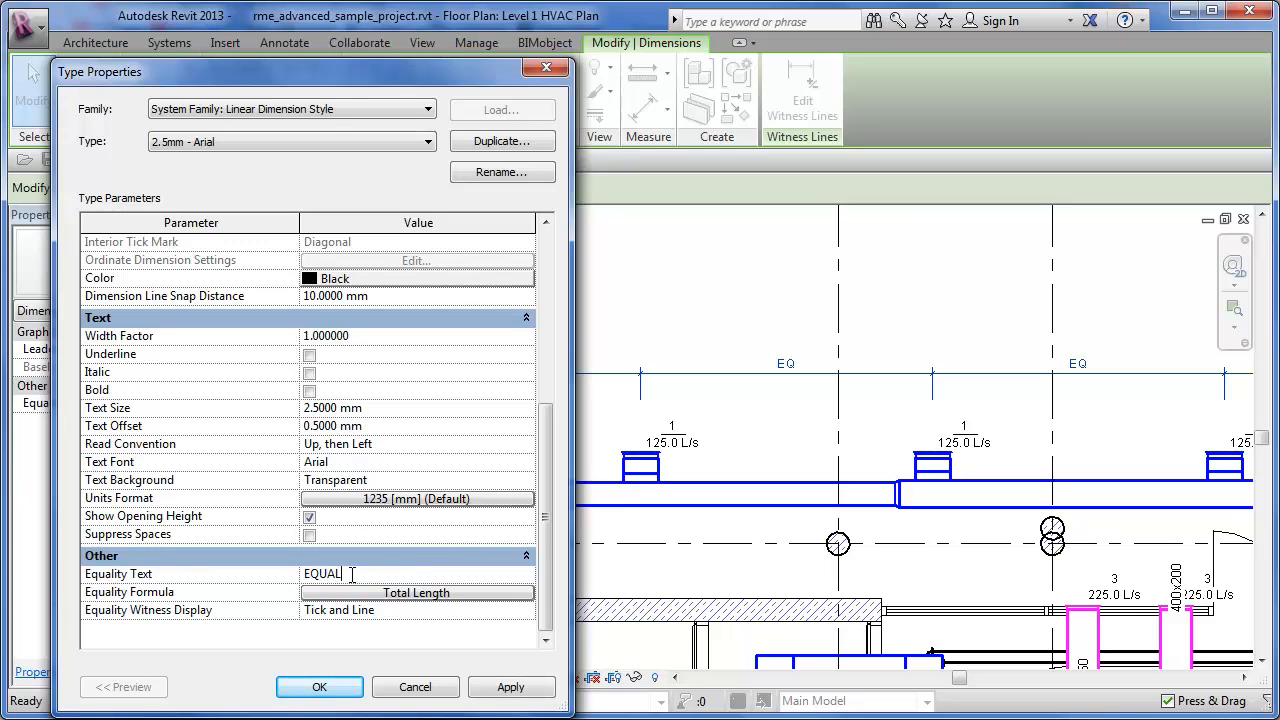
left_click(515, 688)
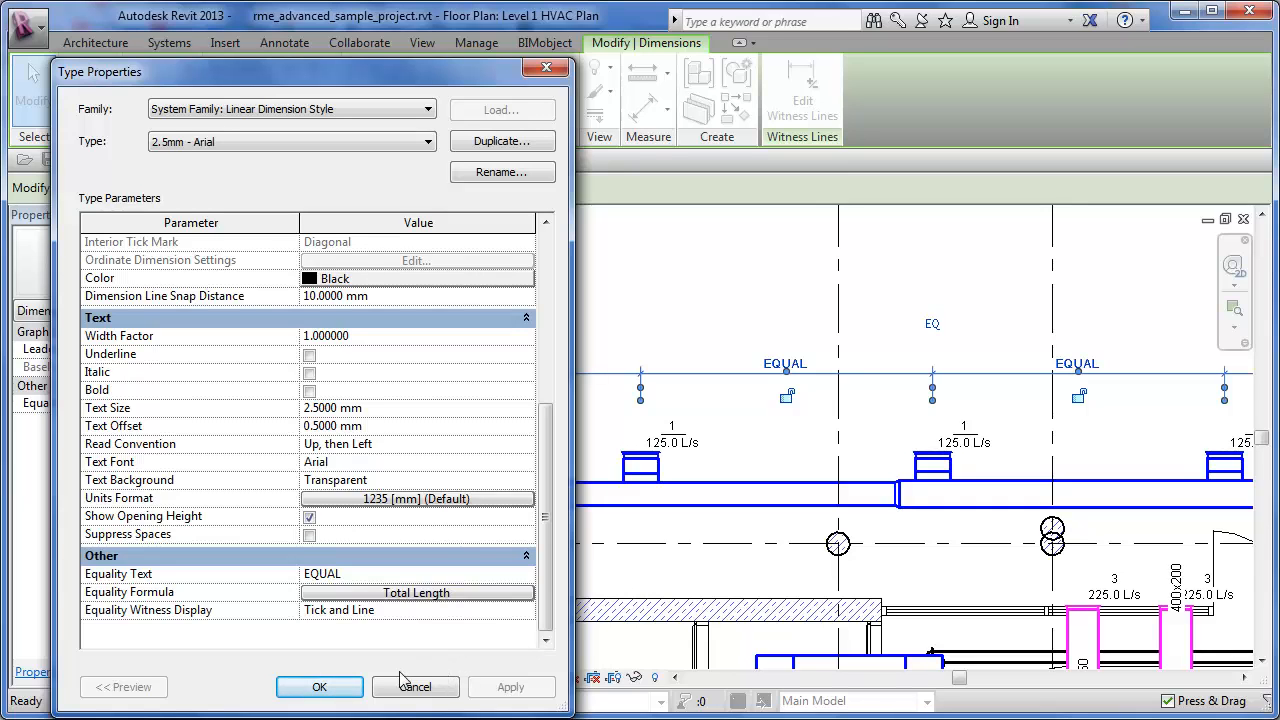
left_click(319, 687)
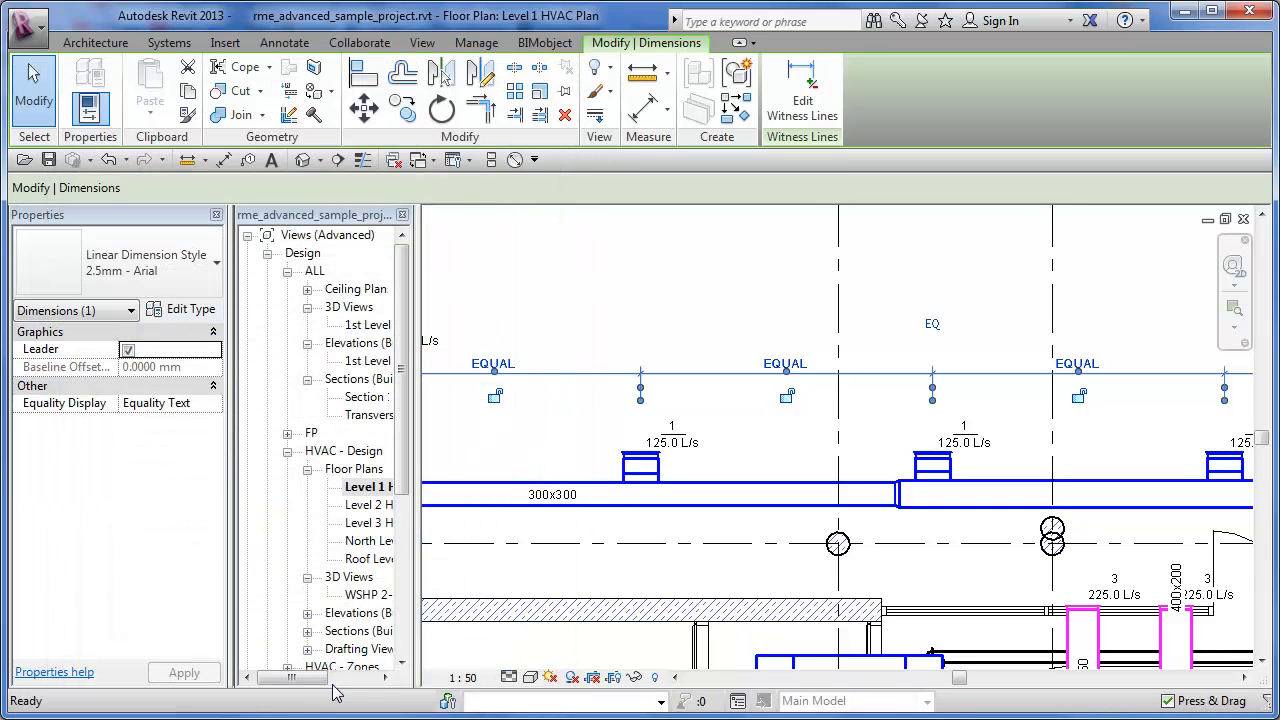
left_click(565, 320)
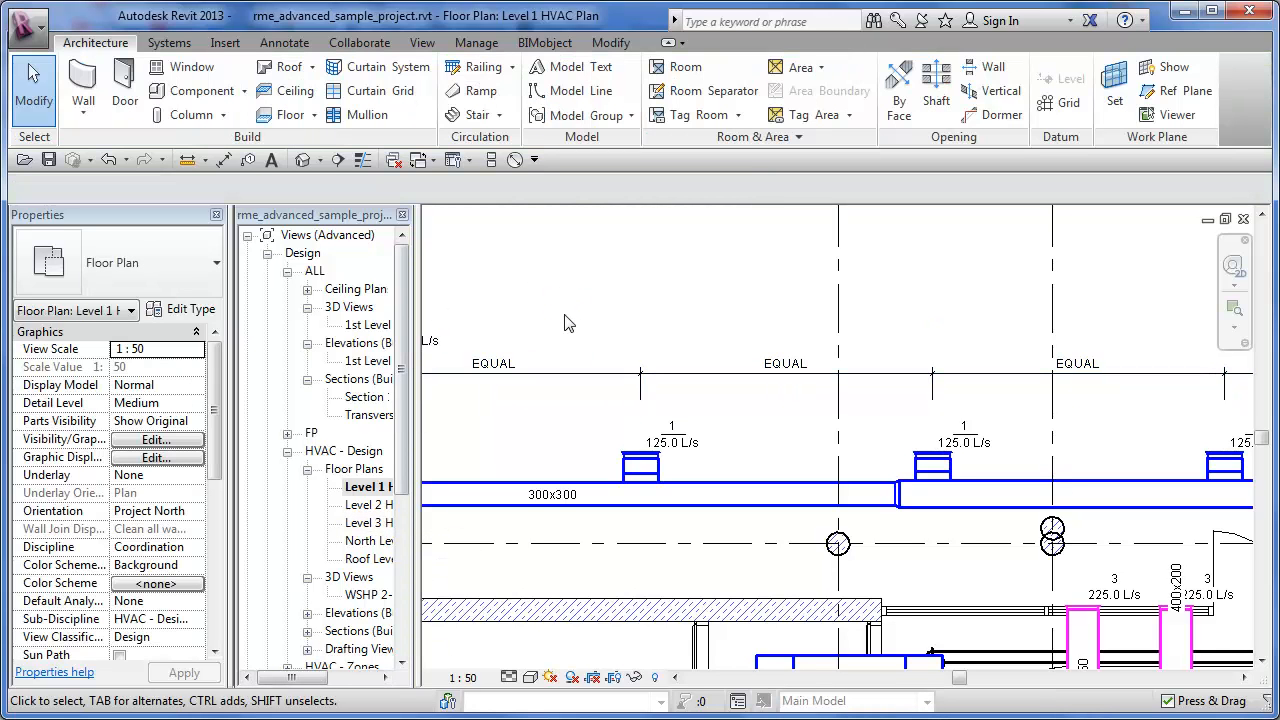
- Set the diffuser dimension string's Equality Display to Value
left_click(546, 375)
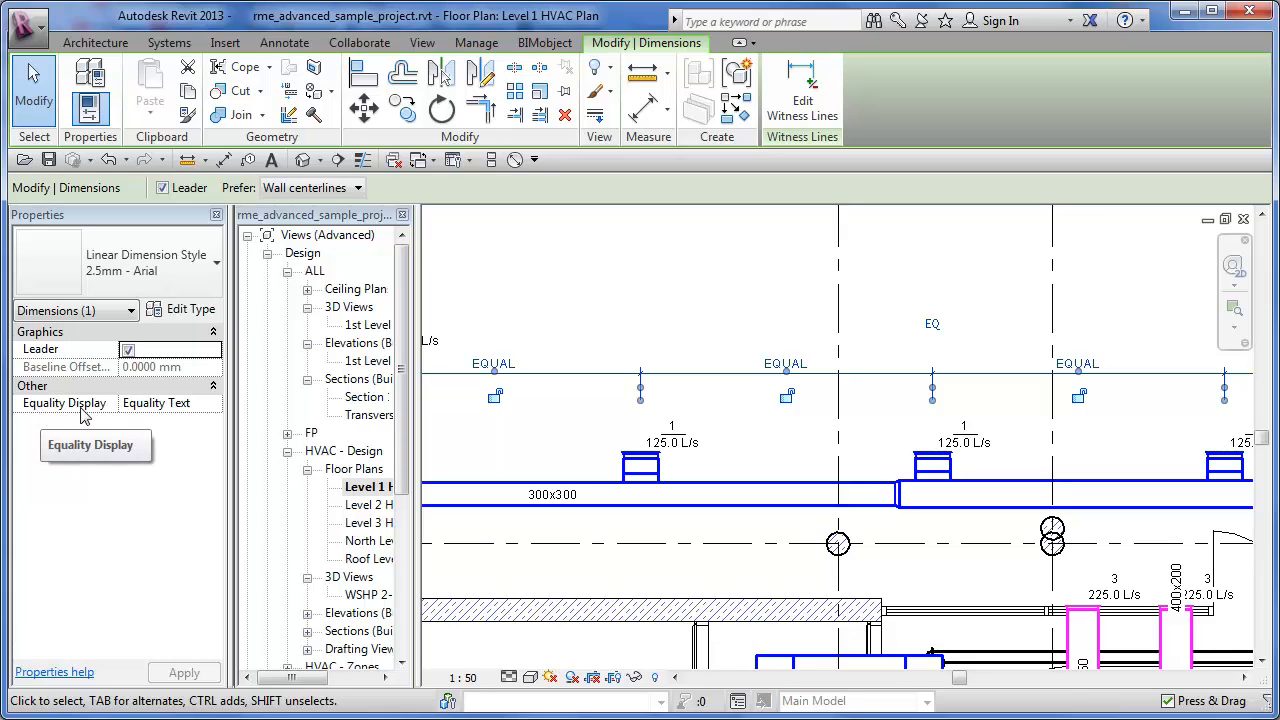
left_click(218, 405)
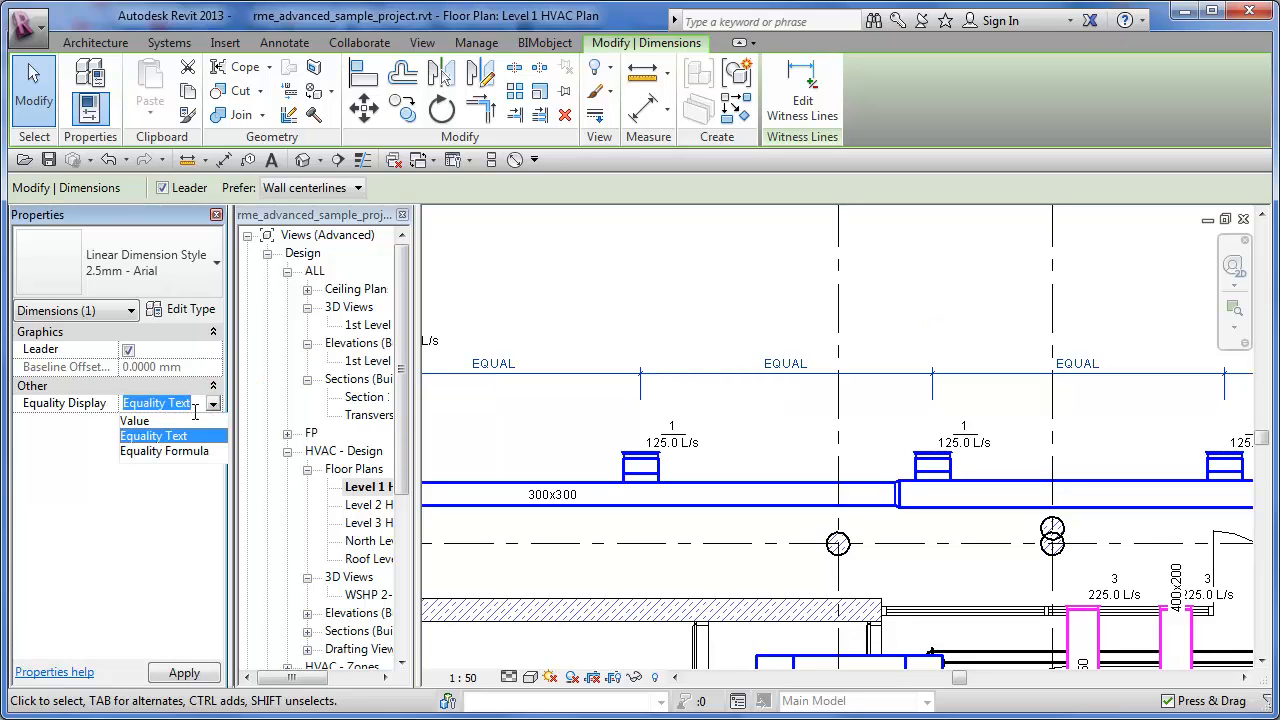
left_click(151, 421)
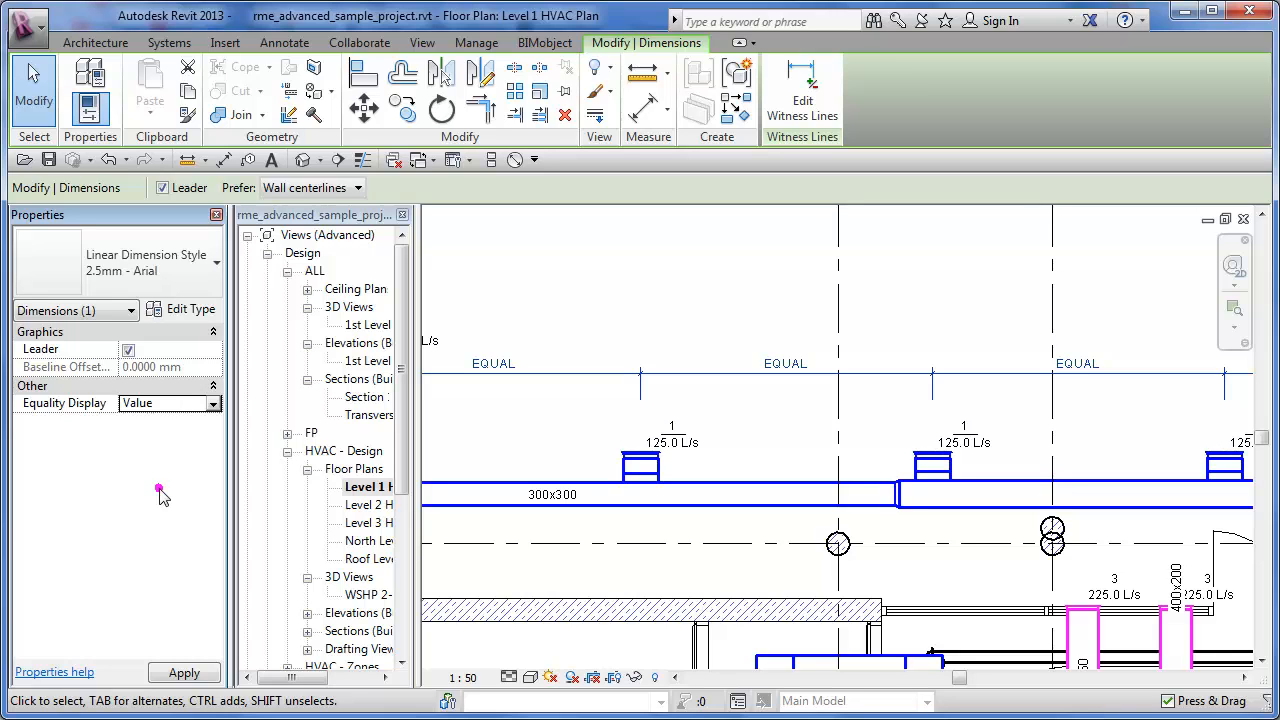
left_click(497, 290)
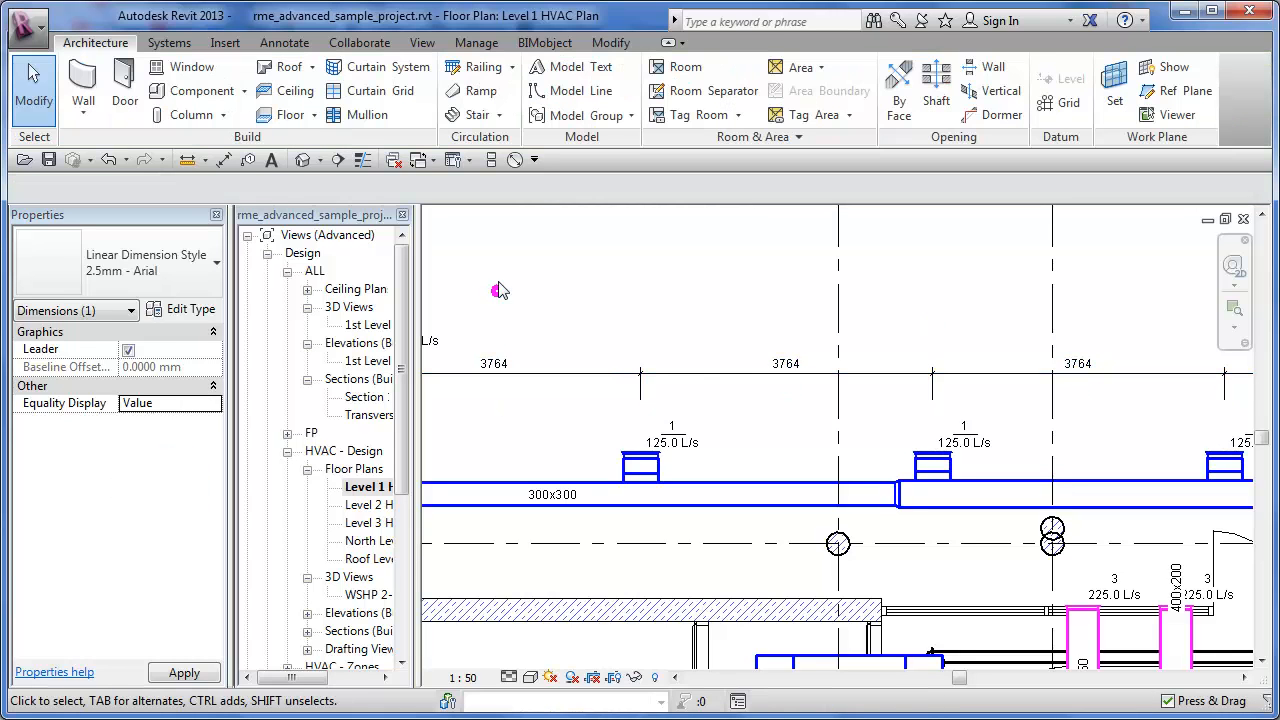
- Check the segments along the diffuser dimension string and change its Equality Display to Equality Formula
middle_click_drag(508, 323, 635, 327)
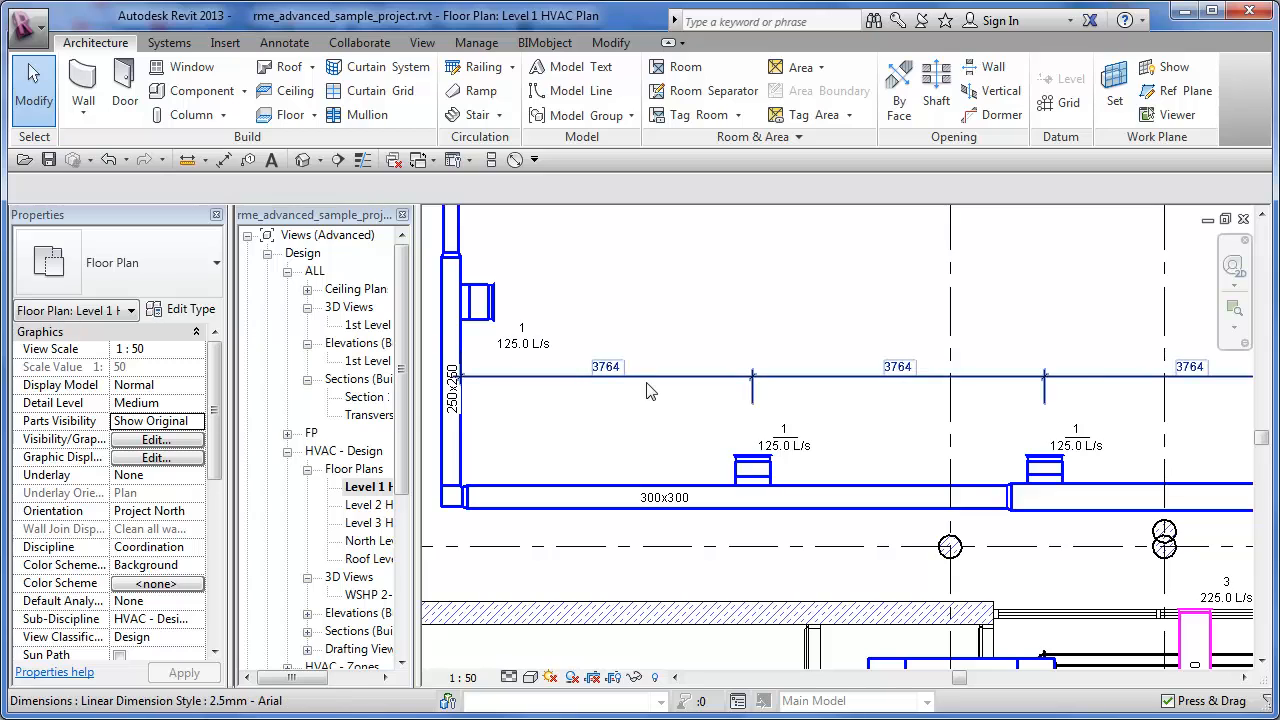
scroll(645, 382, "up", 2)
middle_click_drag(812, 415, 563, 411)
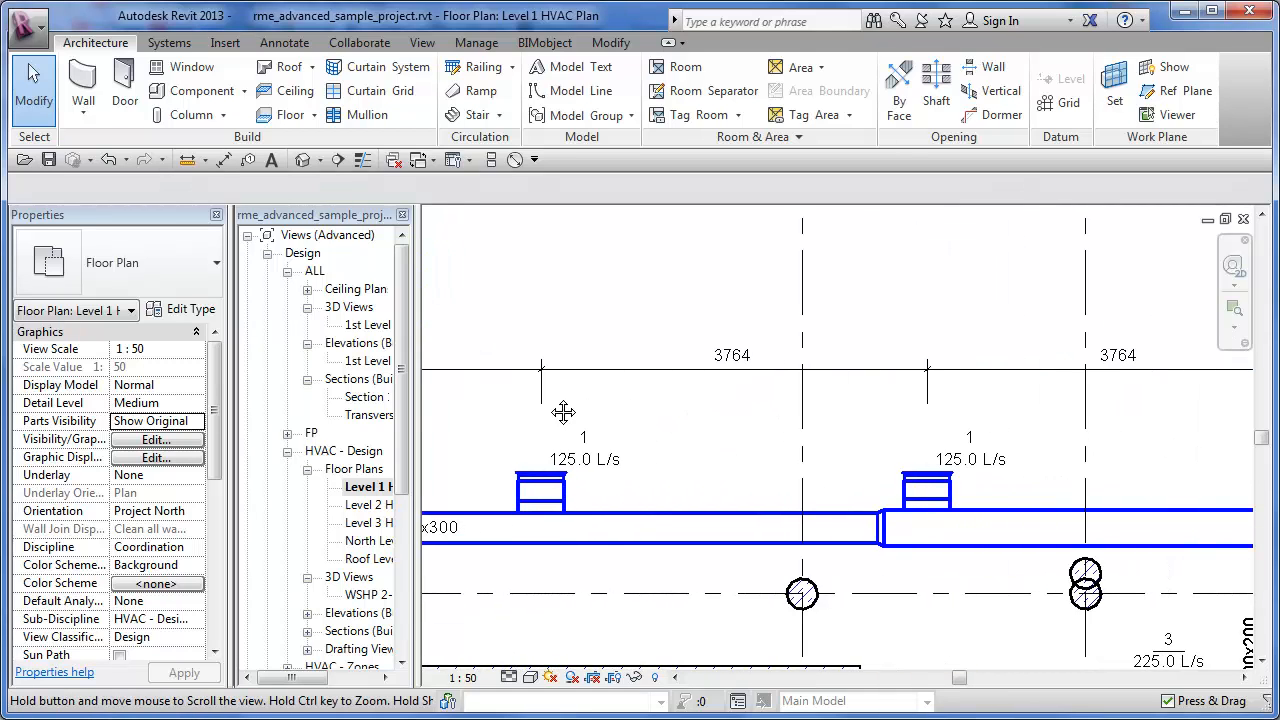
middle_click_drag(811, 400, 645, 409)
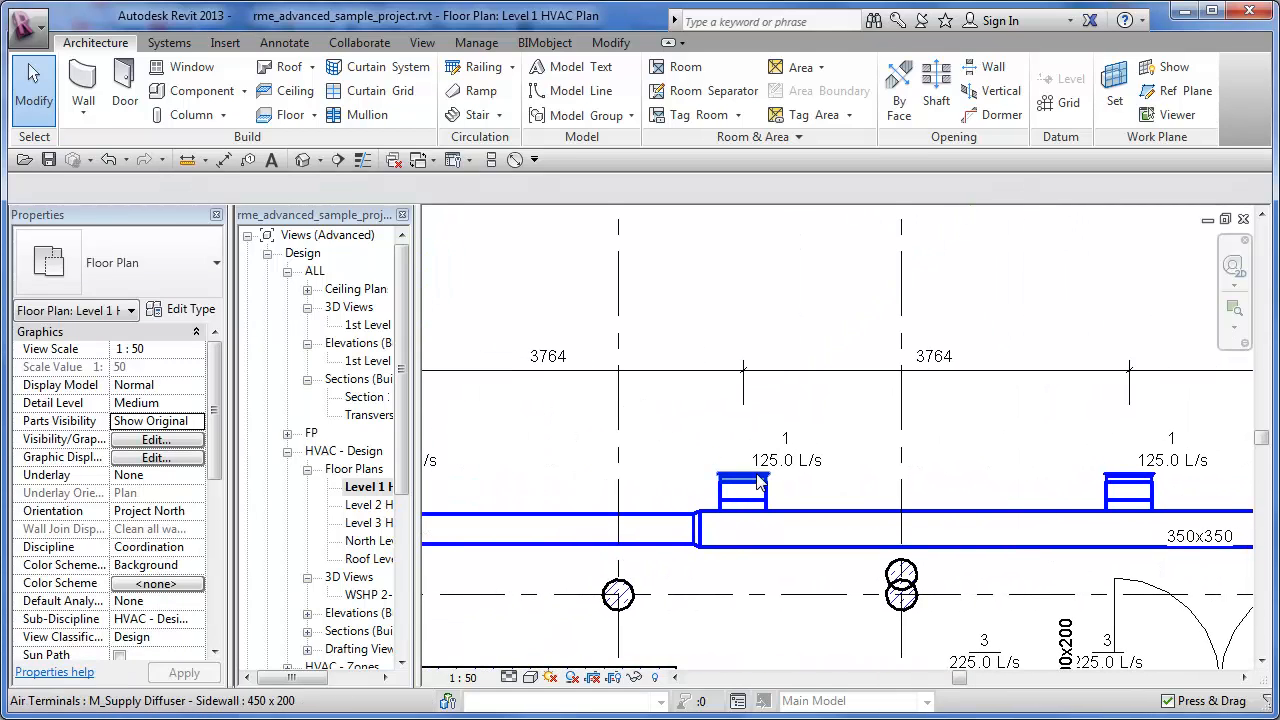
scroll(753, 406, "down", 2)
middle_click_drag(767, 420, 1047, 399)
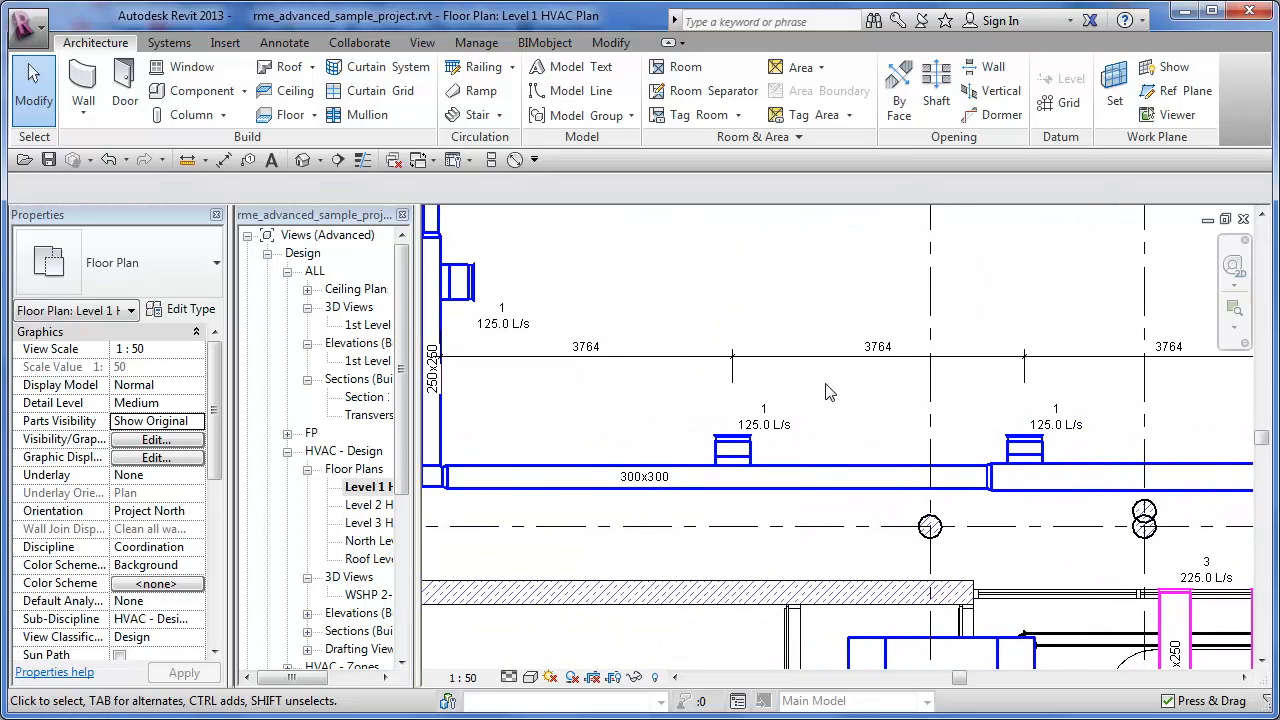
left_click(670, 357)
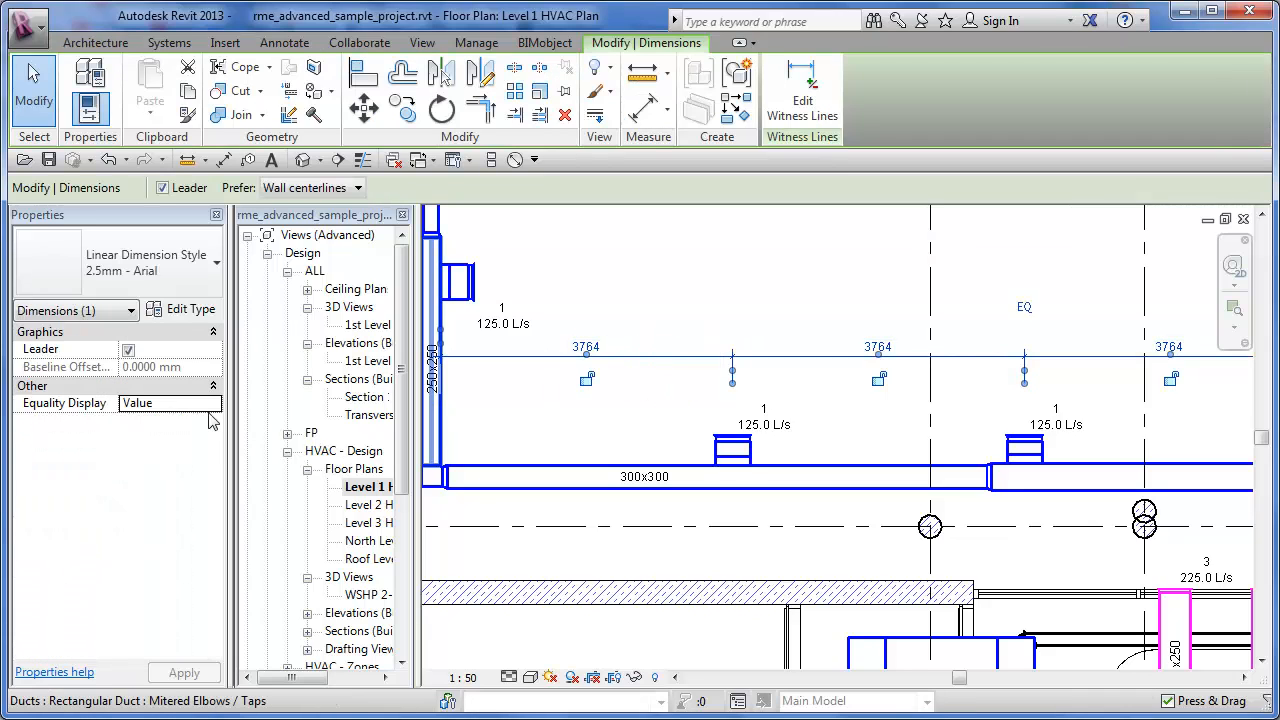
left_click(214, 403)
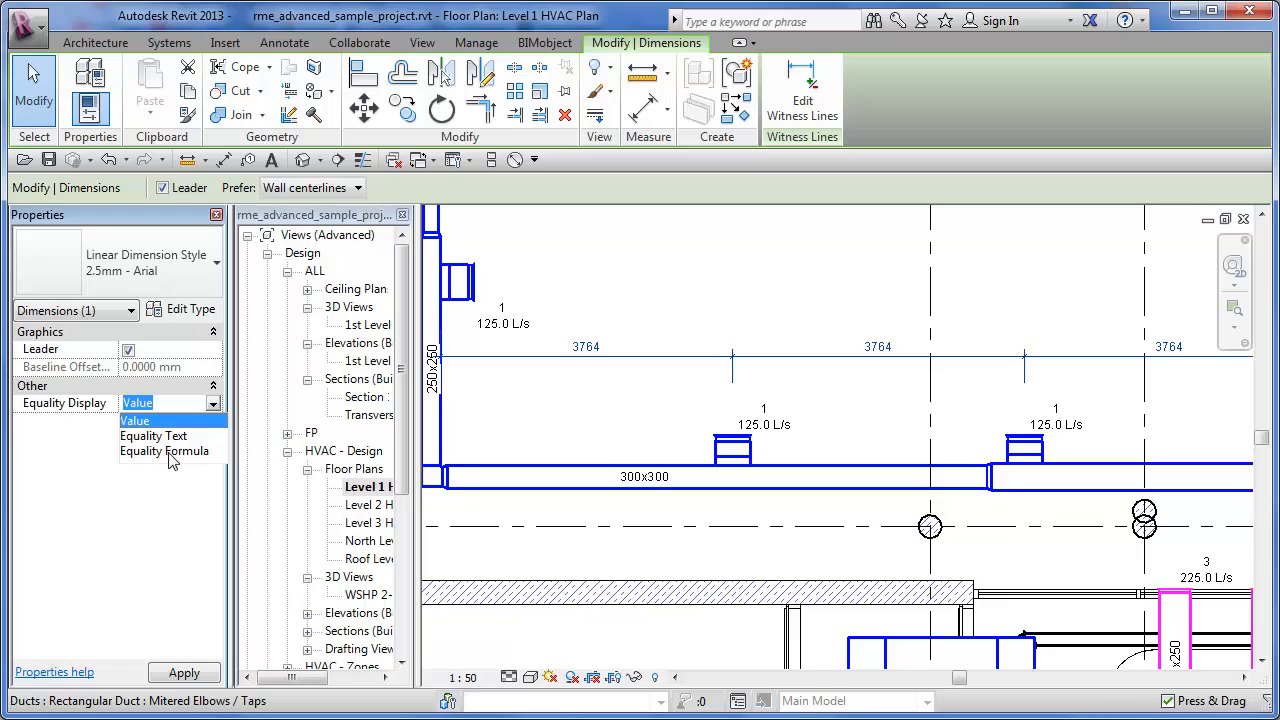
left_click(168, 452)
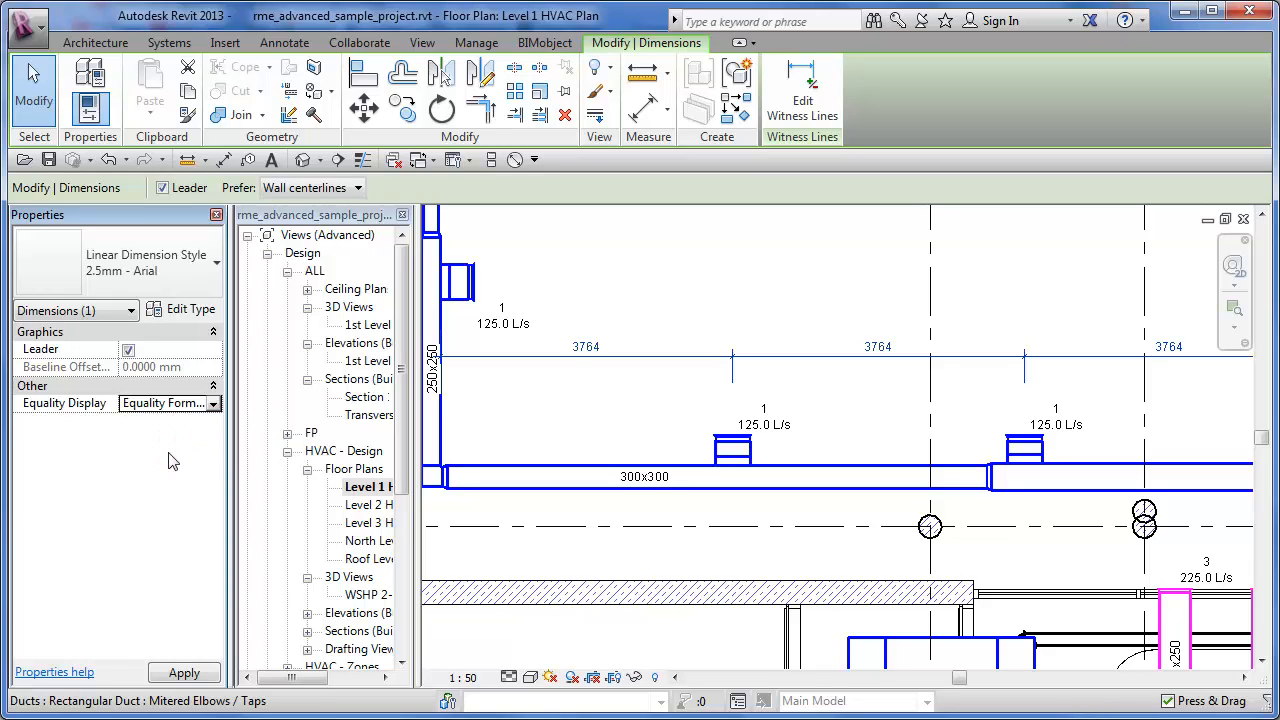
left_click(690, 289)
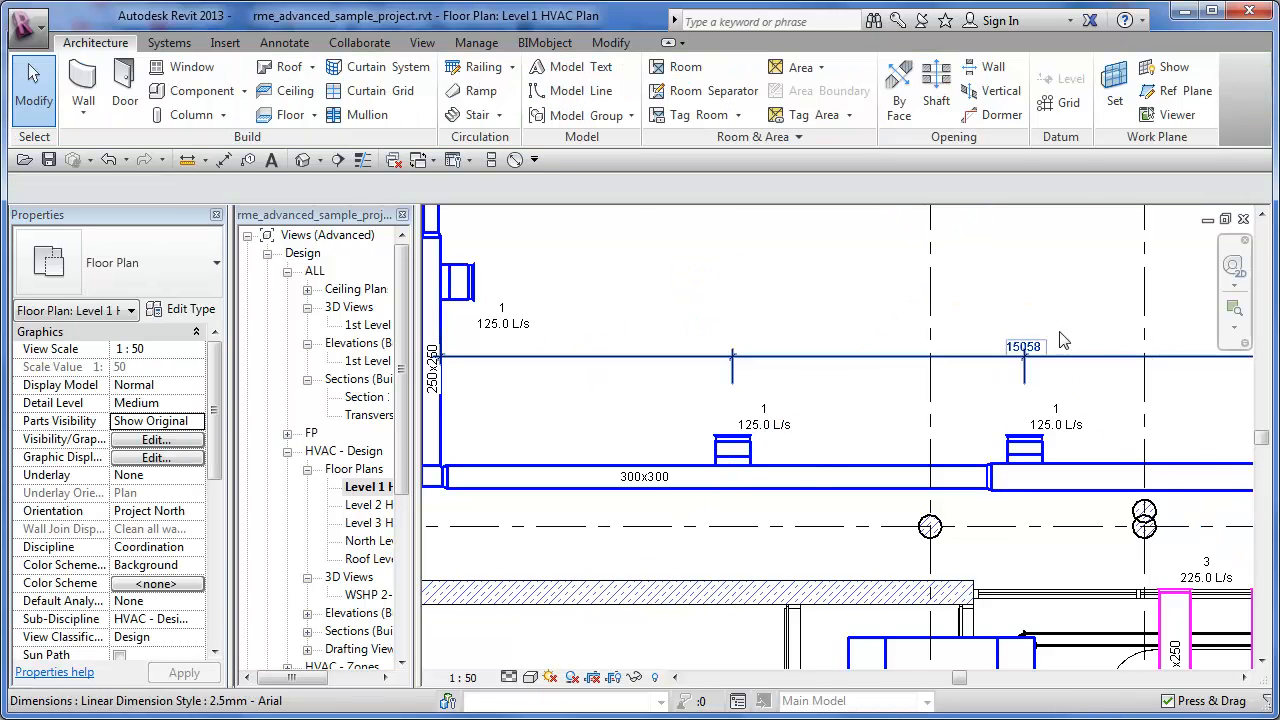
- Set the diffuser dimension string's Equality Display back to Equality Text
middle_click_drag(1040, 392, 785, 407)
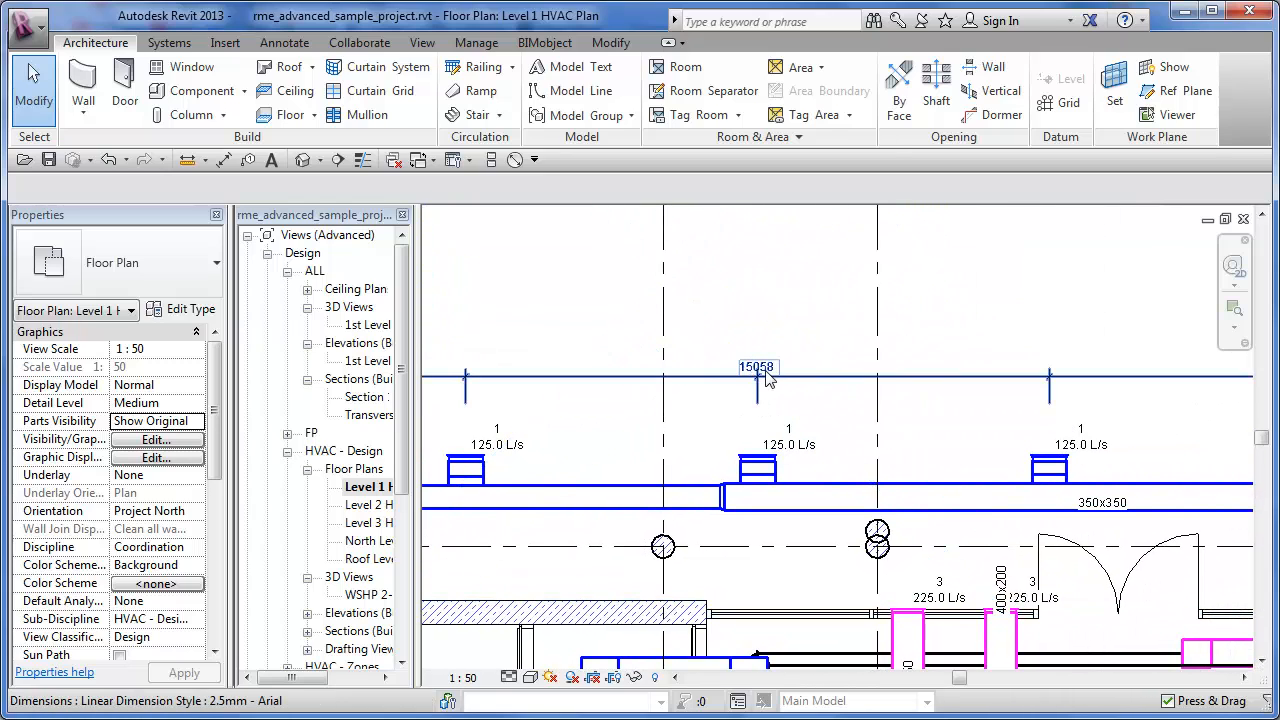
middle_click_drag(765, 375, 884, 370)
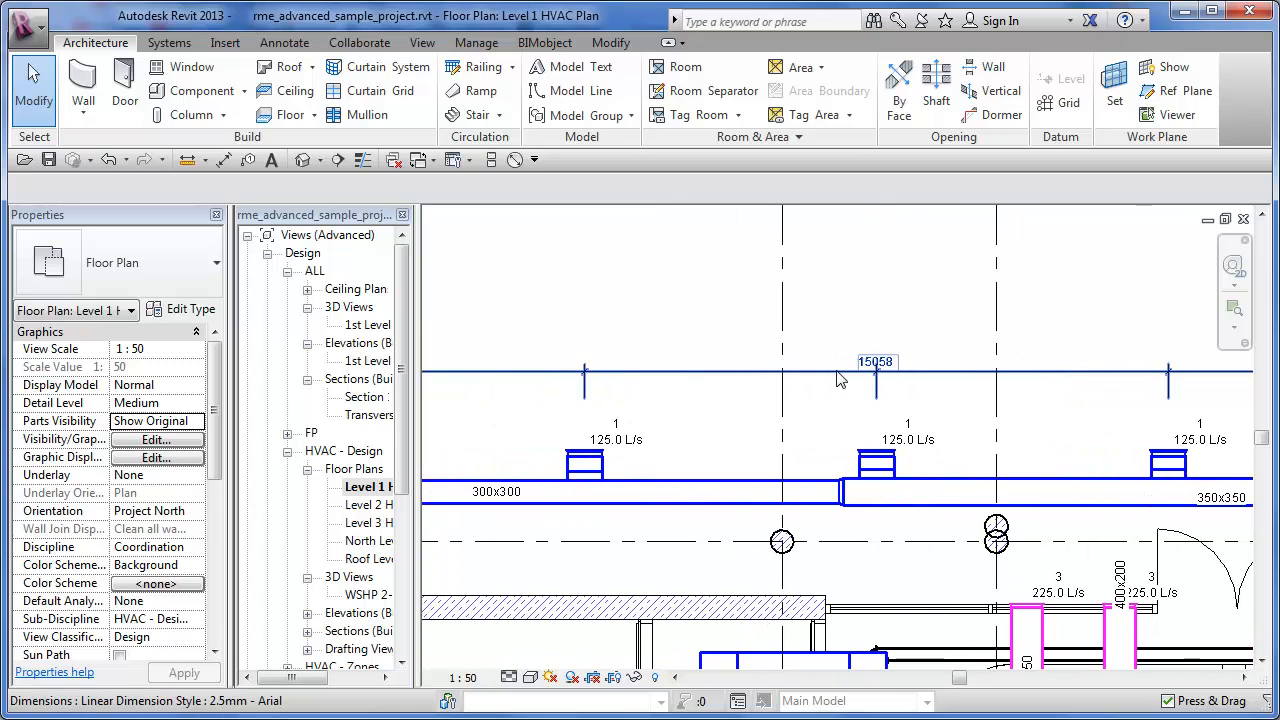
left_click(838, 373)
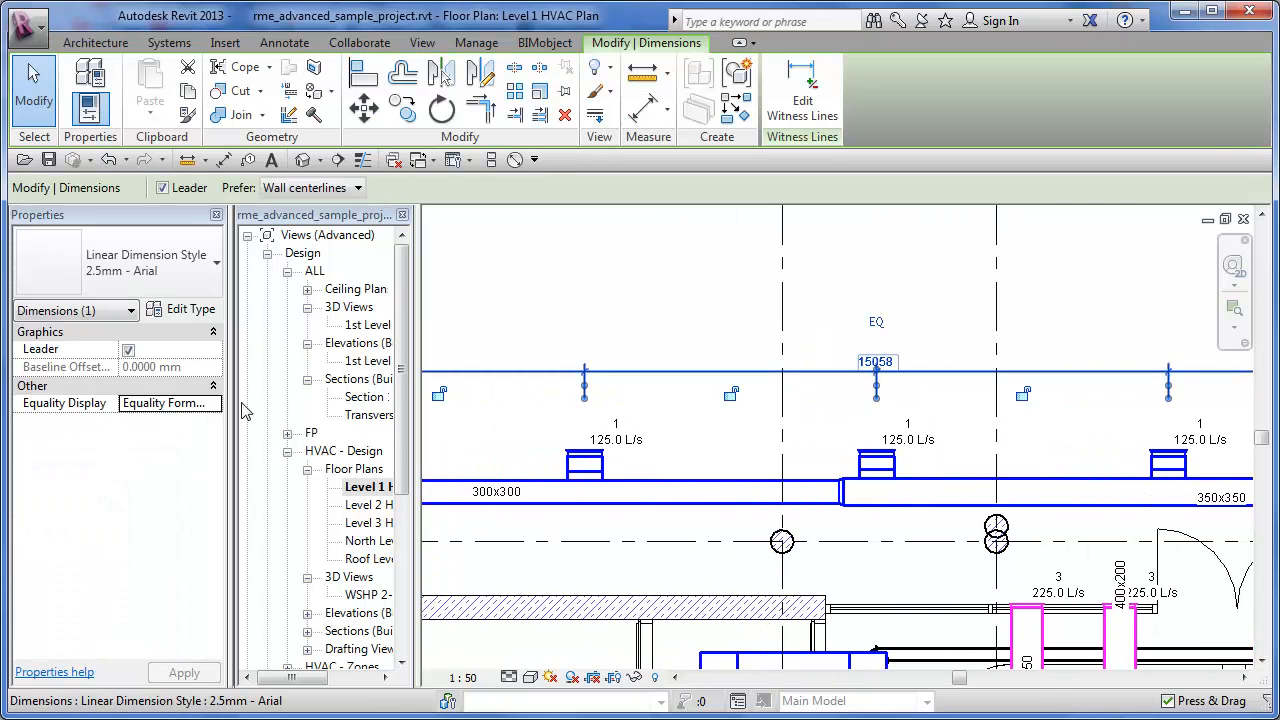
left_click(212, 403)
left_click(174, 433)
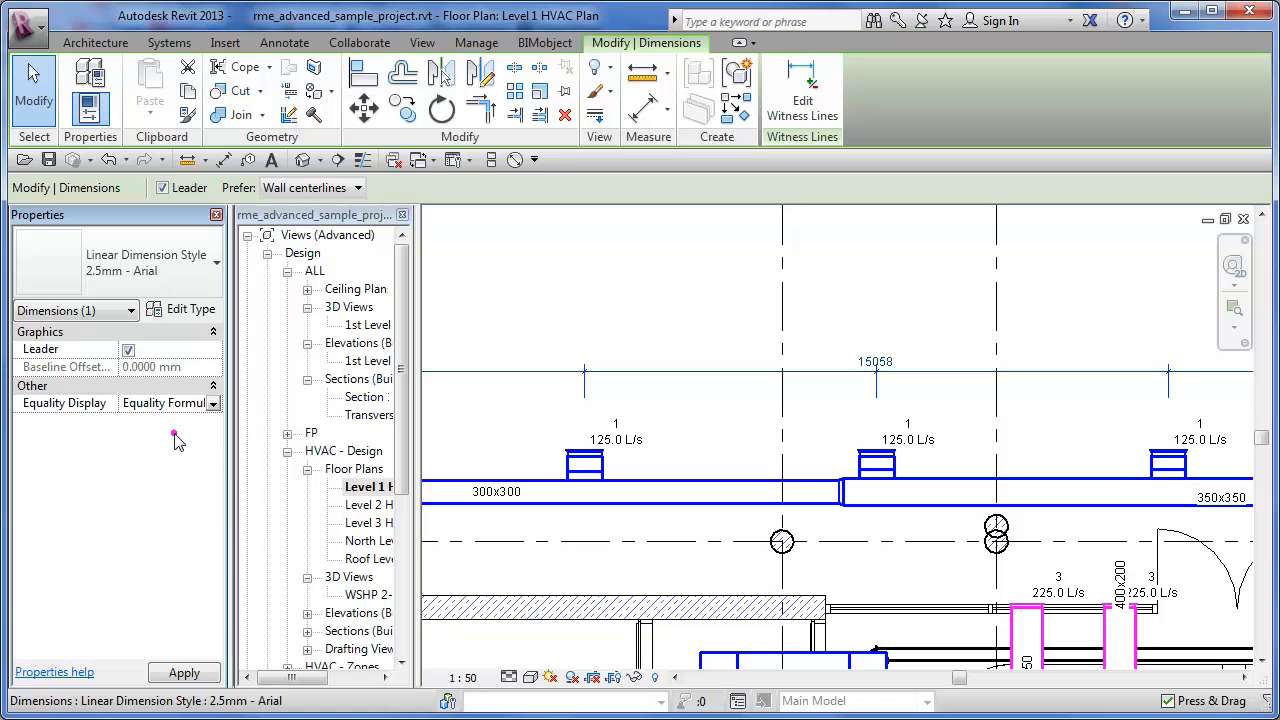
left_click(566, 302)
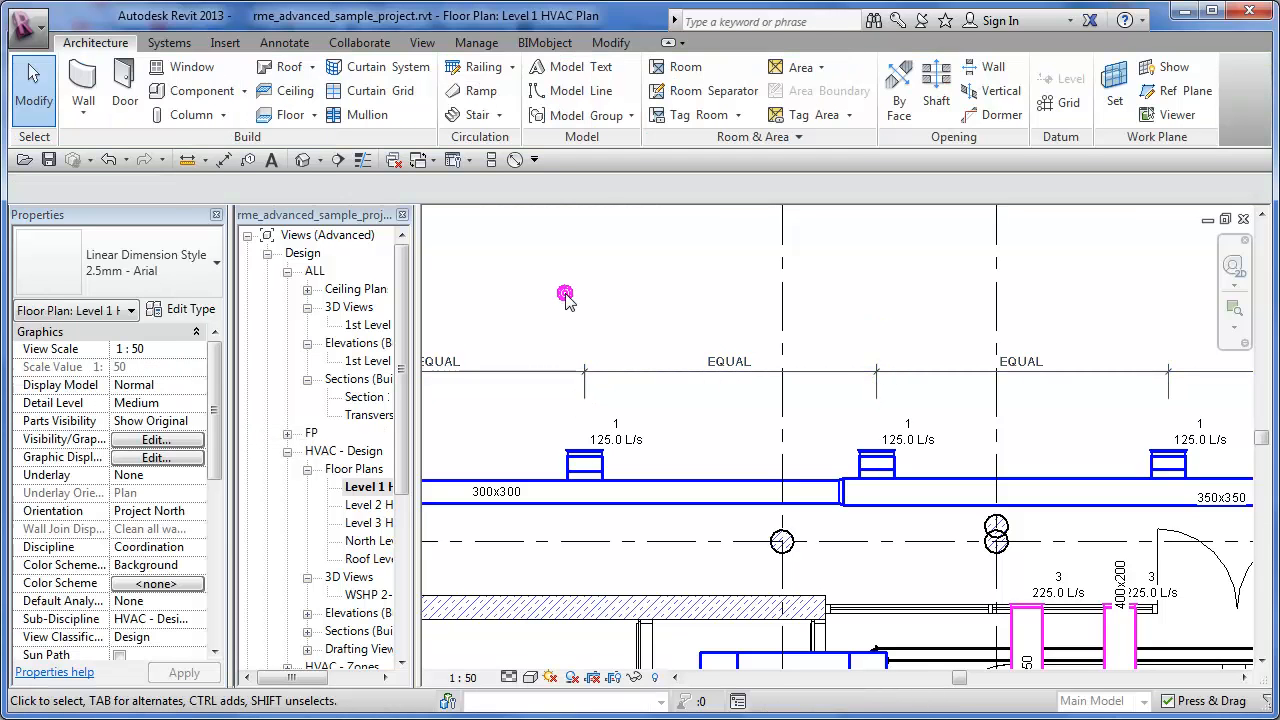
- Set the Equality Text of the diffuser string's 2.5mm - Arial dimension type to "EQ.", keeping Equality Text as the string's Equality Display
left_click(510, 373)
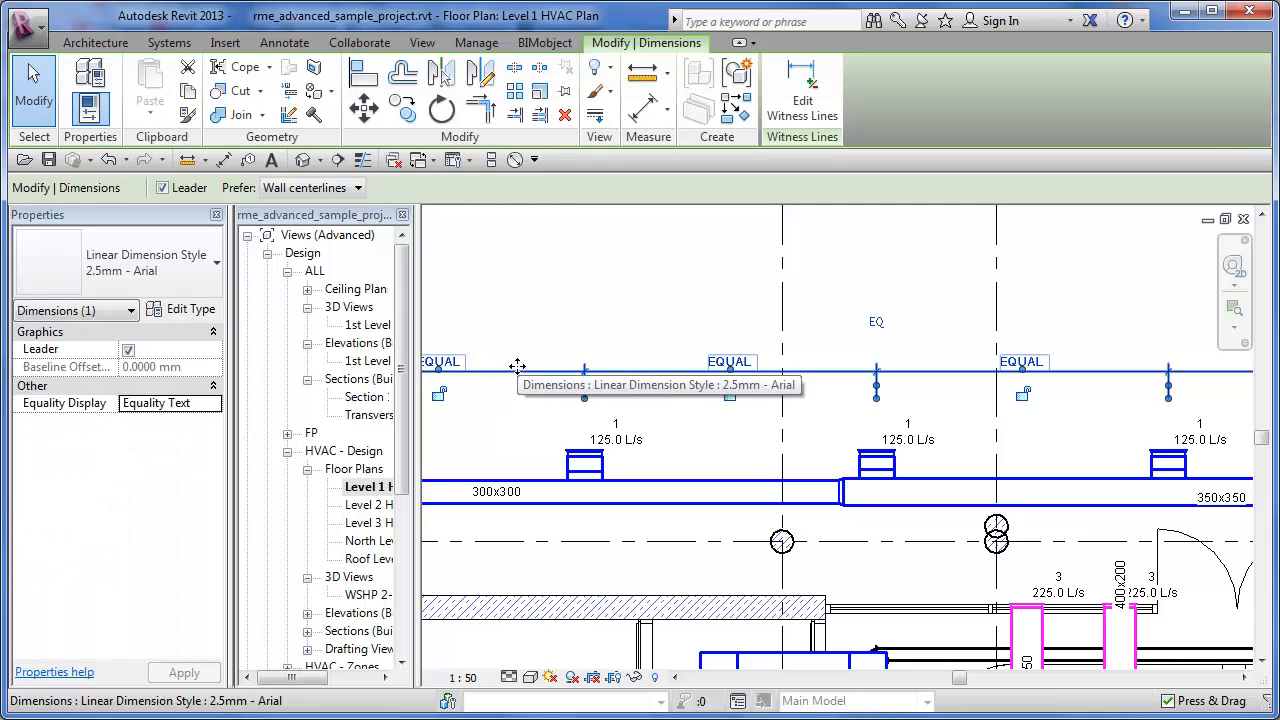
left_click(205, 403)
left_click(213, 403)
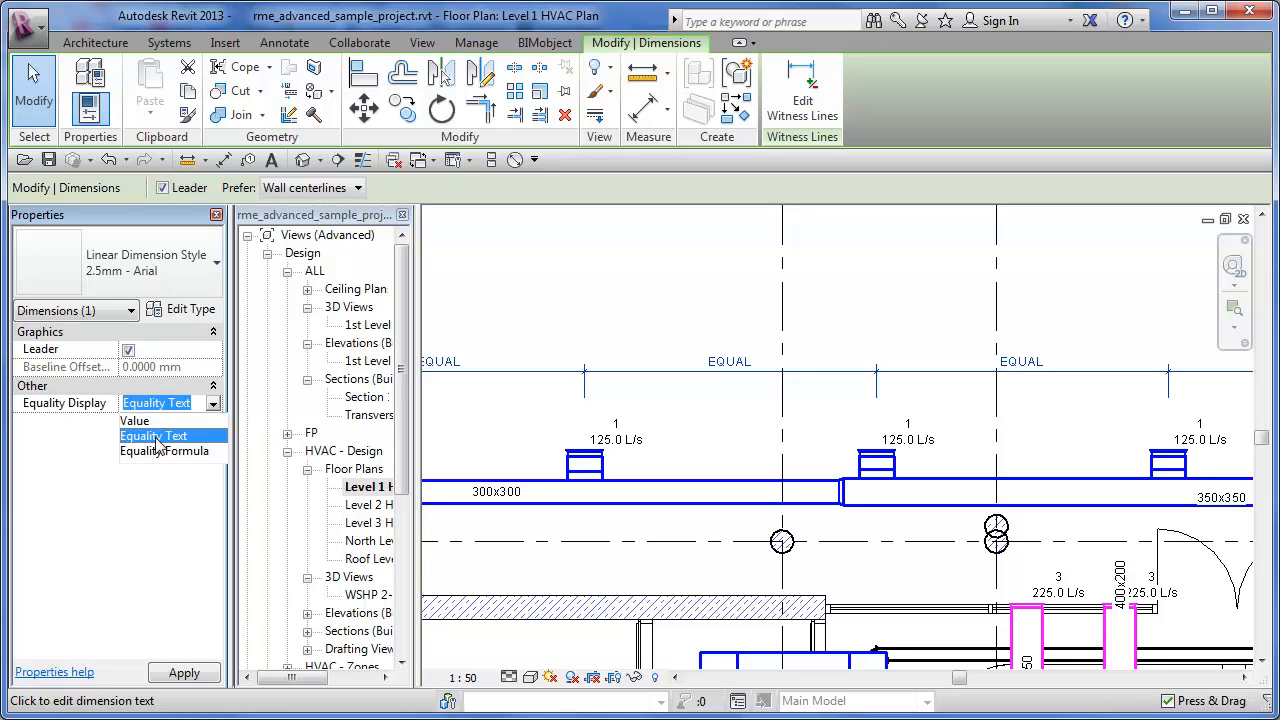
left_click(155, 436)
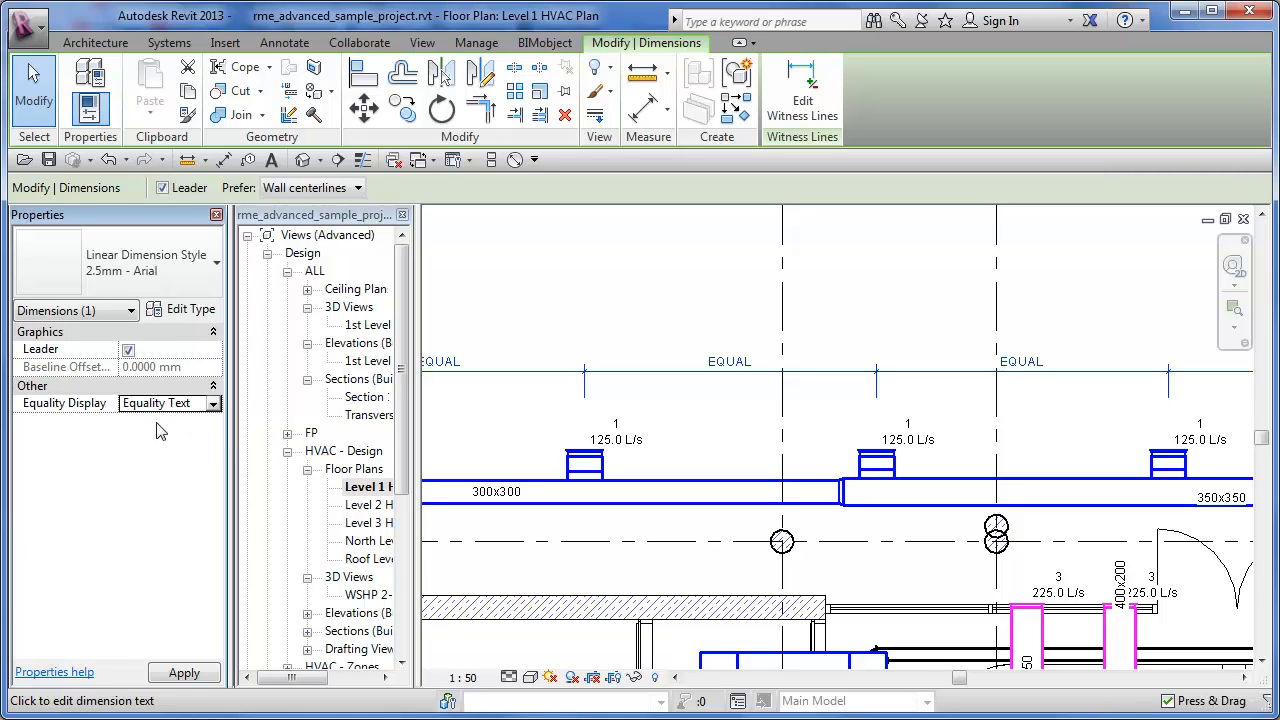
left_click(190, 309)
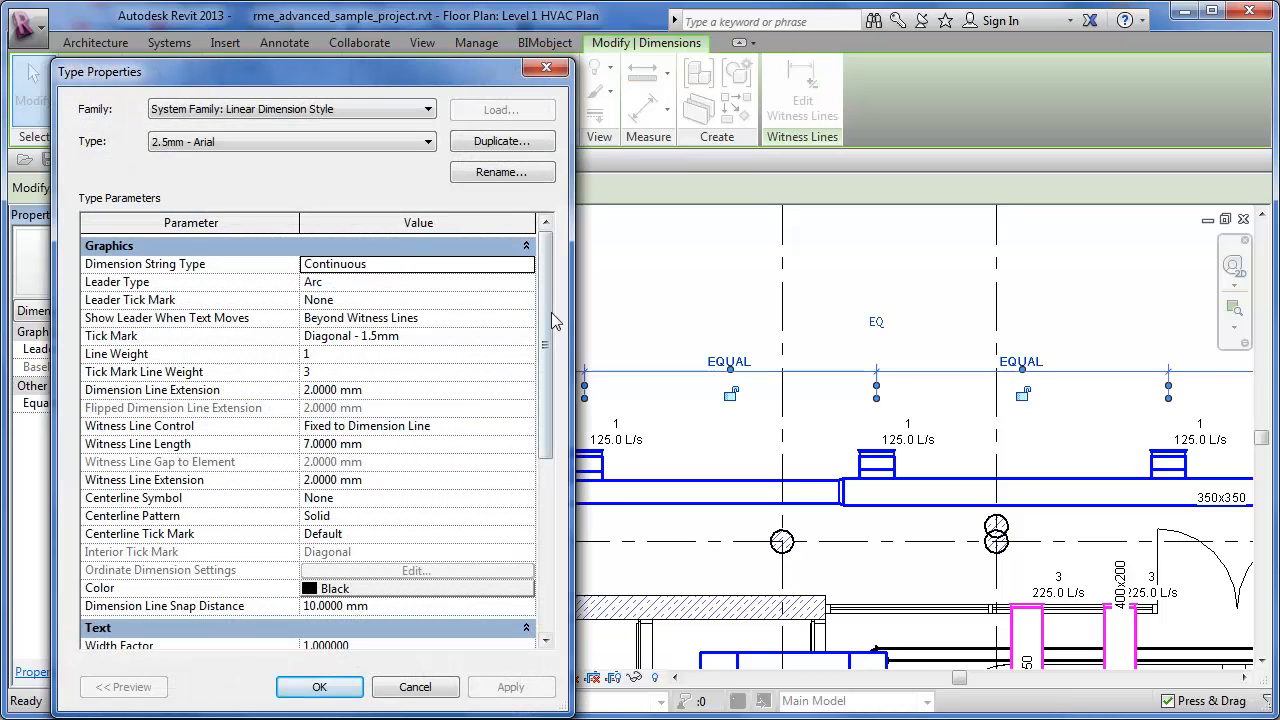
scroll(549, 330, "down", 6)
left_click(385, 573)
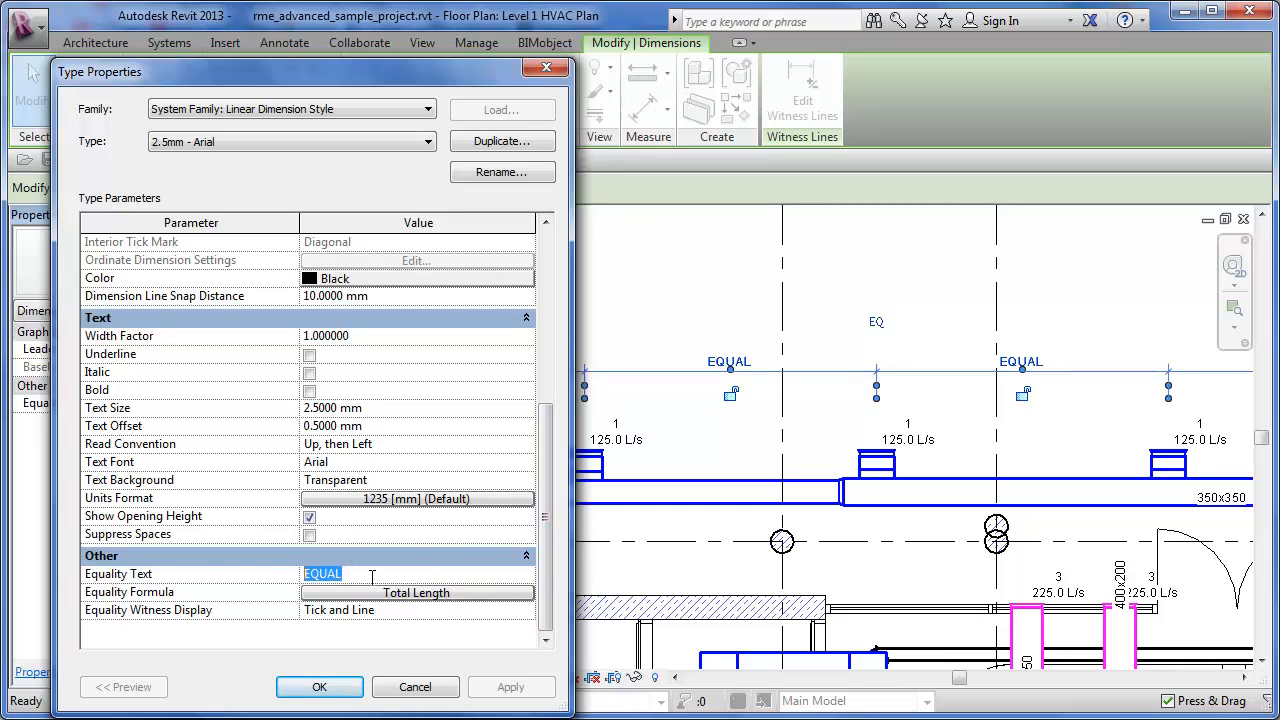
left_click(371, 576)
key("BackSpace")
key("BackSpace")
key("BackSpace")
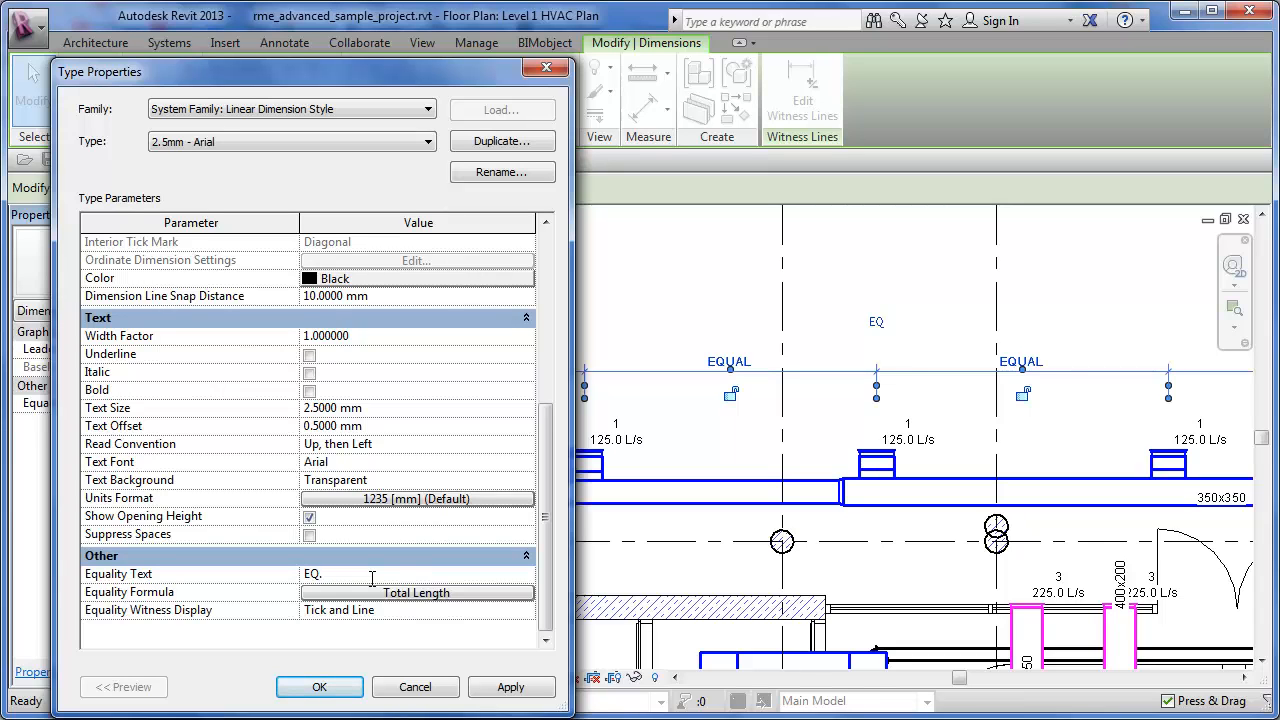
left_click(319, 687)
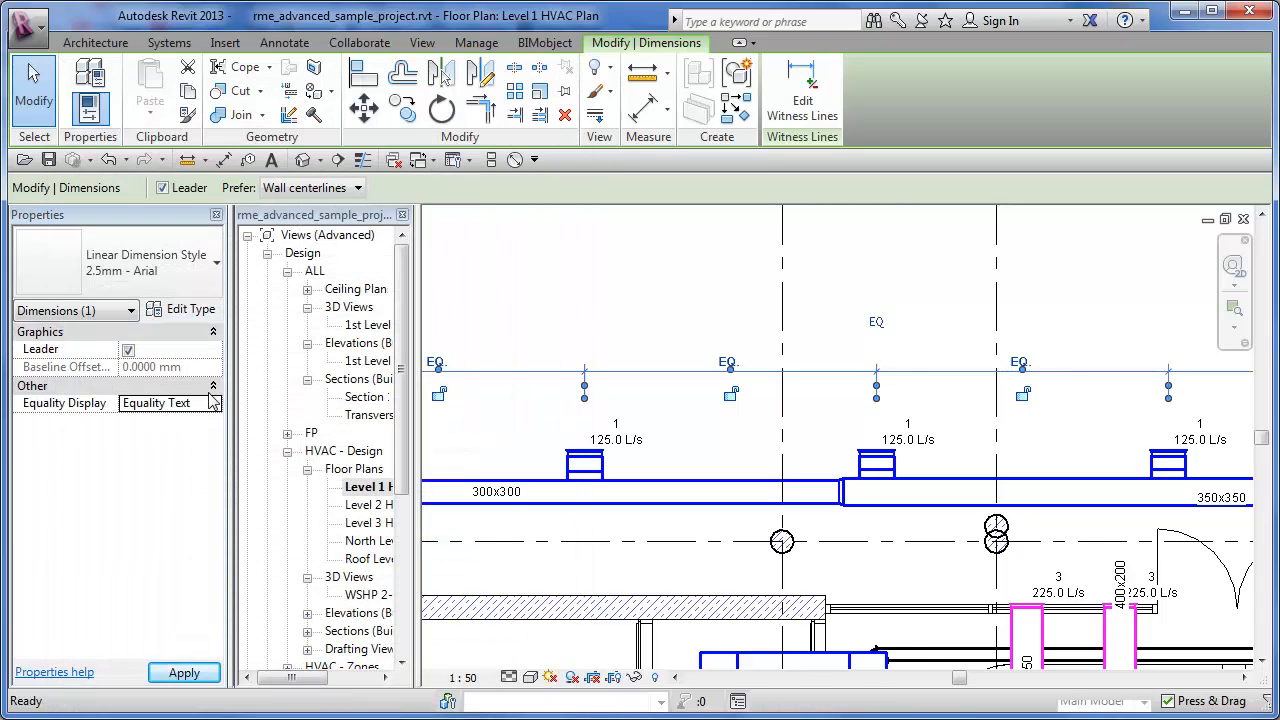
left_click(183, 404)
left_click(525, 291)
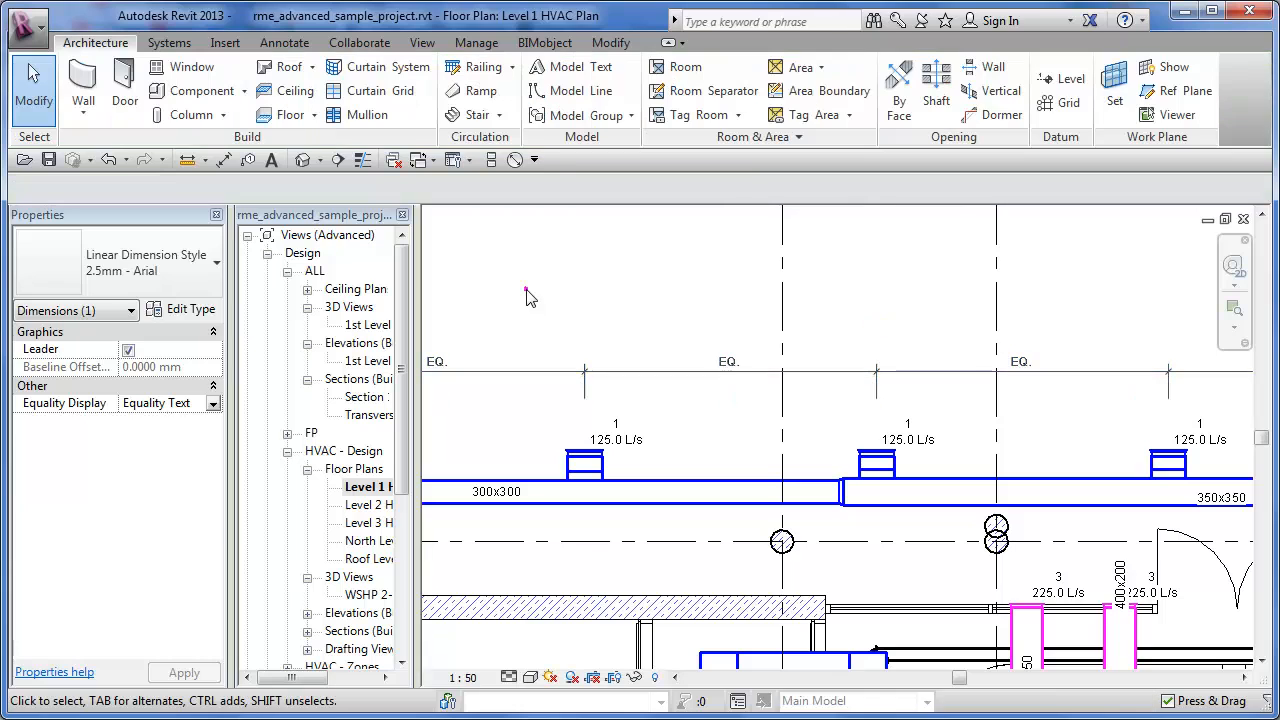
scroll(751, 366, "up", 4)
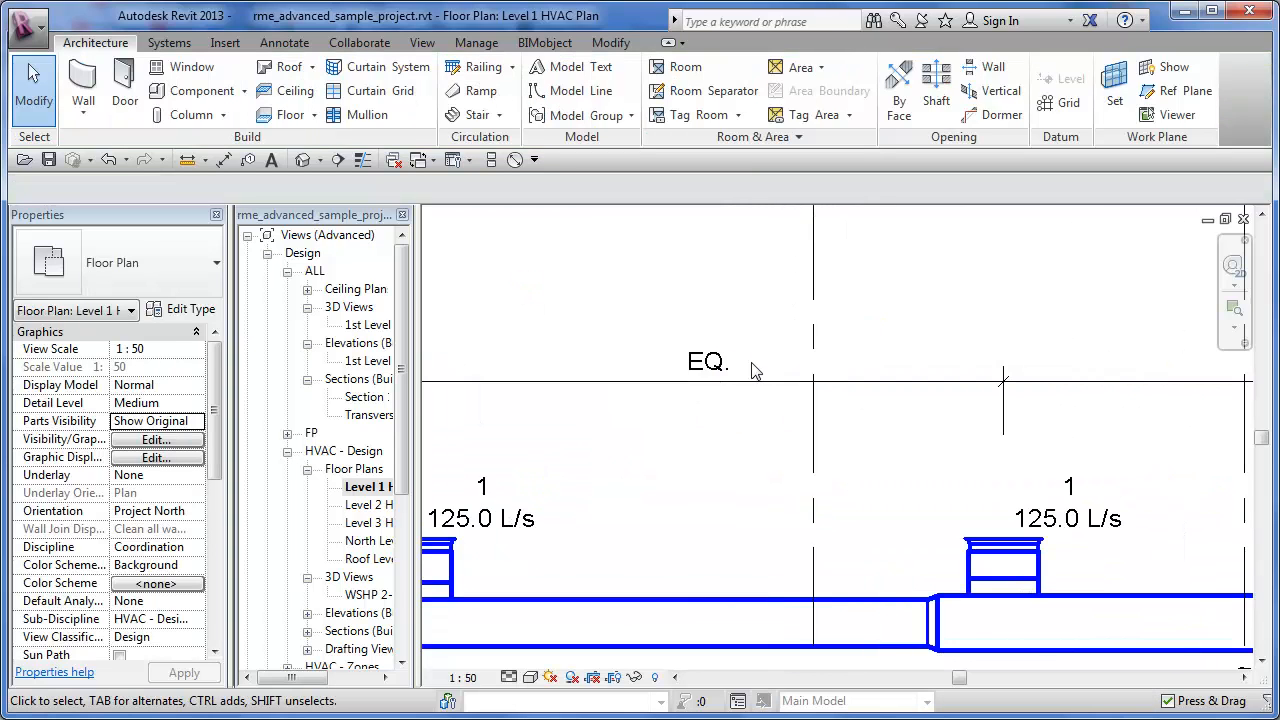
- Open the Equality Formula of the diffuser string's 2.5mm - Arial dimension type and remove Total Length from its label parameters
scroll(752, 366, "down", 4)
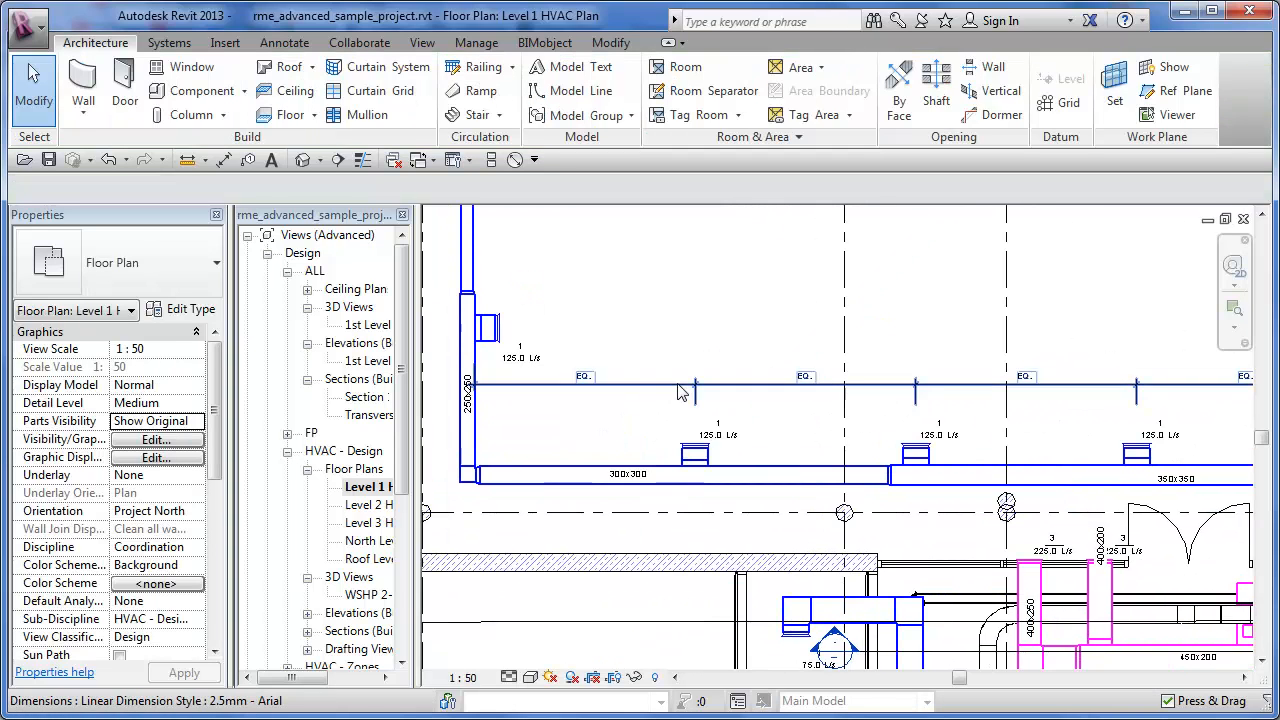
left_click(680, 390)
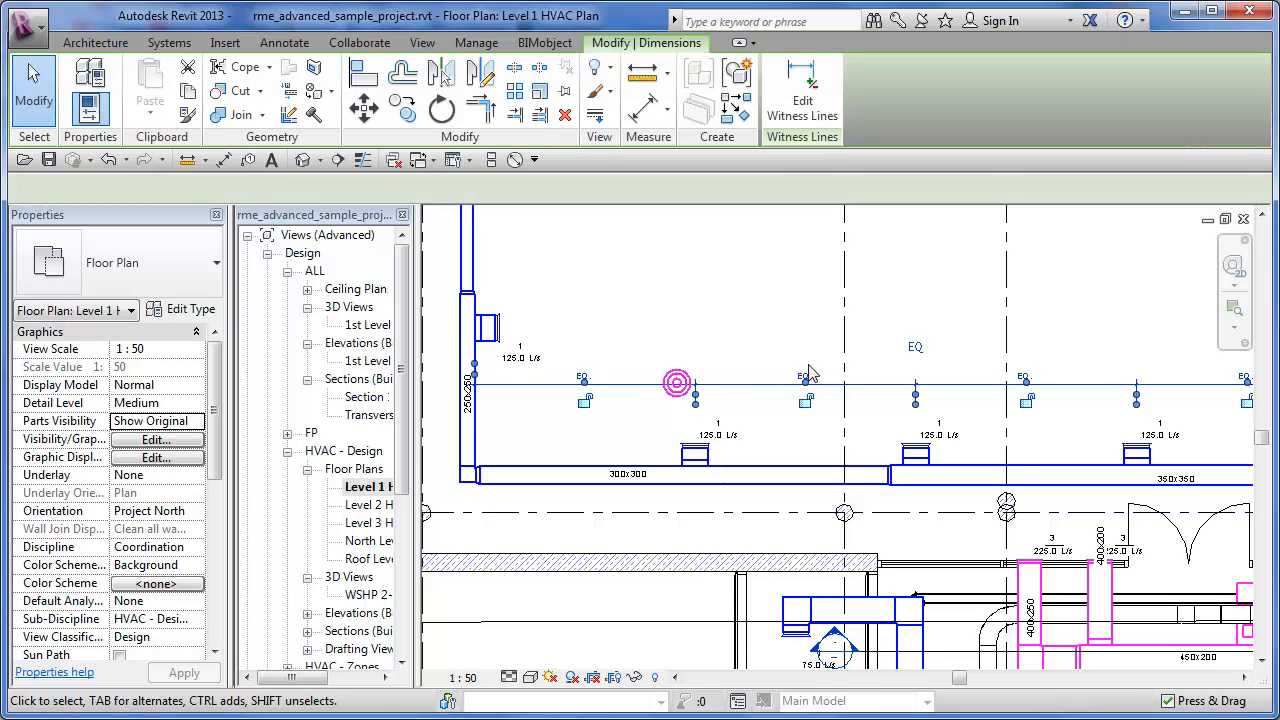
left_click(192, 310)
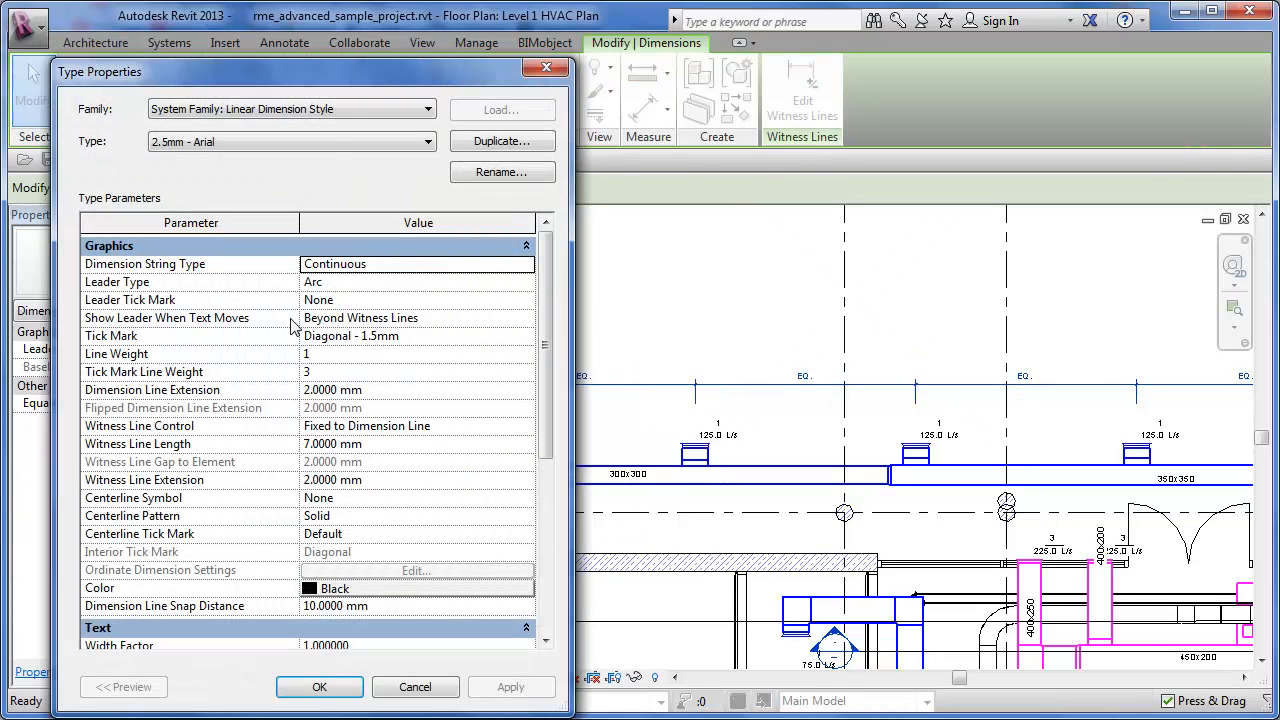
scroll(548, 365, "down", 5)
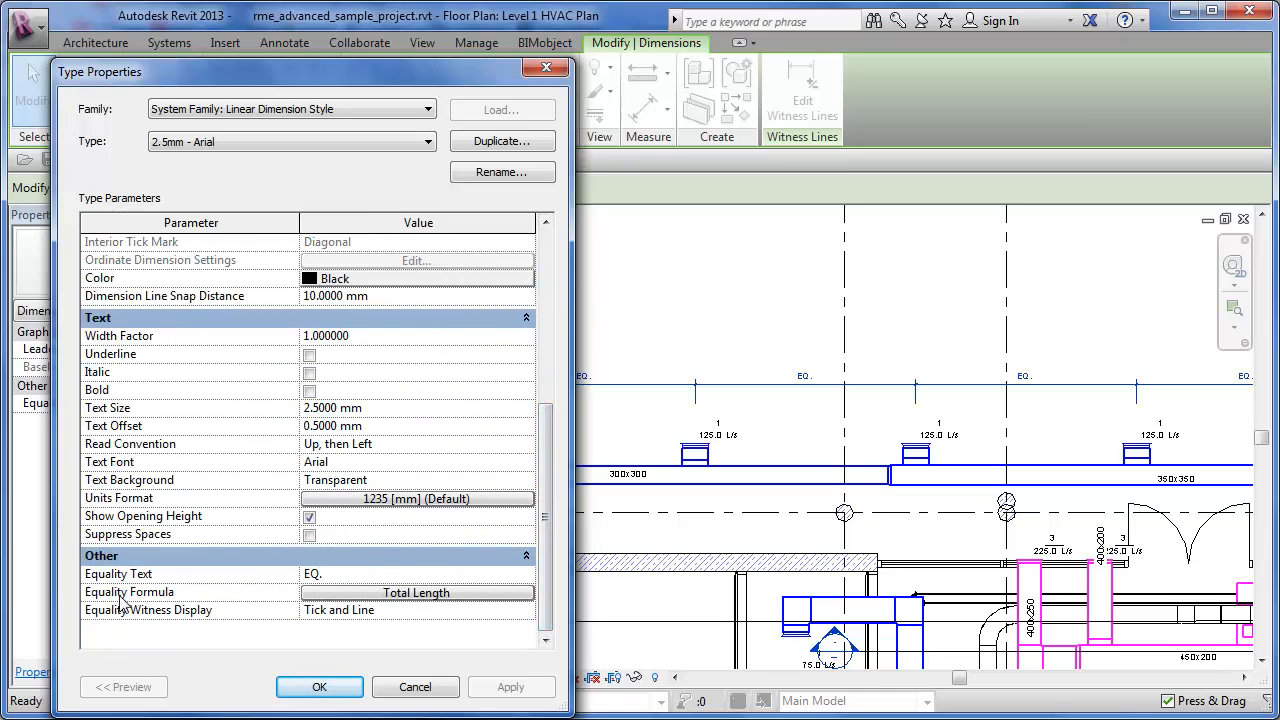
left_click(413, 594)
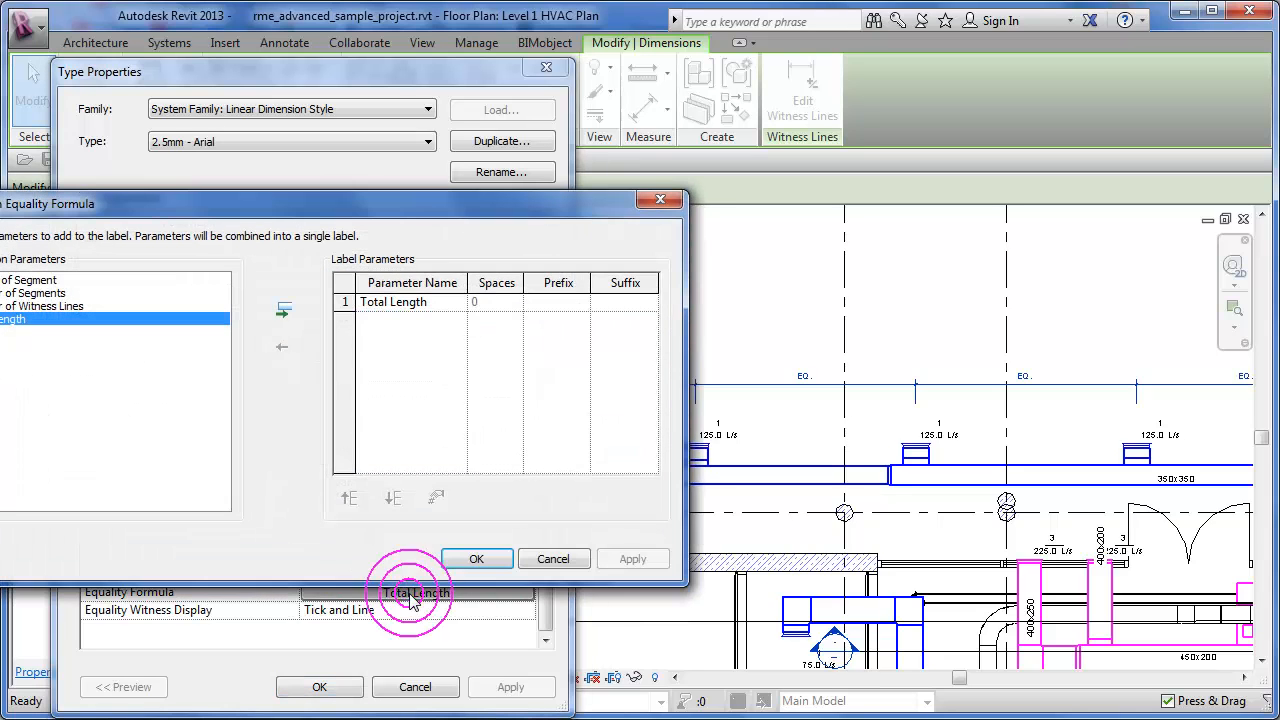
left_click_drag(432, 206, 640, 55)
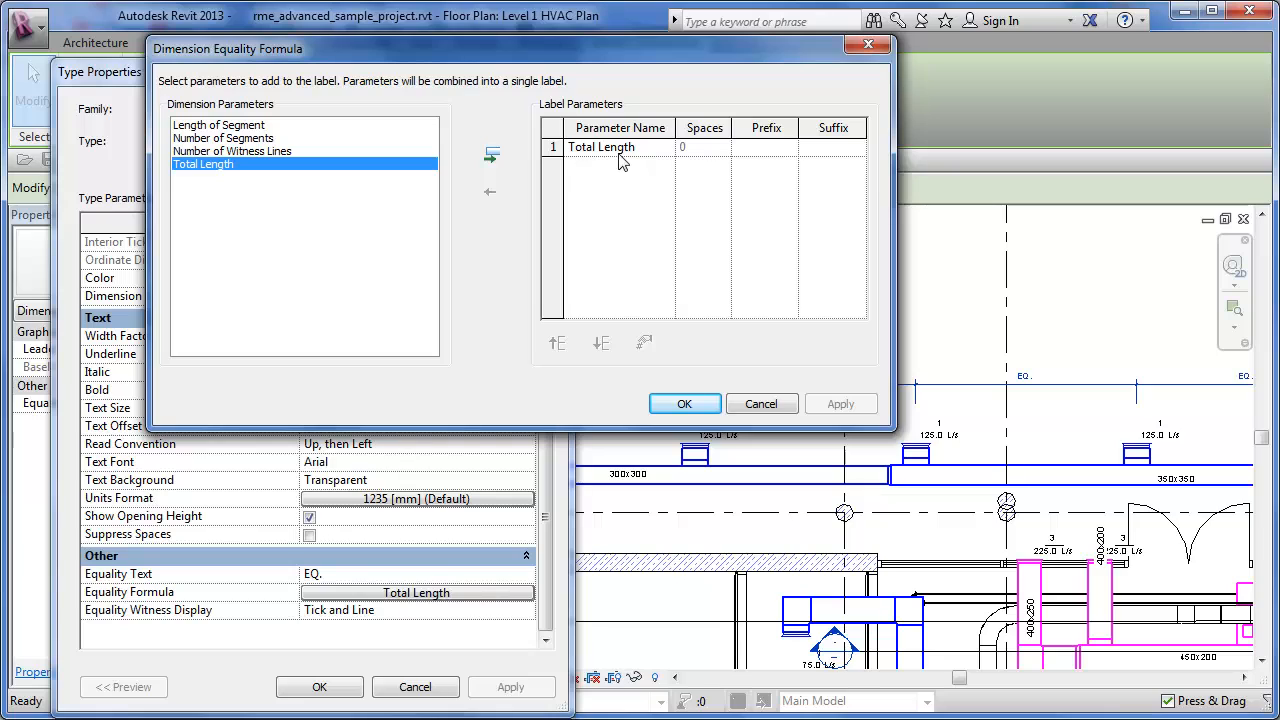
left_click(564, 148)
left_click(491, 190)
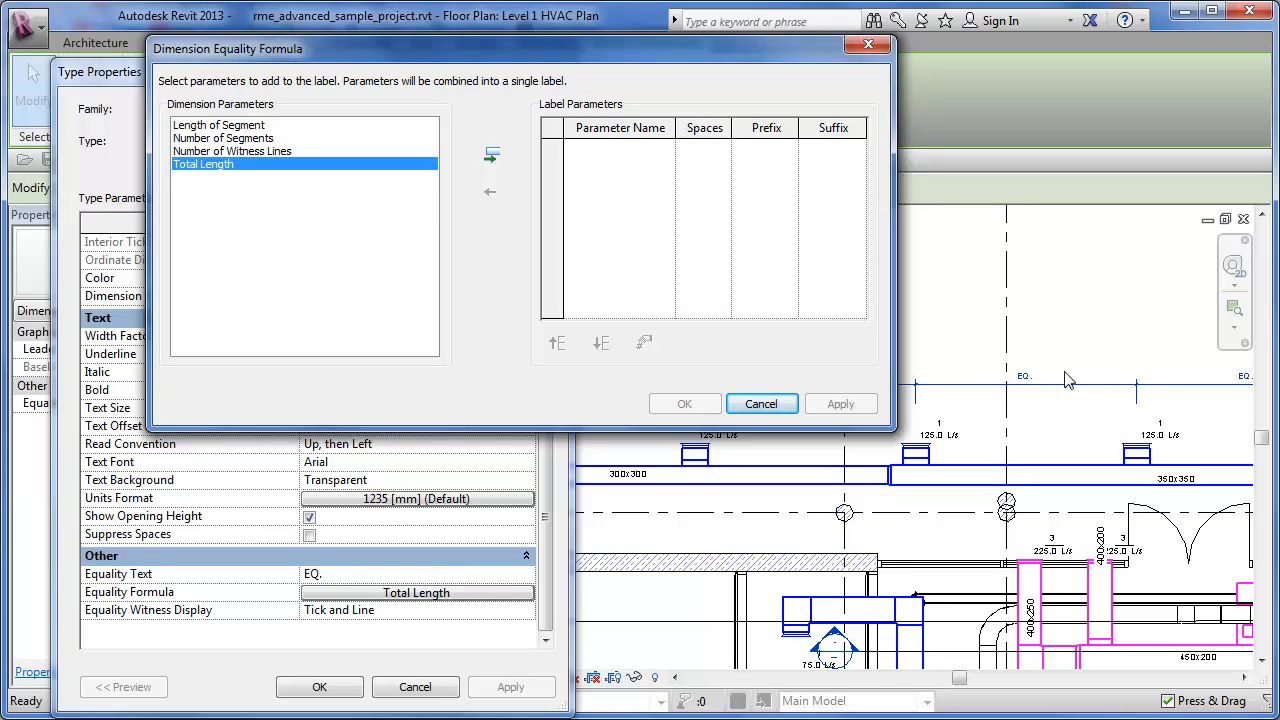
- Review the available dimension parameters and add Length of Segment as the first label parameter of the equality formula
left_click(232, 125)
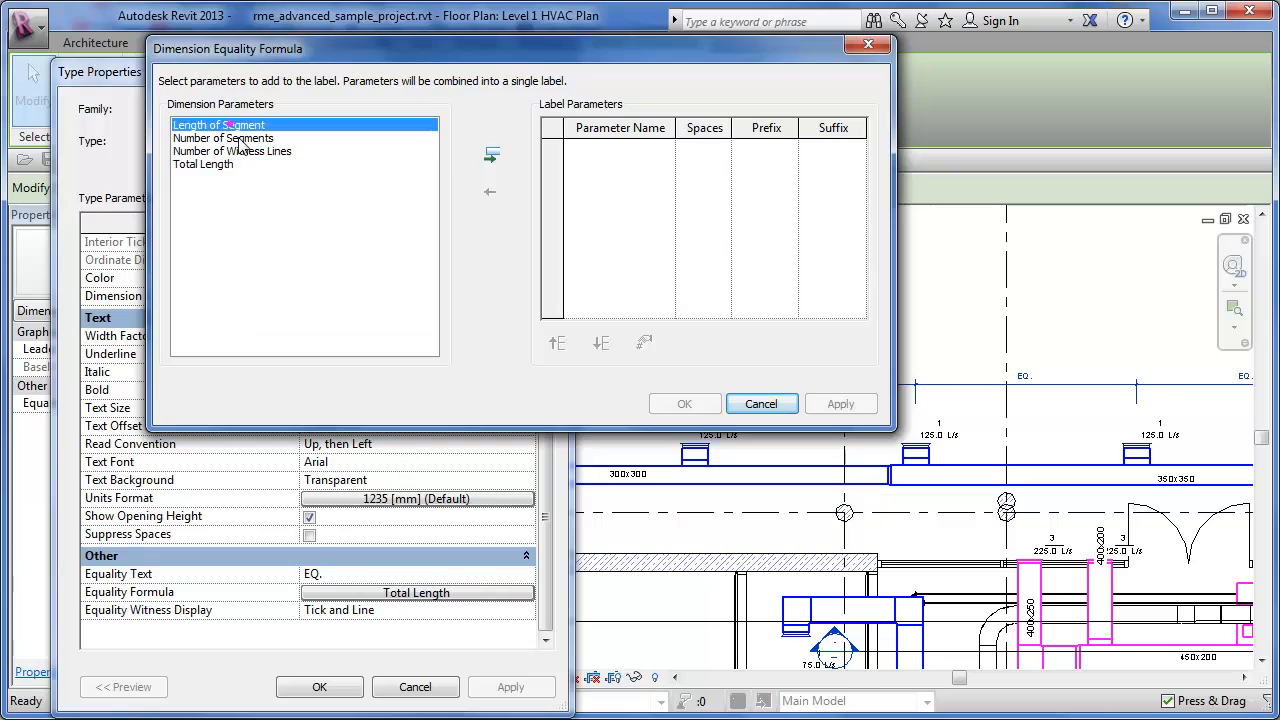
left_click(238, 138)
left_click(228, 151)
left_click(215, 165)
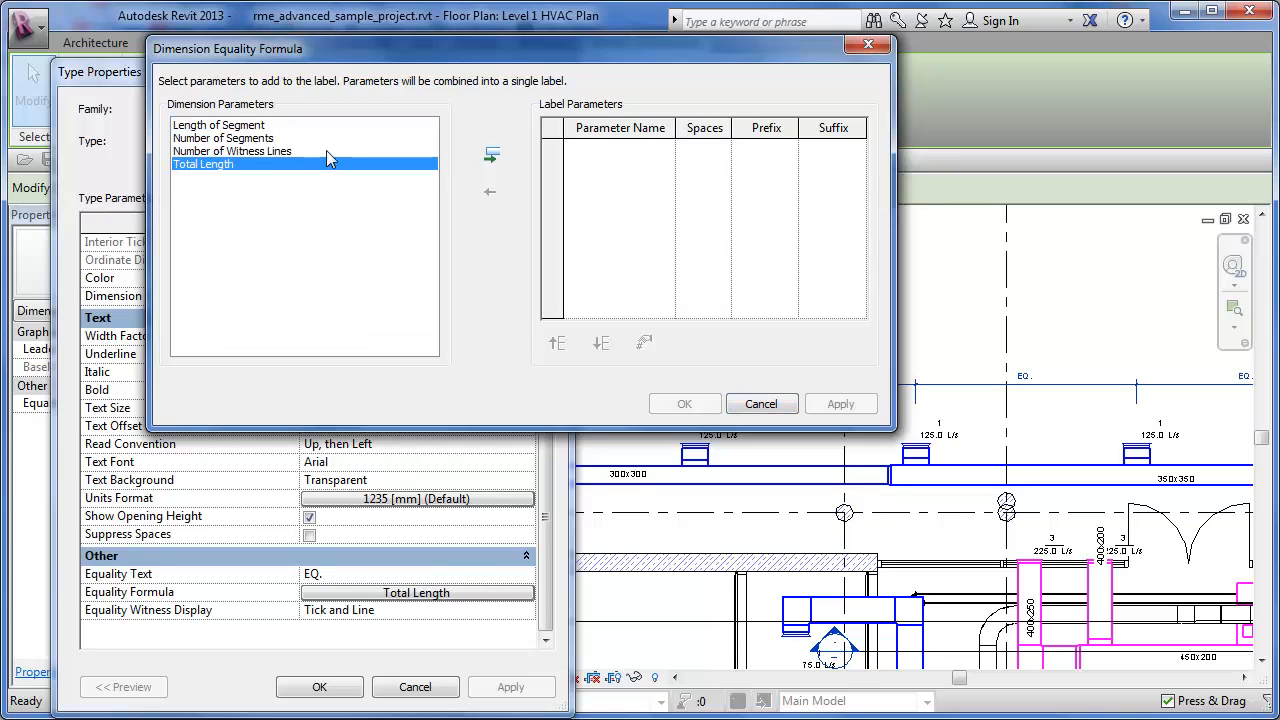
left_click(265, 125)
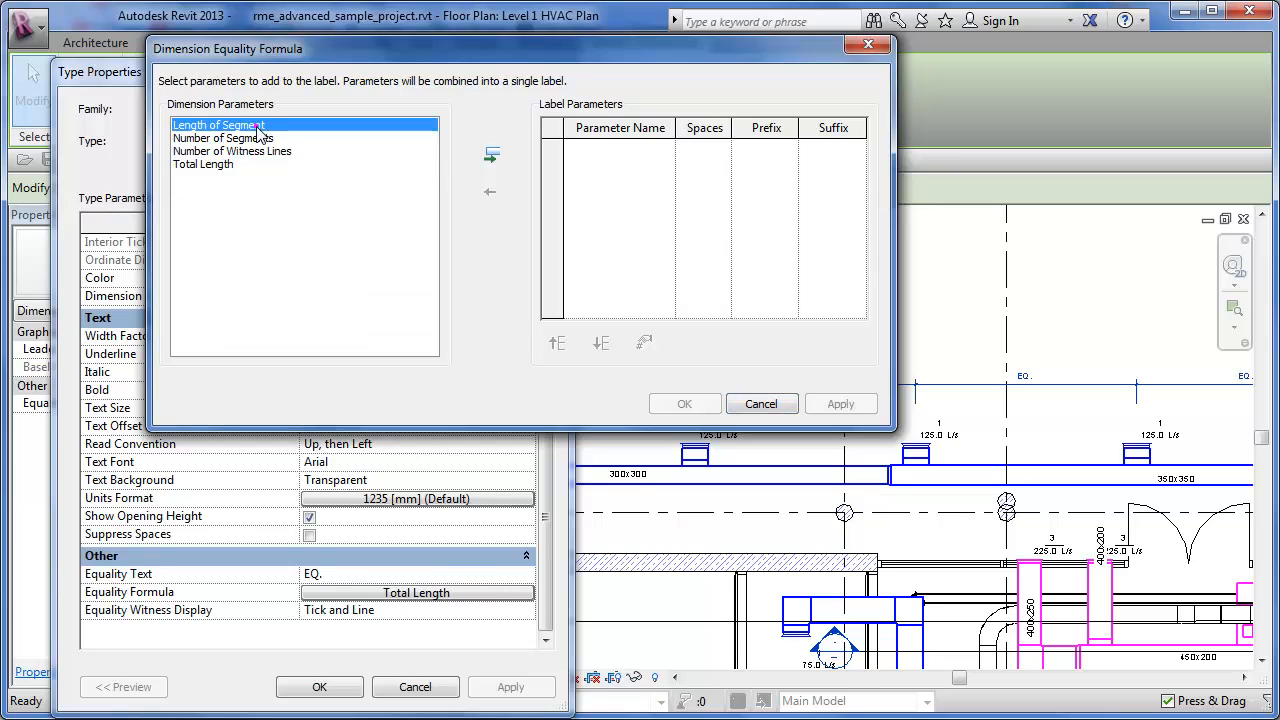
left_click(491, 157)
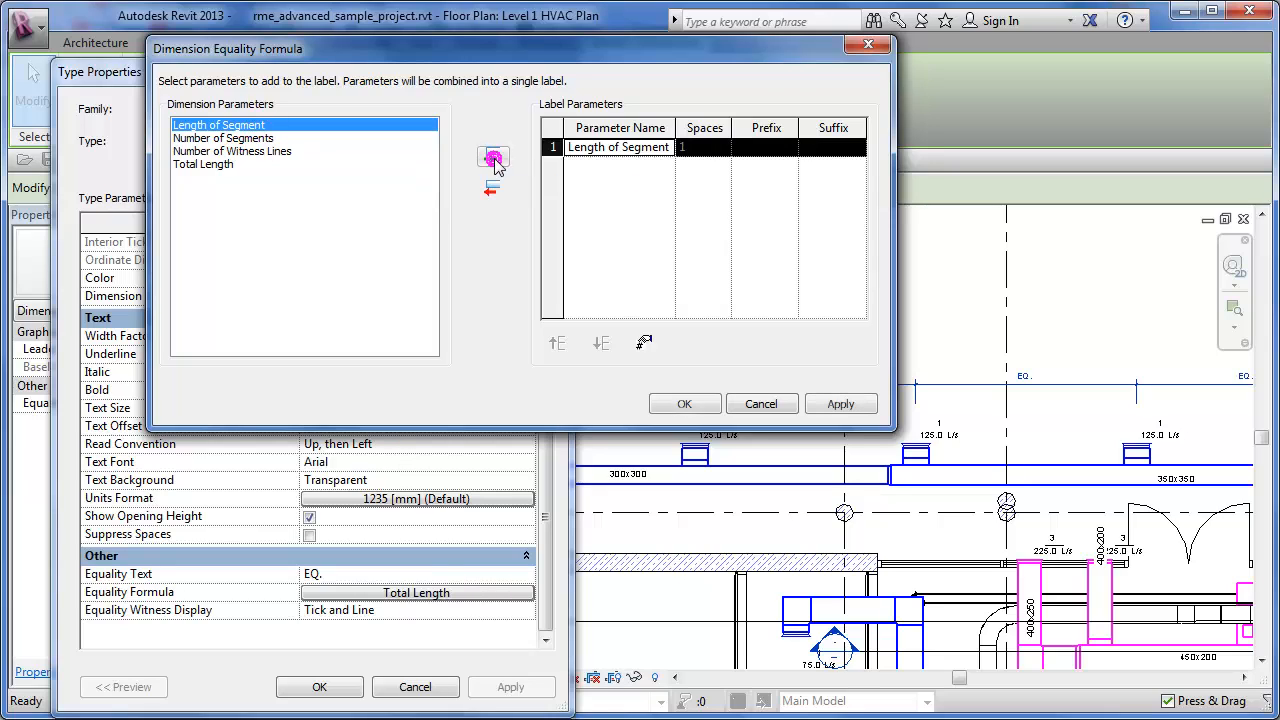
left_click(709, 148)
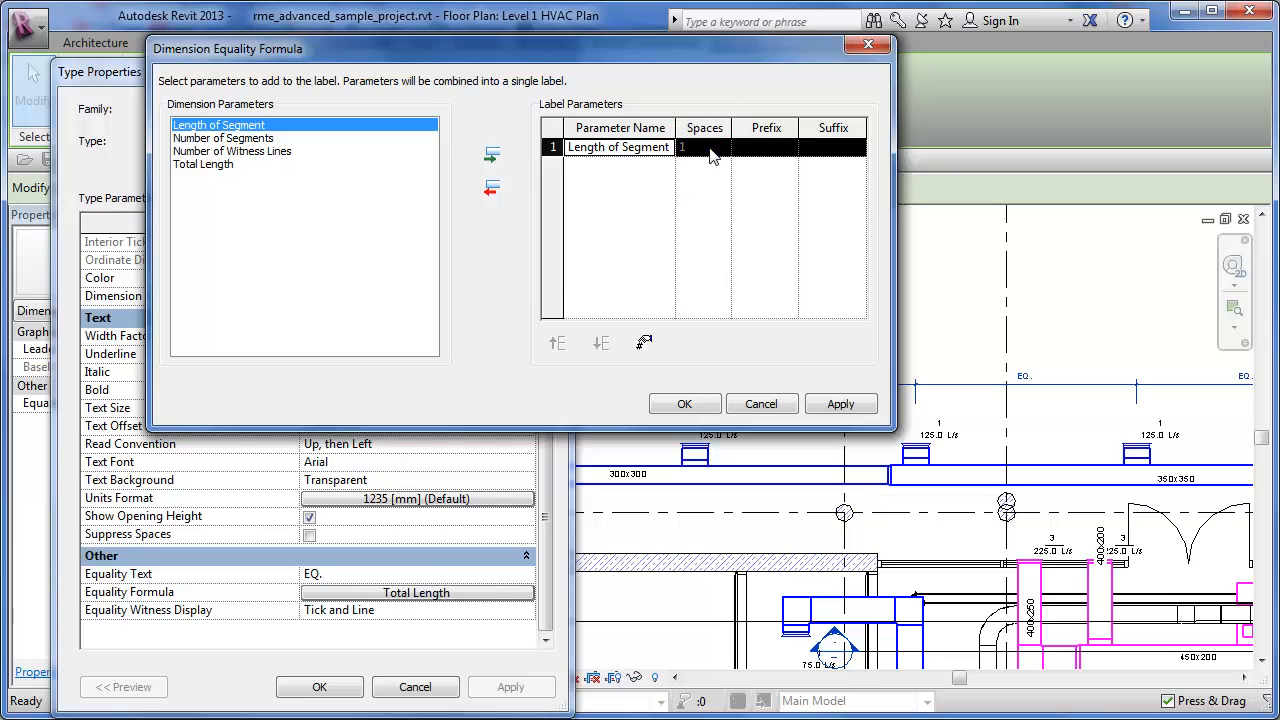
left_click(709, 148)
left_click(820, 148)
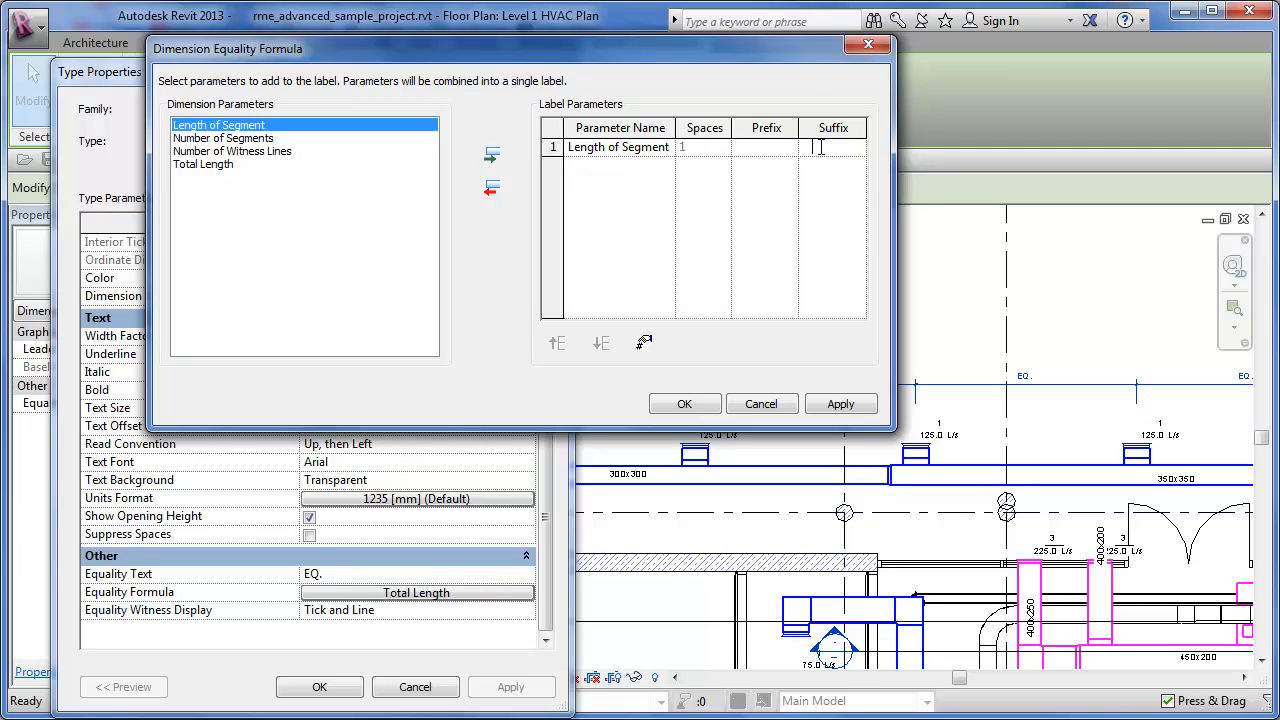
- Add Number of Segments and Number of Witness Lines to the equality formula's label parameters
left_click(239, 139)
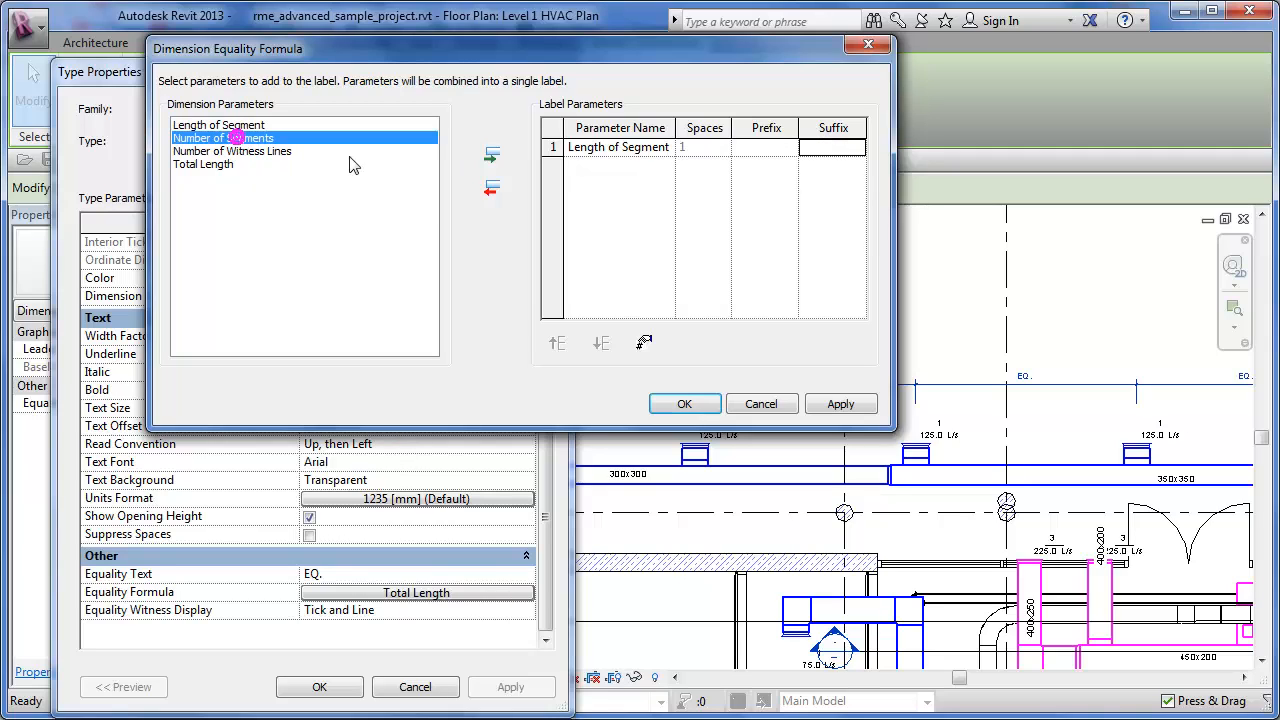
left_click(491, 155)
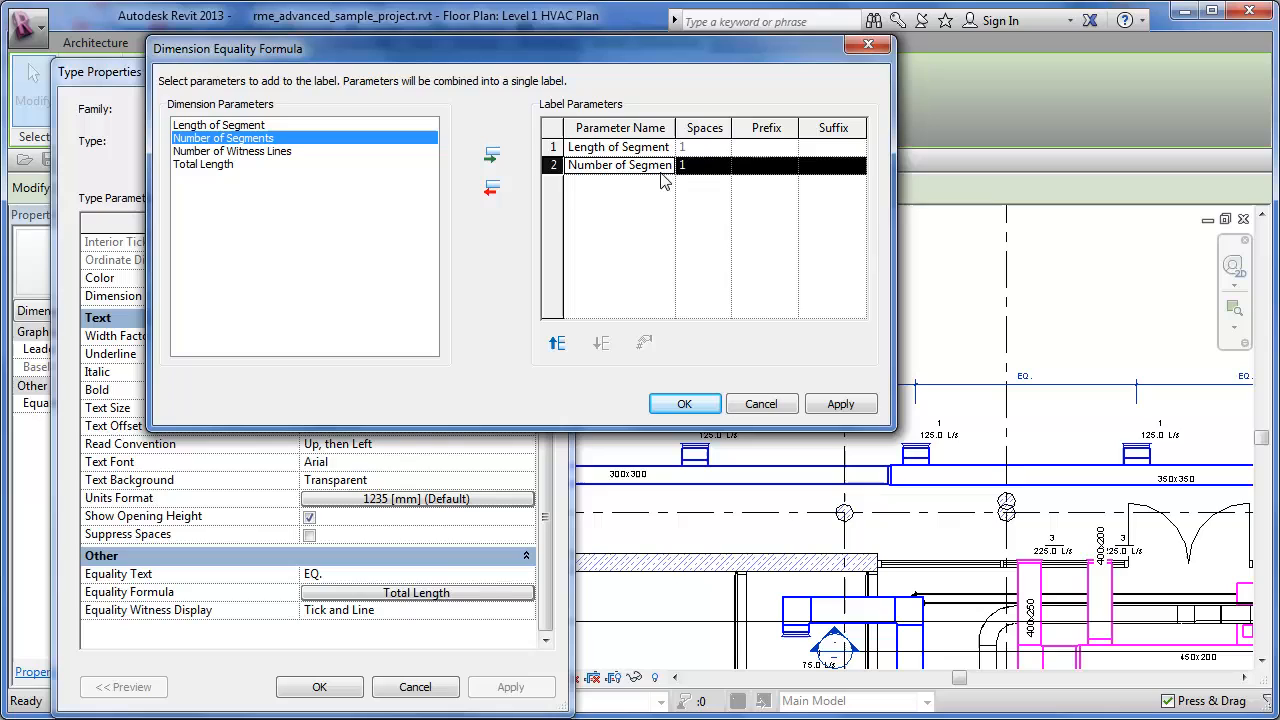
left_click(838, 166)
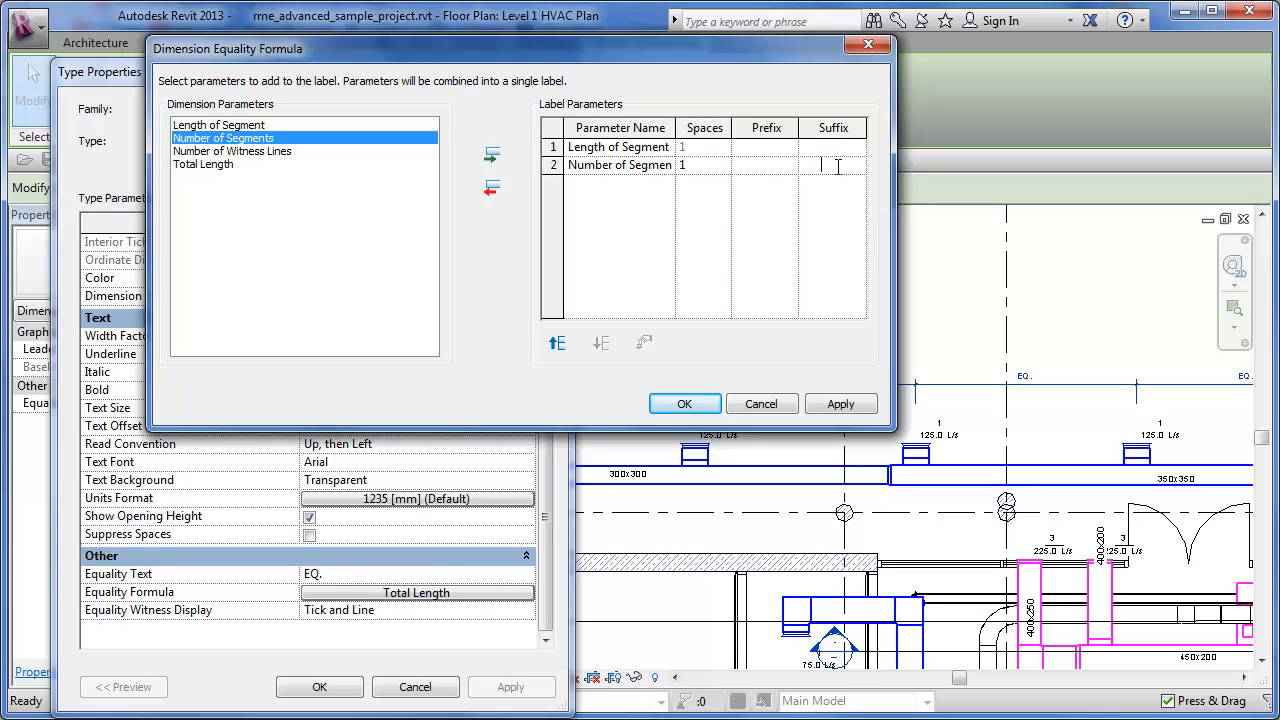
left_click(250, 151)
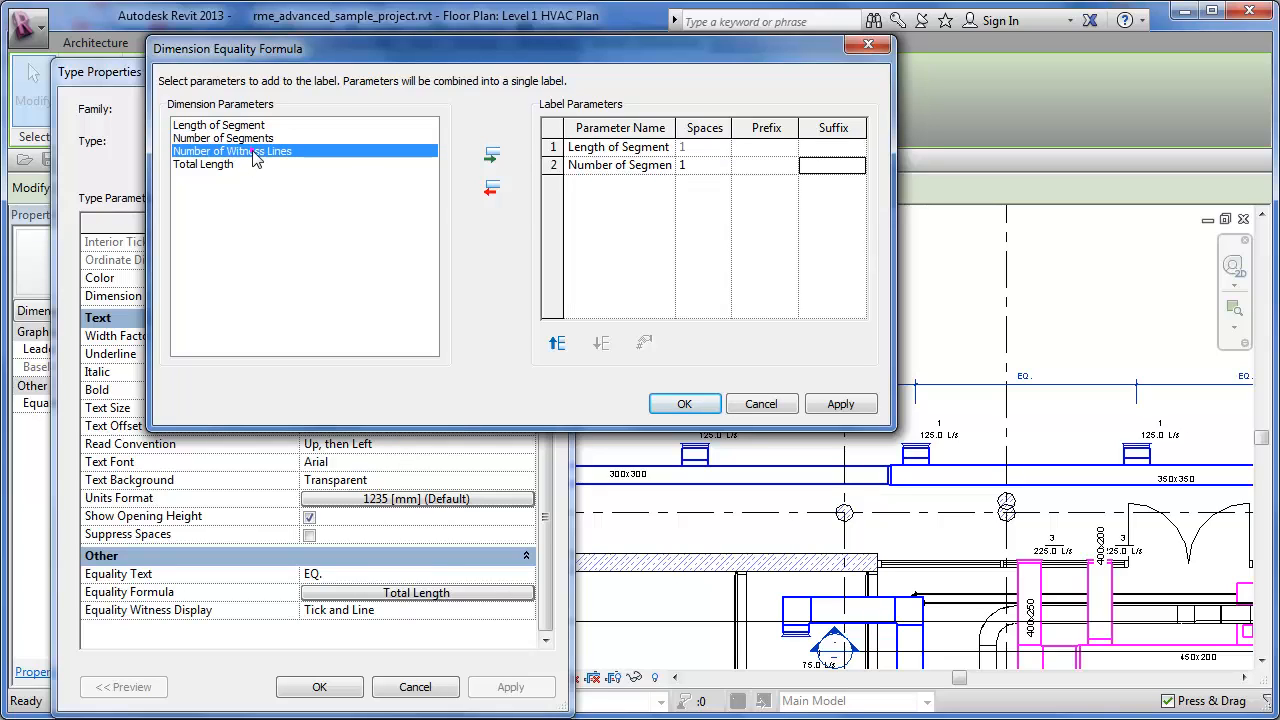
left_click(492, 157)
left_click(821, 187)
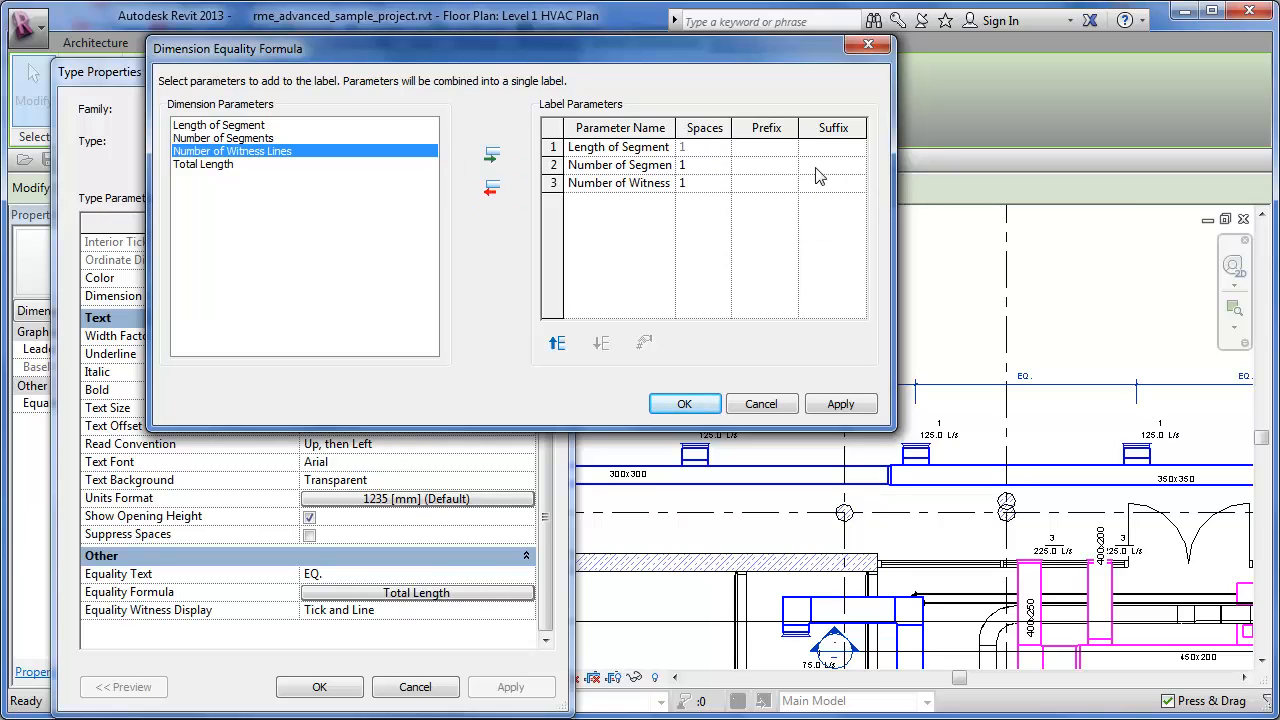
- Add Total Length as the fourth label parameter, widen the Parameter Name column, and apply the formula to the dimension type
left_click(203, 164)
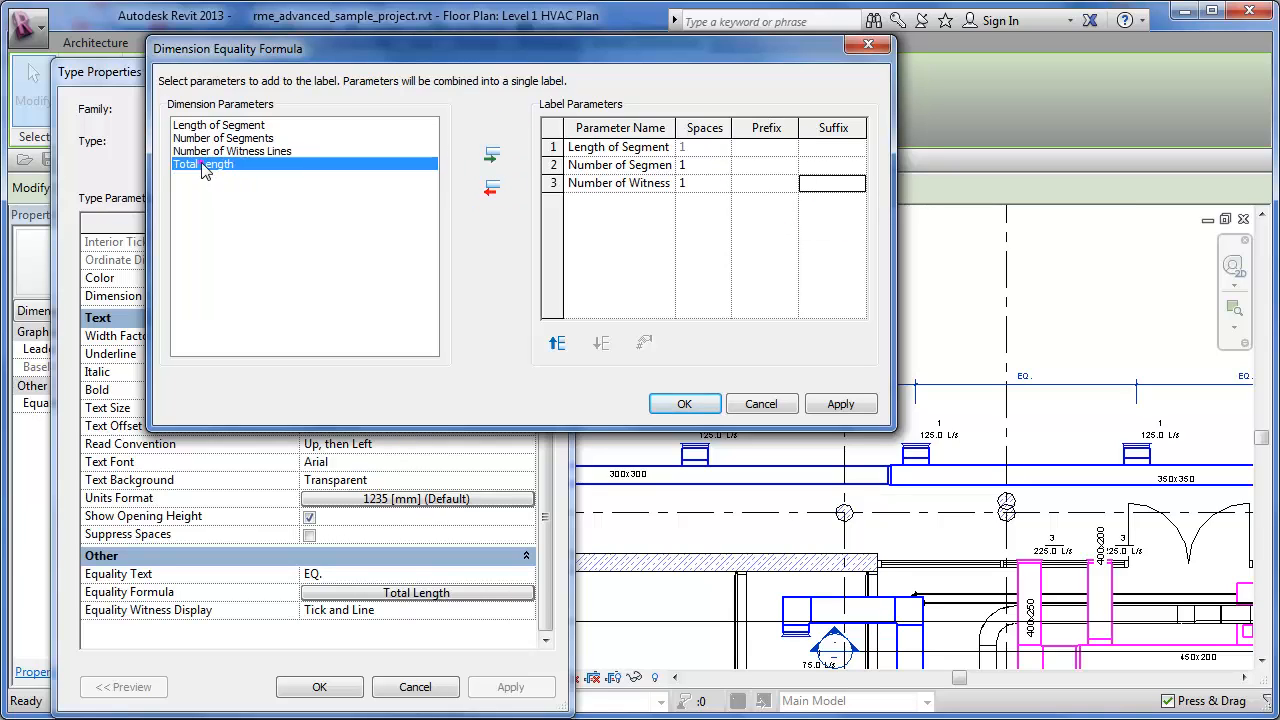
left_click(494, 158)
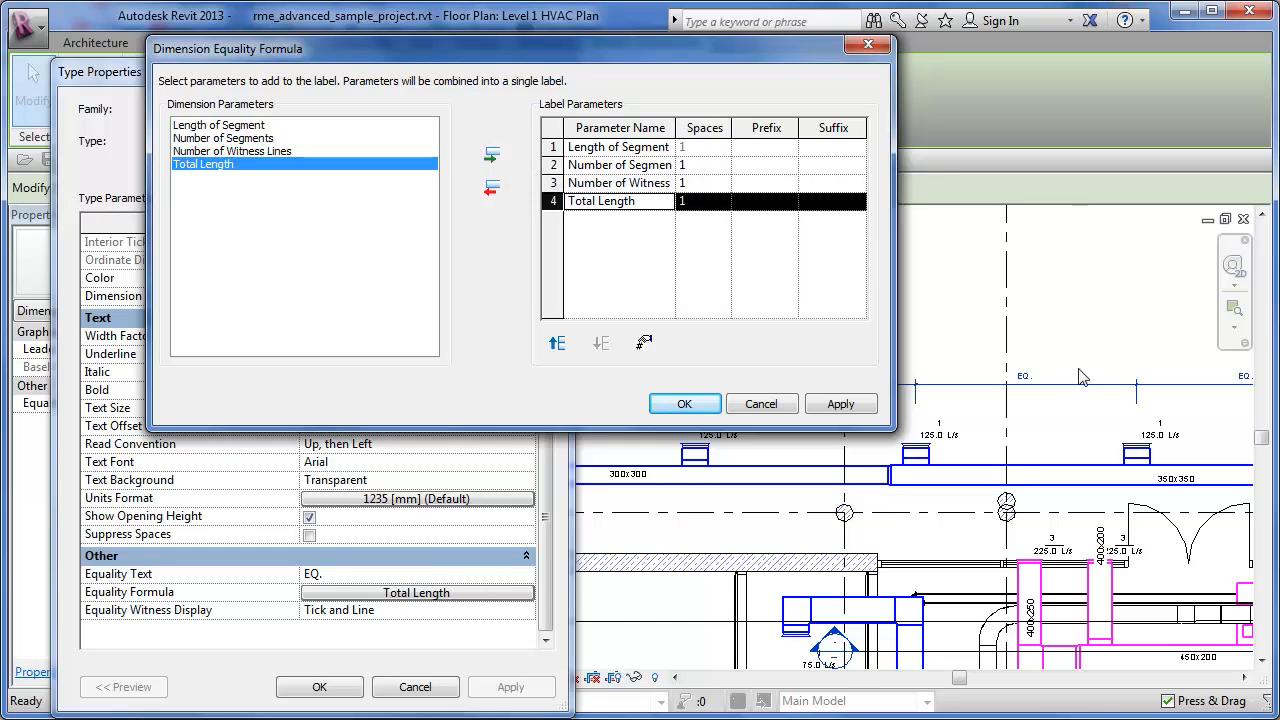
left_click_drag(675, 128, 684, 128)
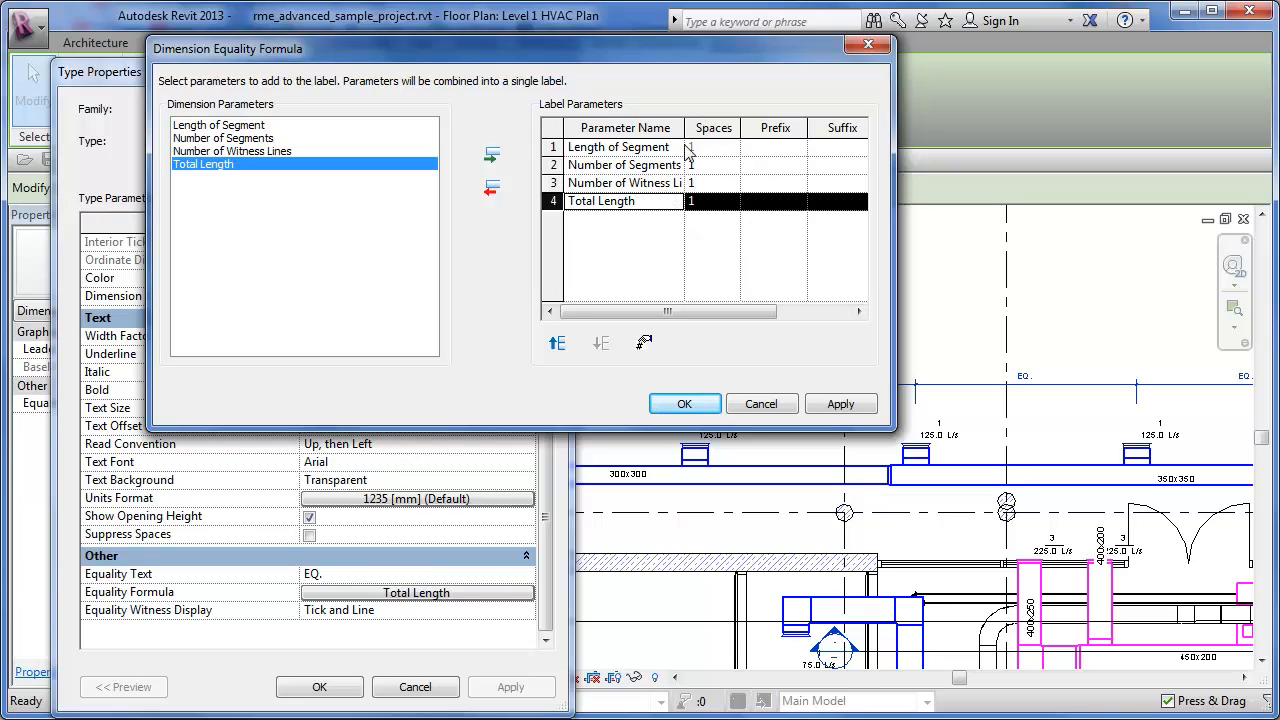
left_click_drag(684, 128, 707, 127)
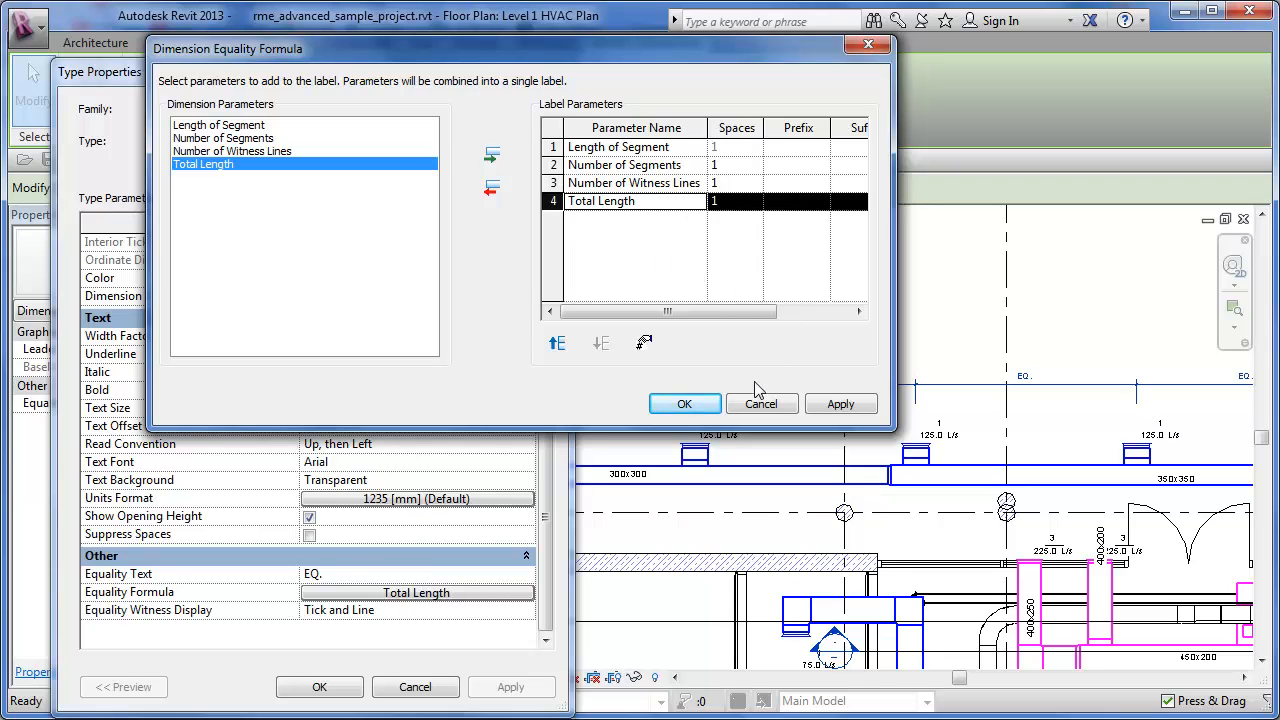
left_click(686, 404)
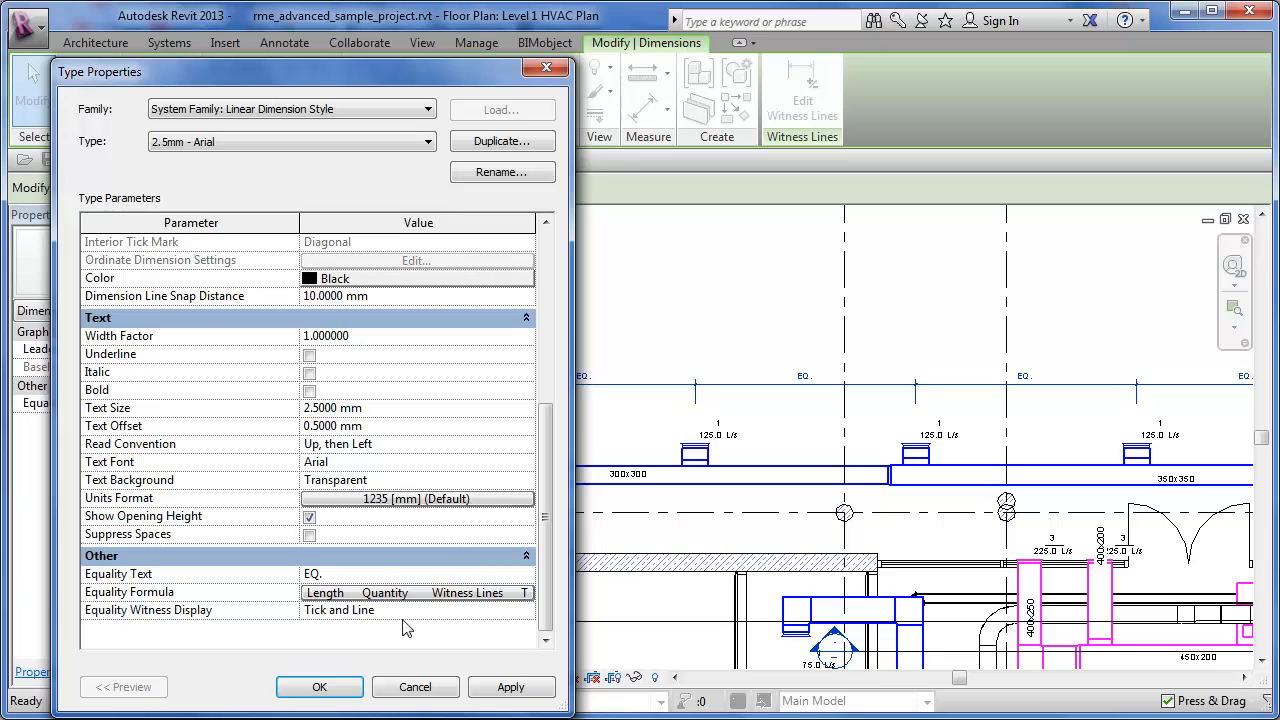
left_click(320, 690)
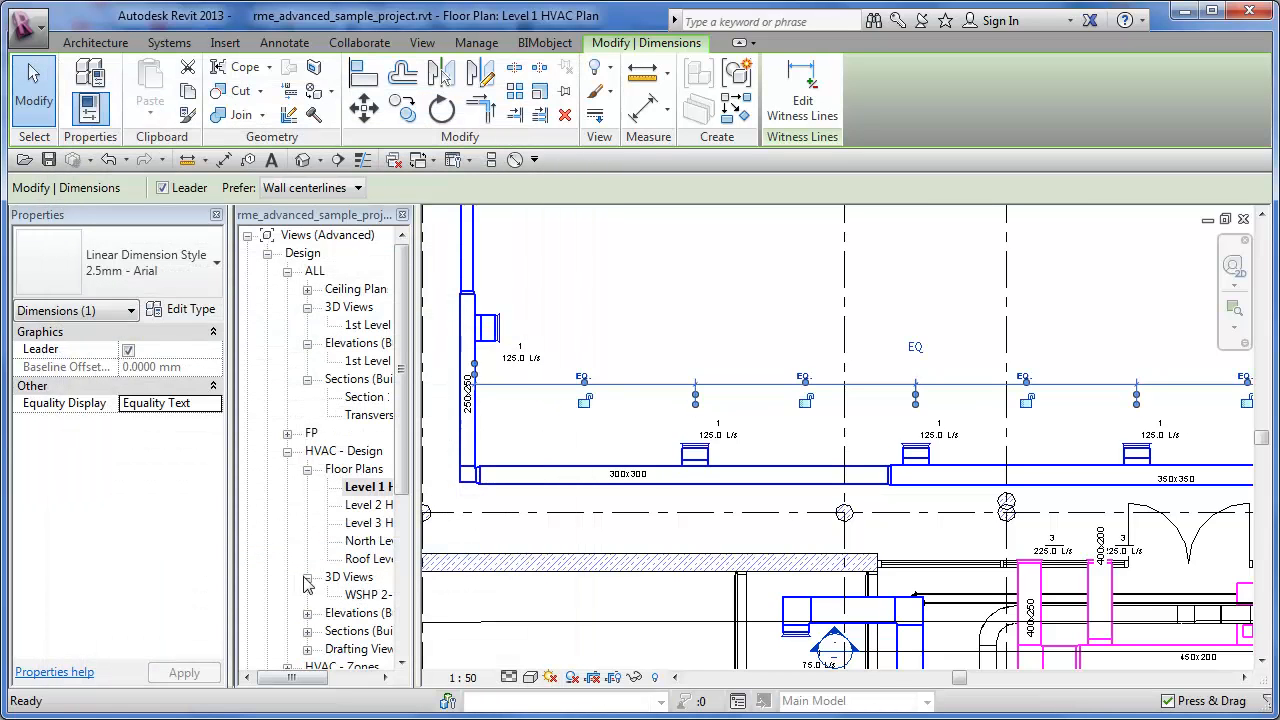
- Set the diffuser dimension string's Equality Display to Equality Formula and examine the combined label up close
left_click(216, 405)
left_click(216, 405)
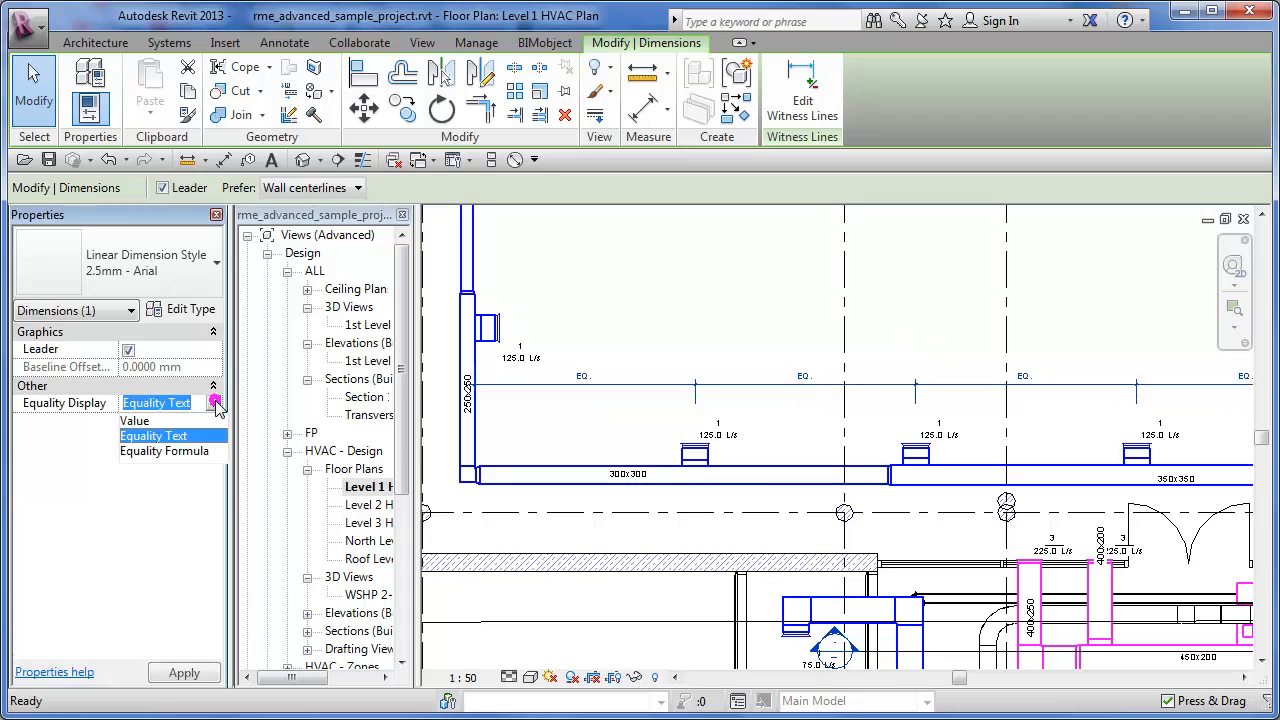
left_click(170, 453)
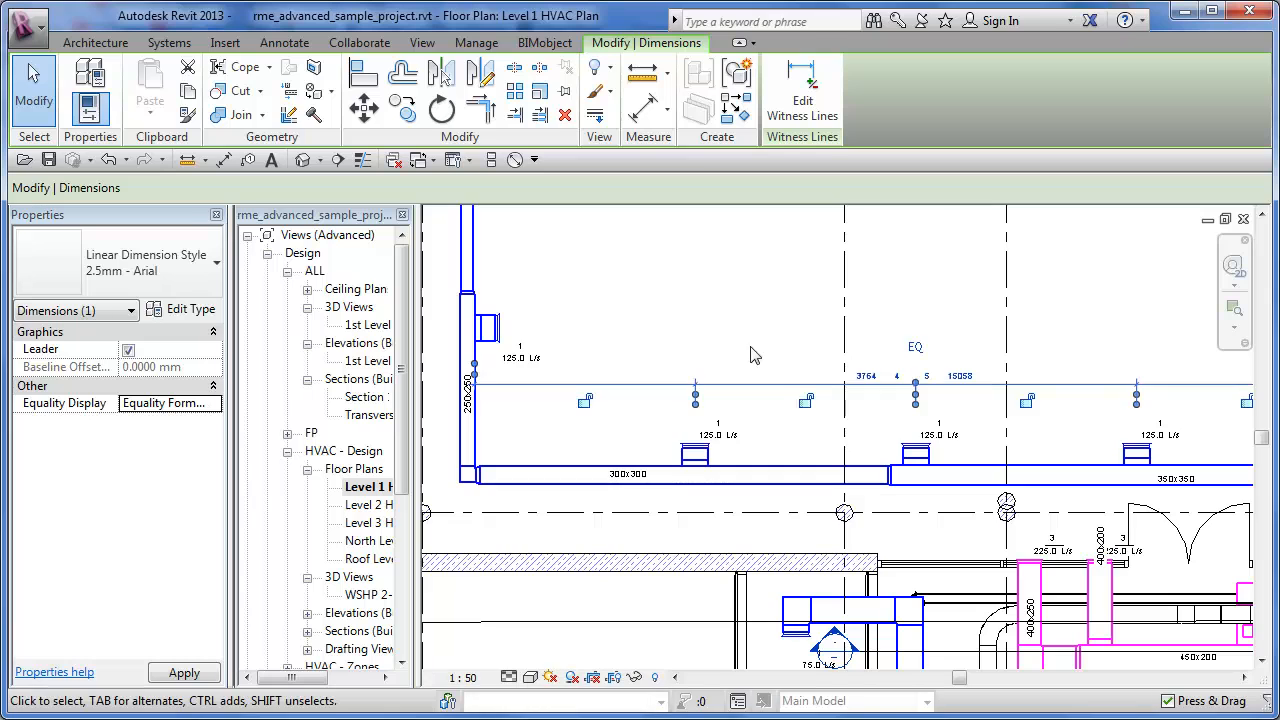
left_click(1045, 328)
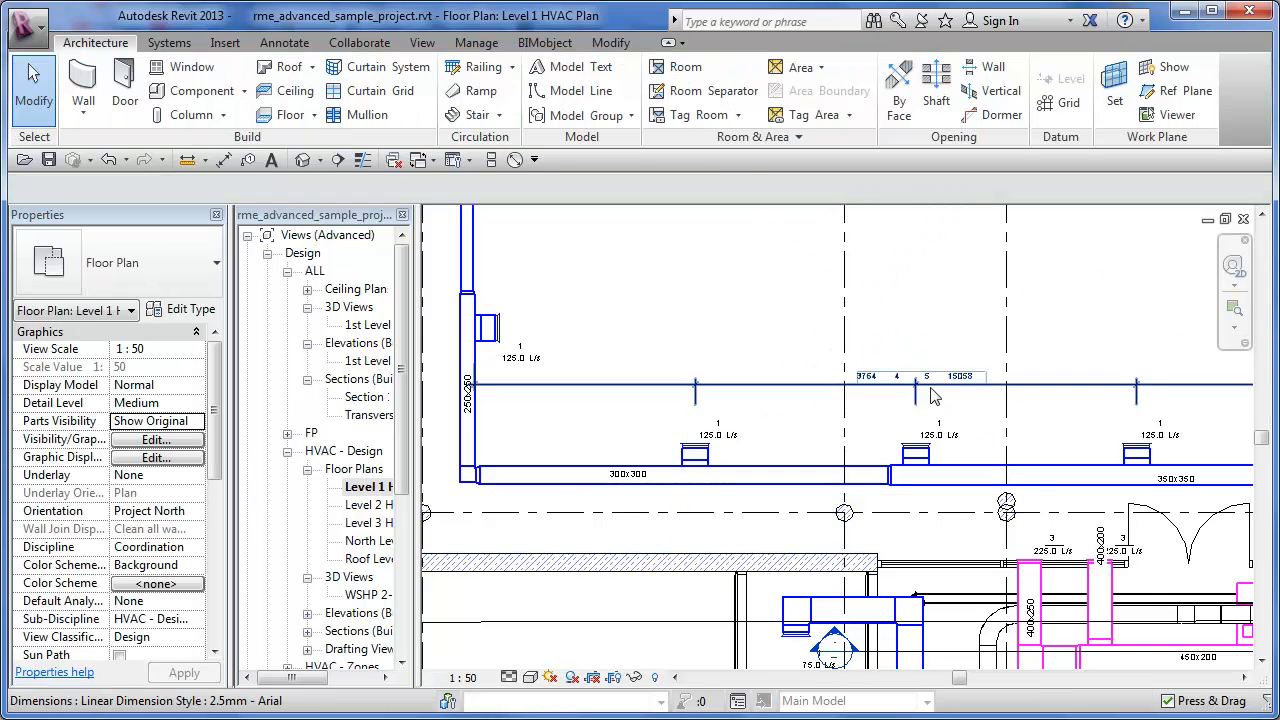
scroll(930, 396, "up", 3)
scroll(930, 396, "up", 1)
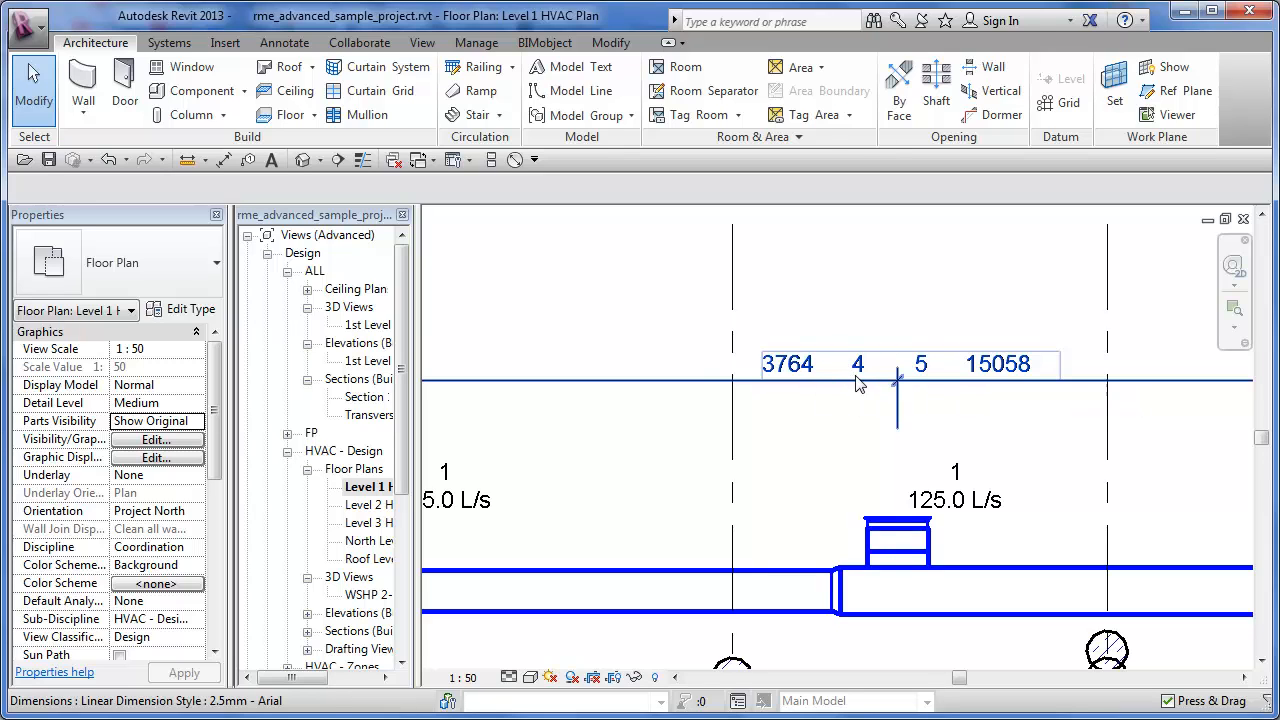
- Reopen the Equality Formula of the diffuser string's dimension type and remove all four label parameters
scroll(854, 399, "down", 1)
middle_click_drag(854, 399, 964, 382)
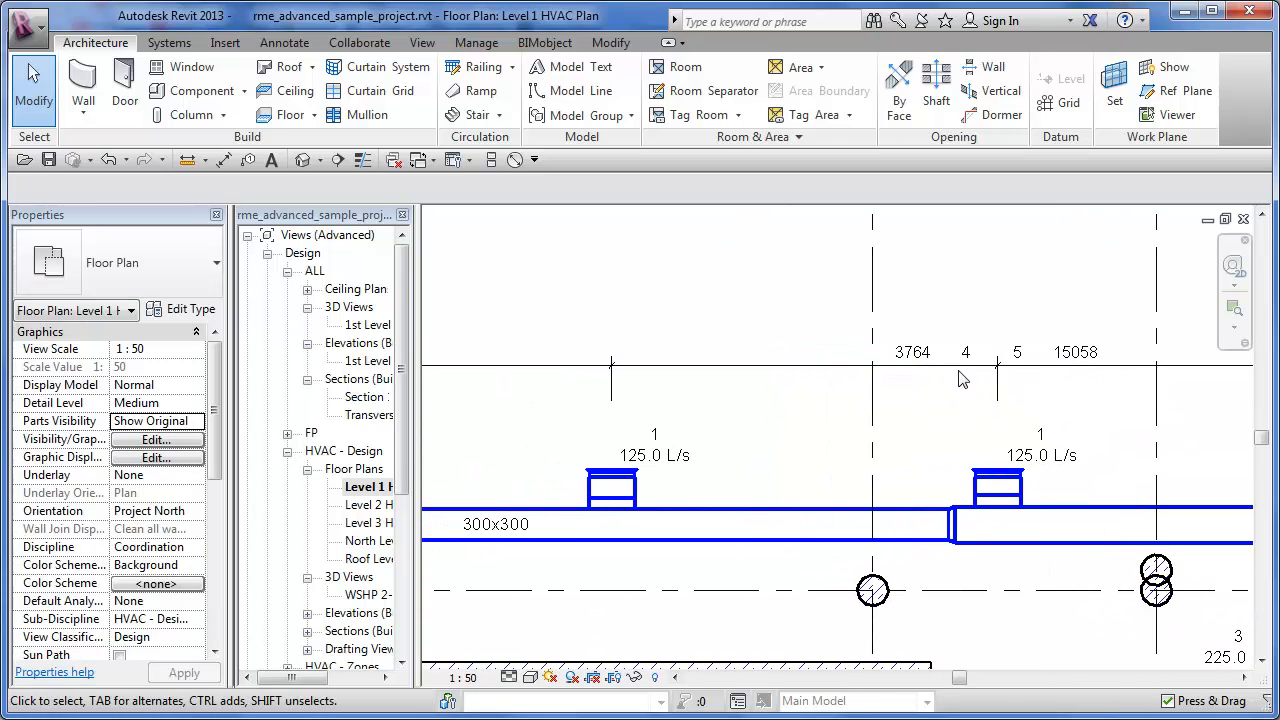
left_click(960, 378)
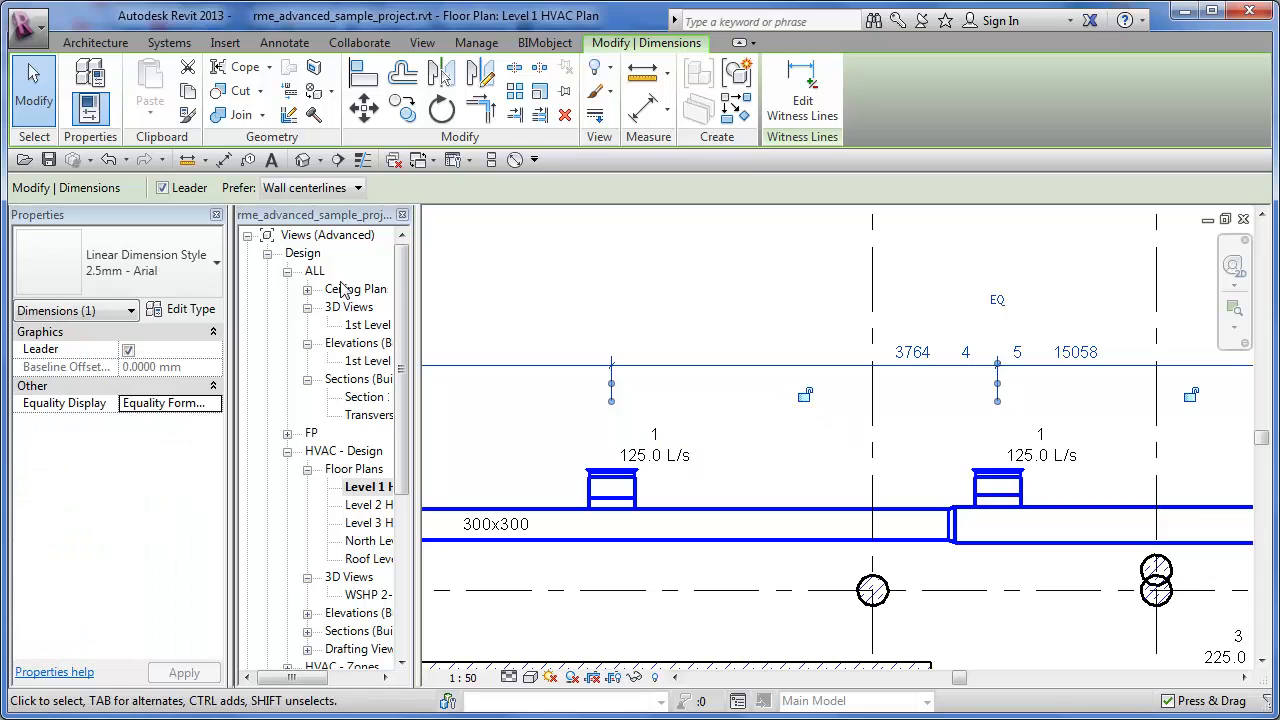
left_click(191, 310)
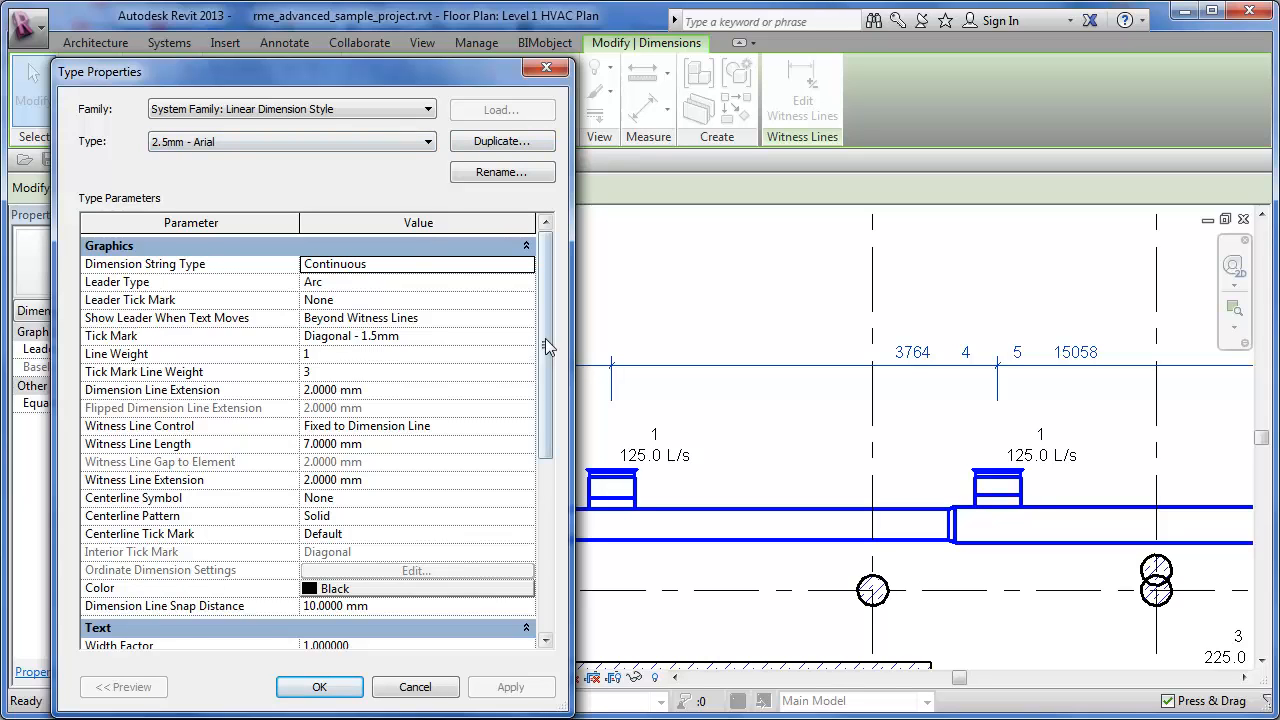
scroll(545, 338, "down", 6)
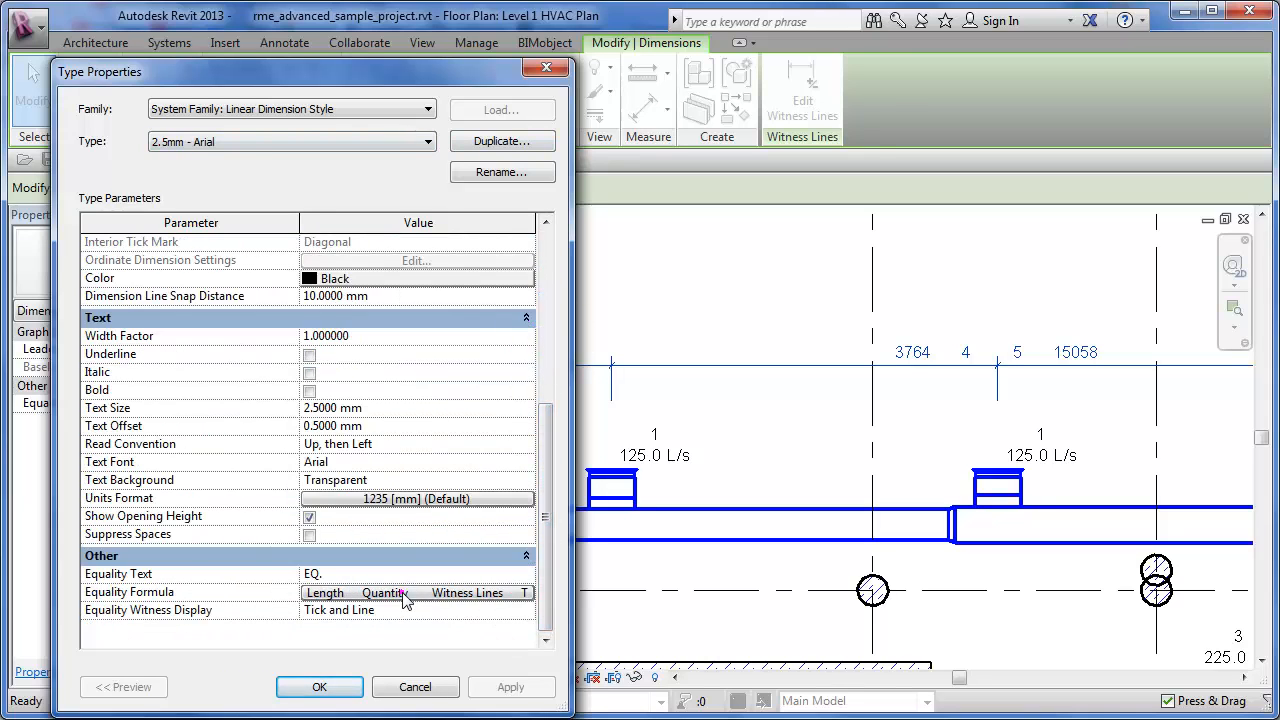
left_click(400, 594)
left_click(552, 201)
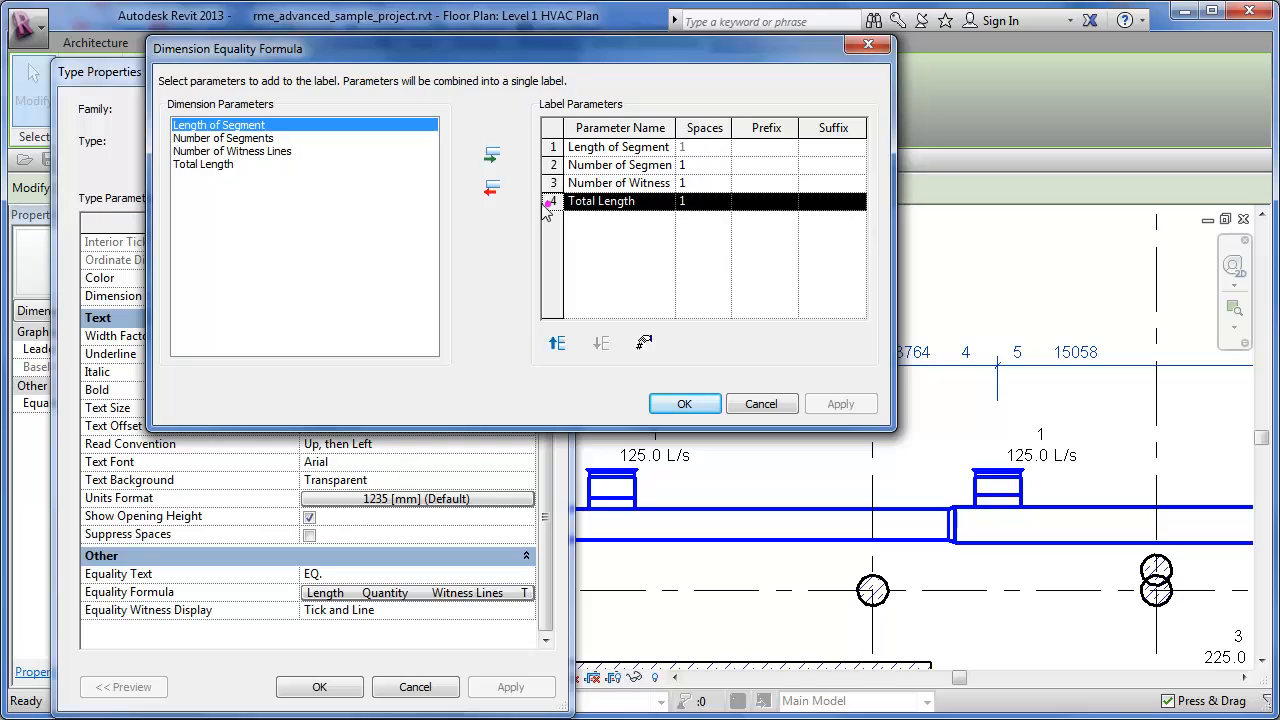
left_click(492, 190)
left_click(492, 190)
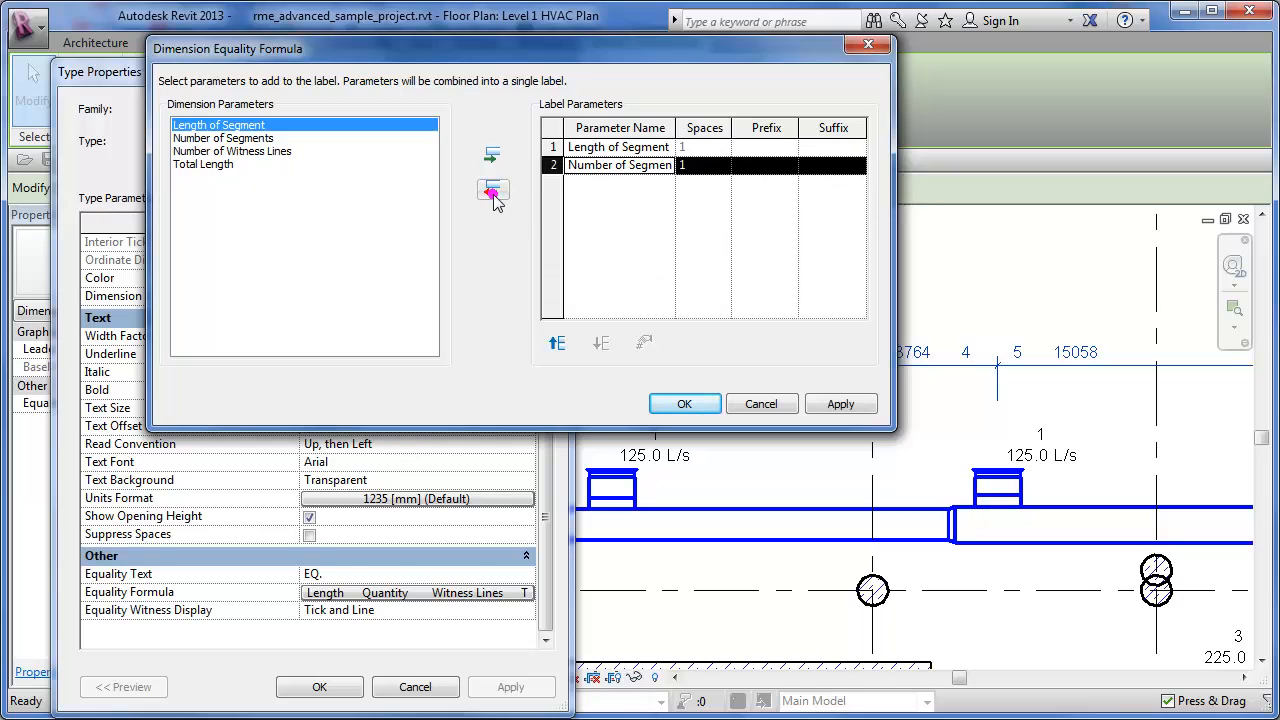
left_click(492, 190)
left_click(492, 190)
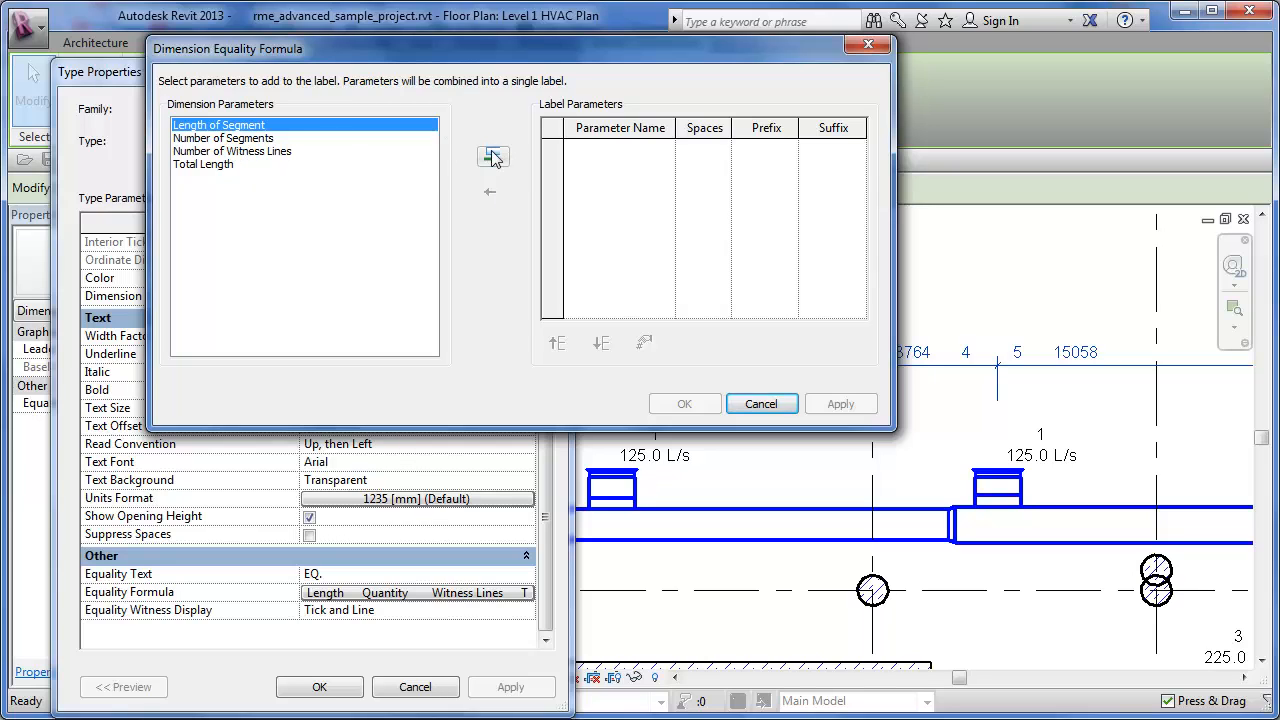
- Add Length of Segment and Number of Segments to the label parameters, and remove Length of Segment again, making Number of Segments the first parameter
left_click(491, 154)
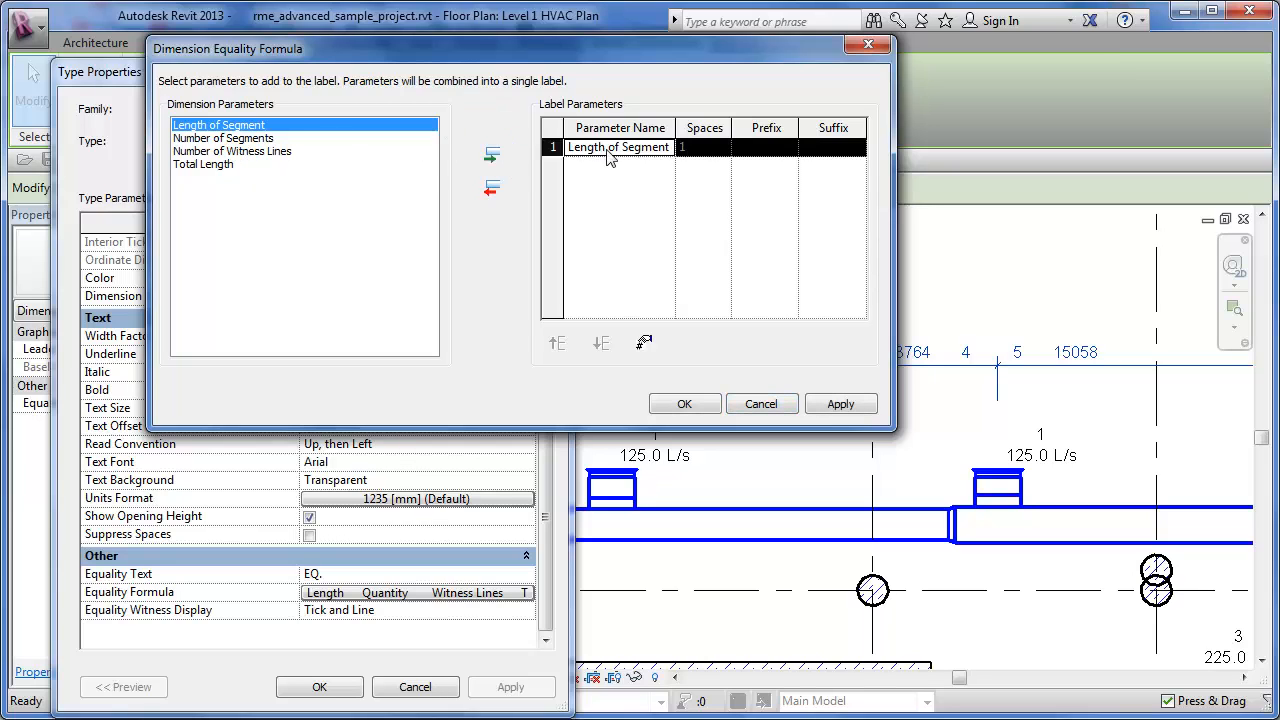
left_click(845, 148)
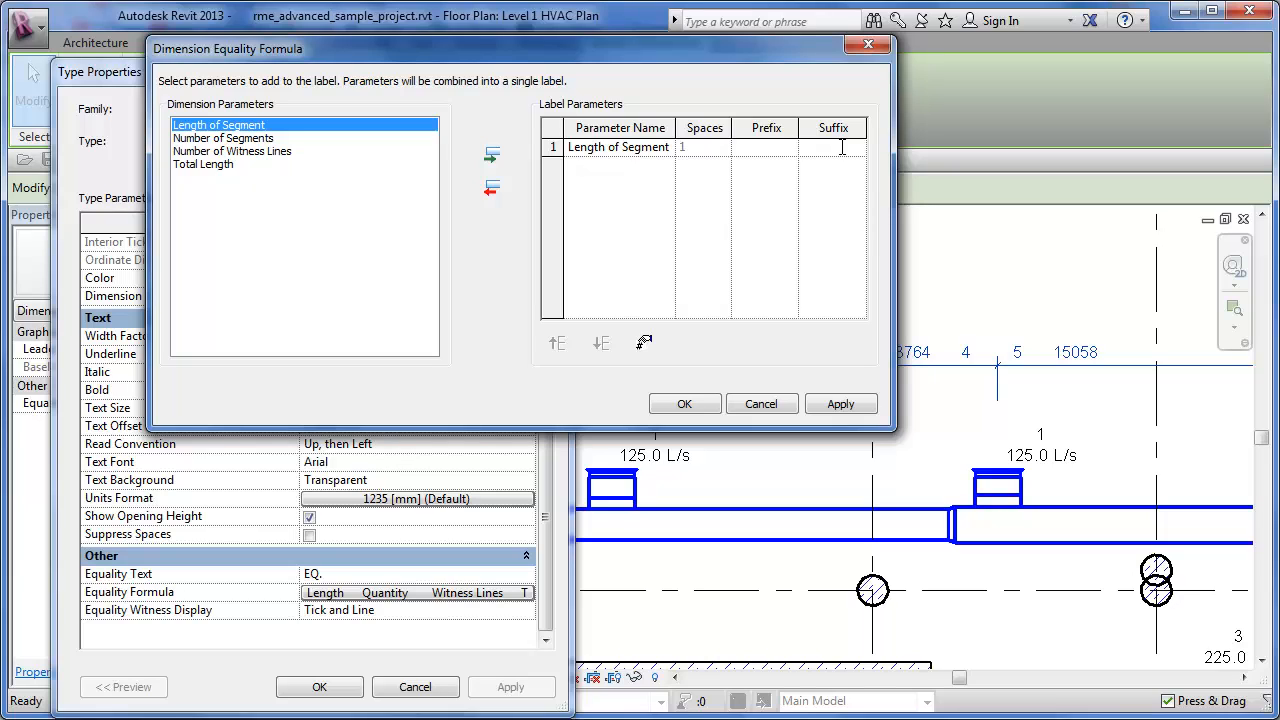
left_click(250, 138)
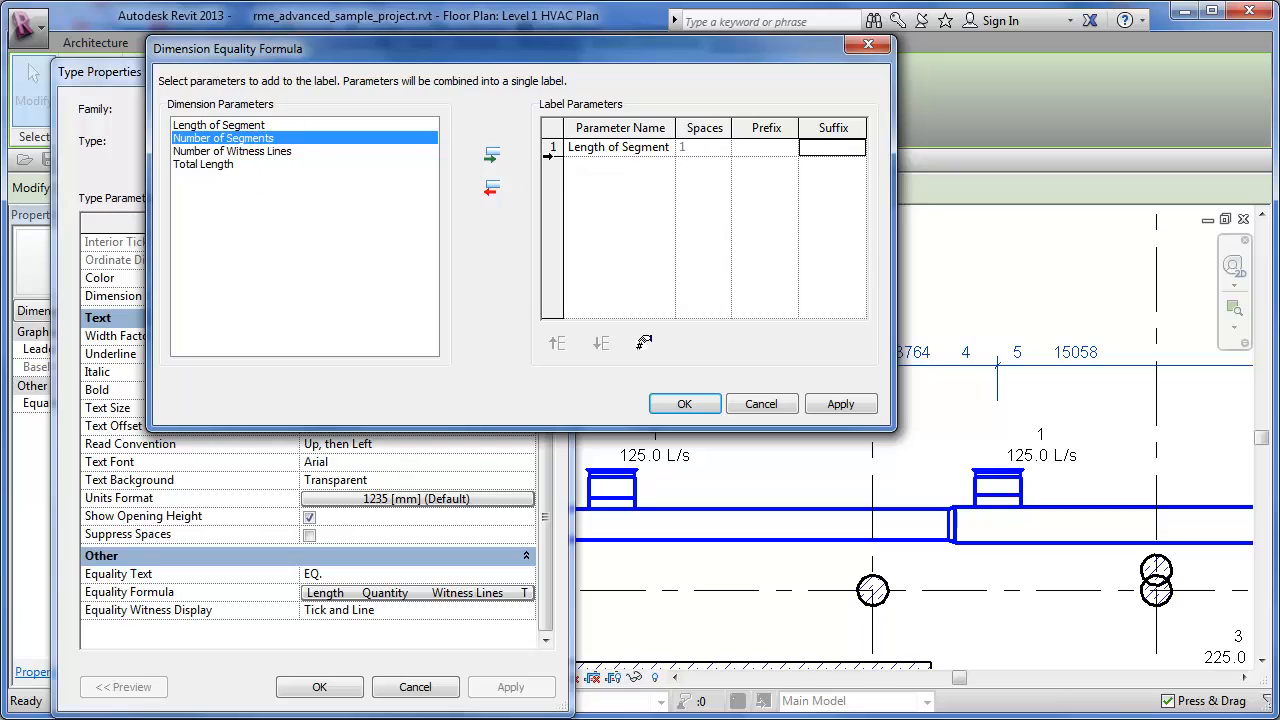
left_click(553, 147)
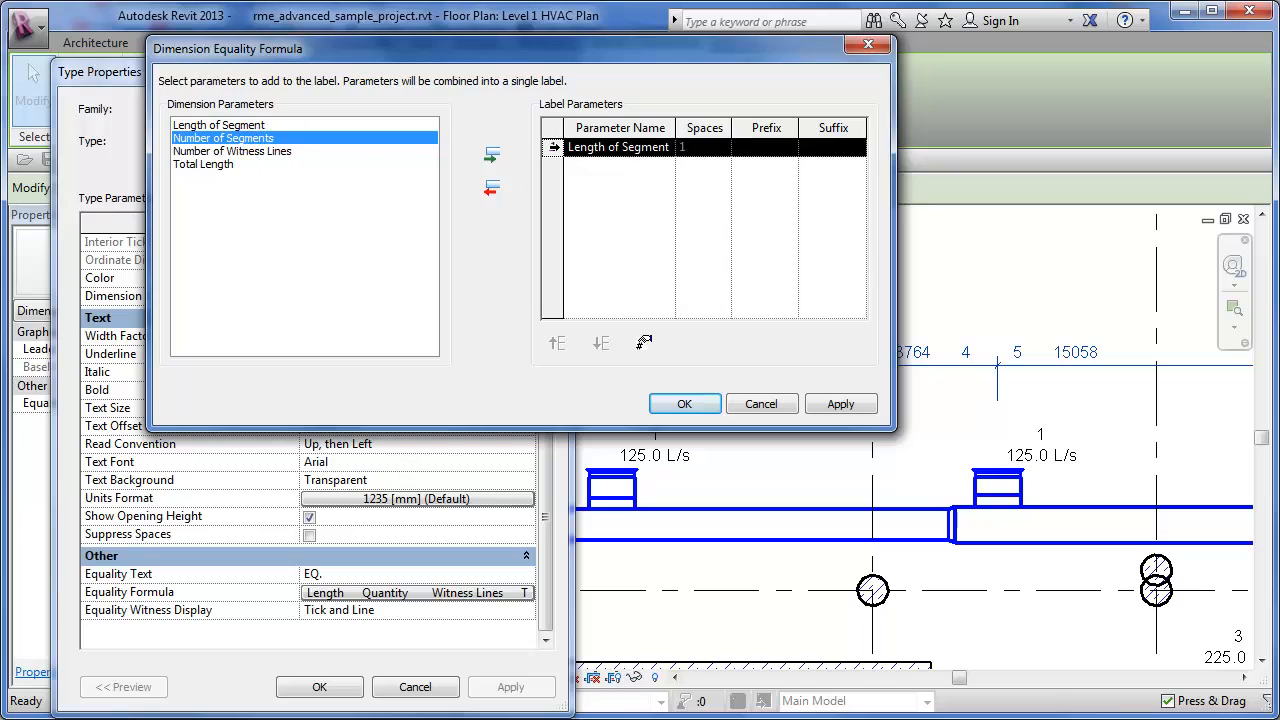
left_click(494, 157)
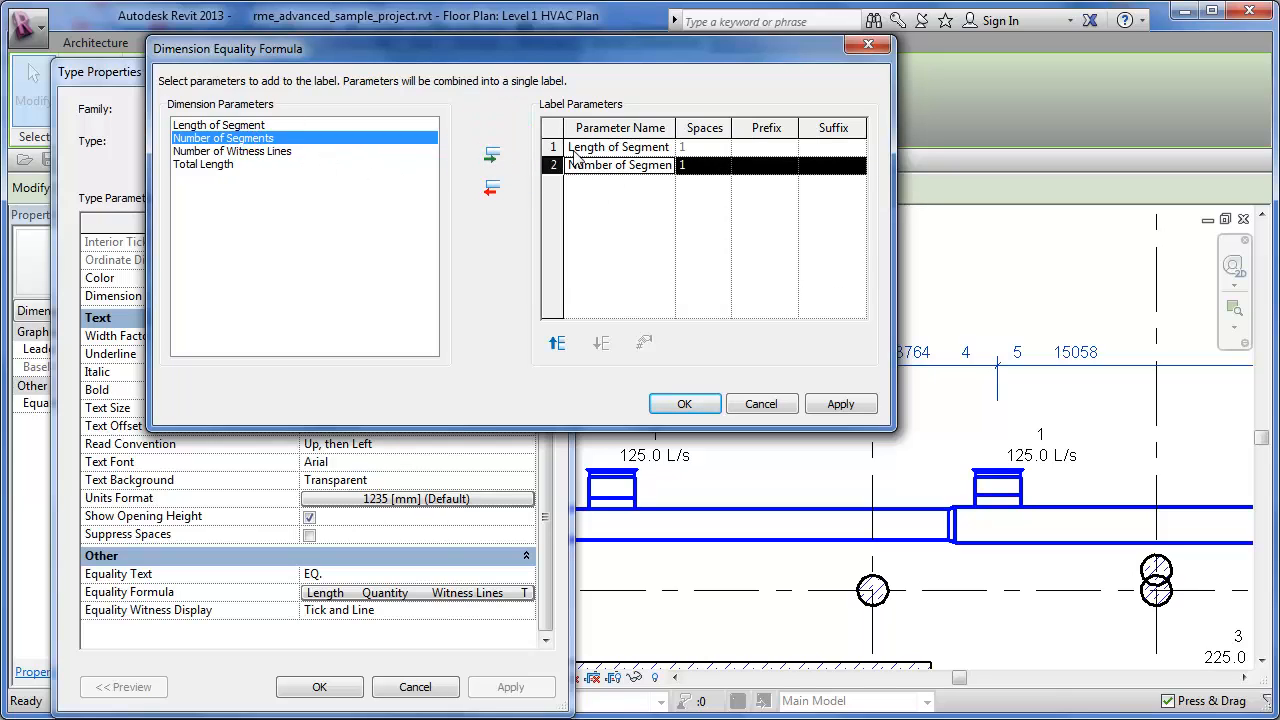
left_click(558, 146)
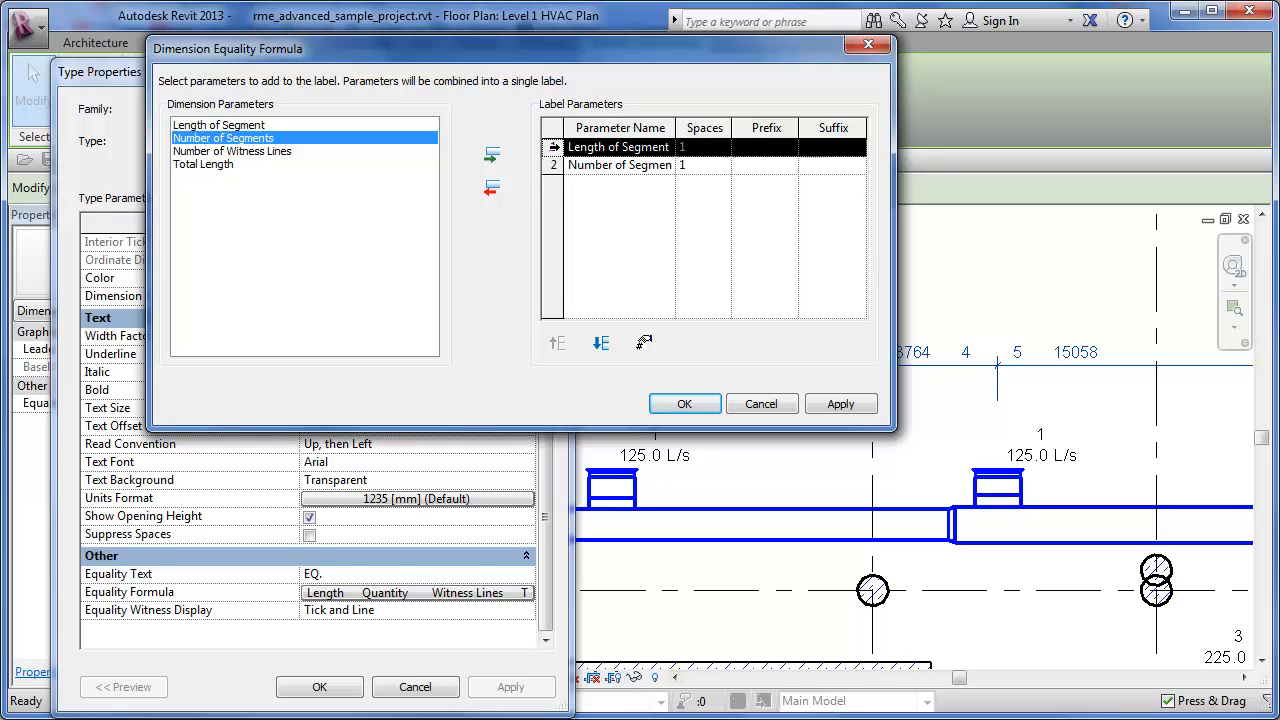
left_click(491, 187)
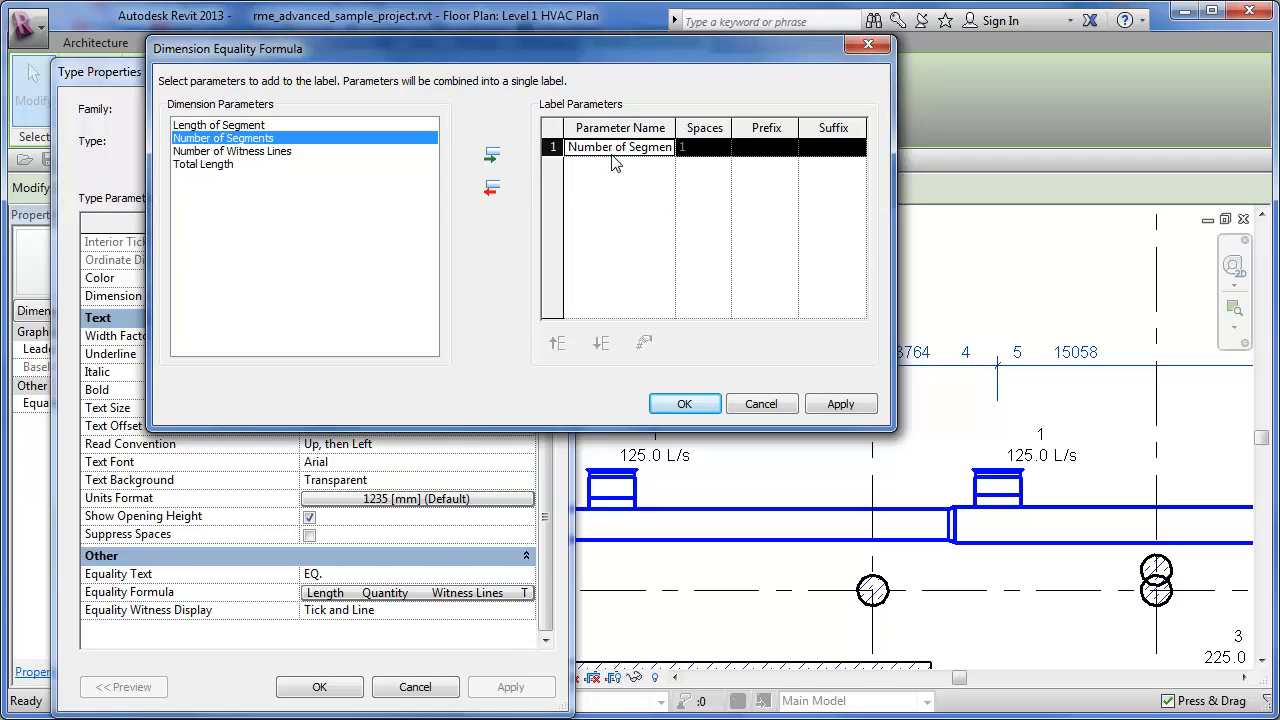
- Give Number of Segments the suffix @, add Length of Segment as the second label parameter, and apply the formula to the dimension type
left_click(826, 143)
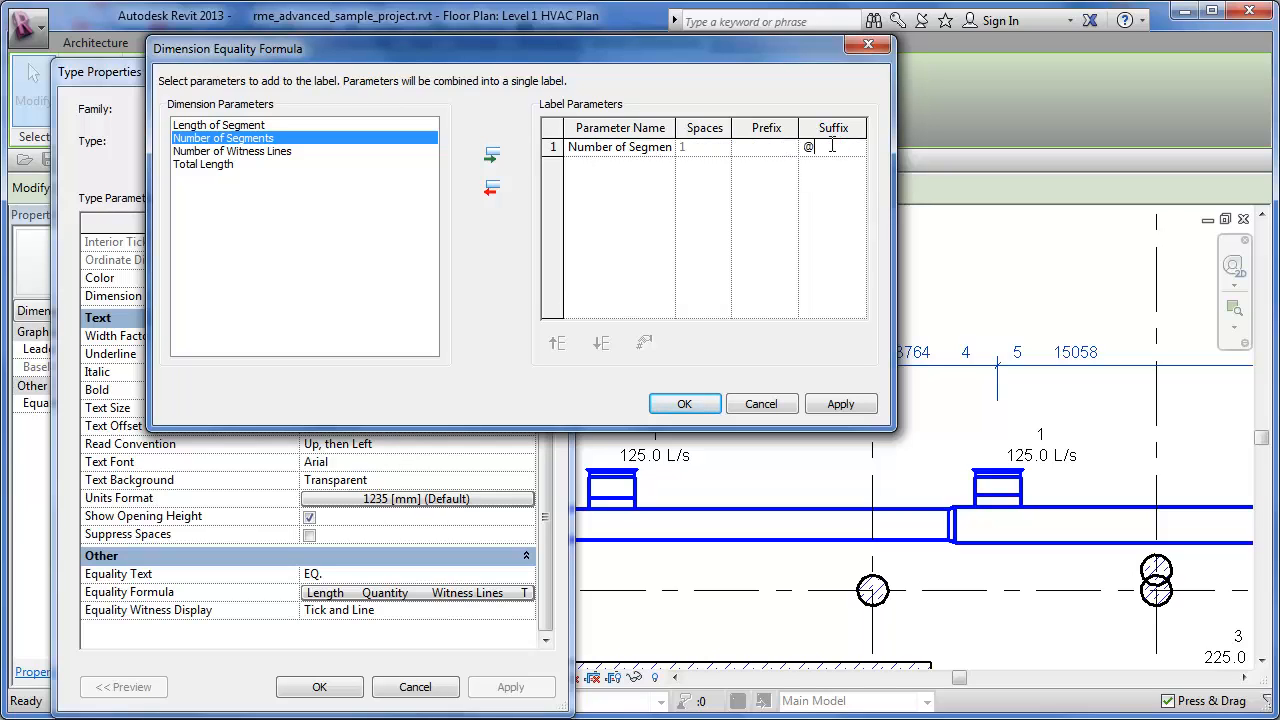
left_click(258, 125)
left_click(491, 158)
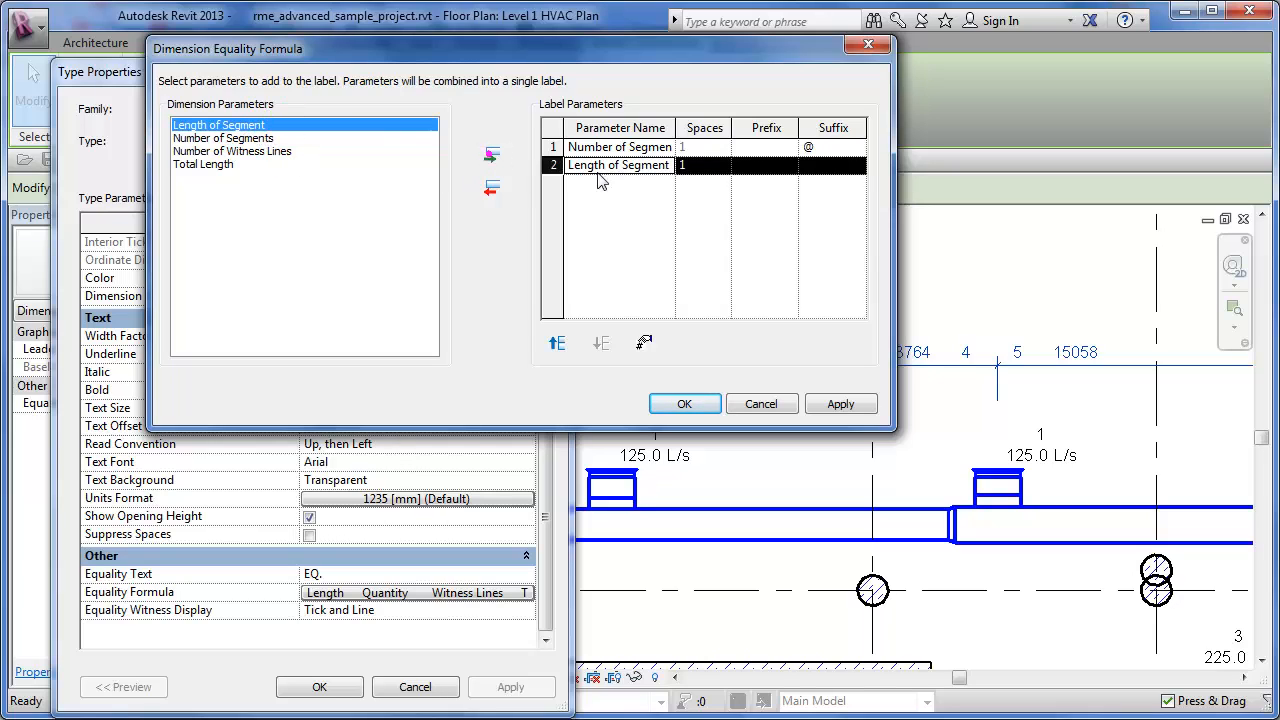
left_click(668, 402)
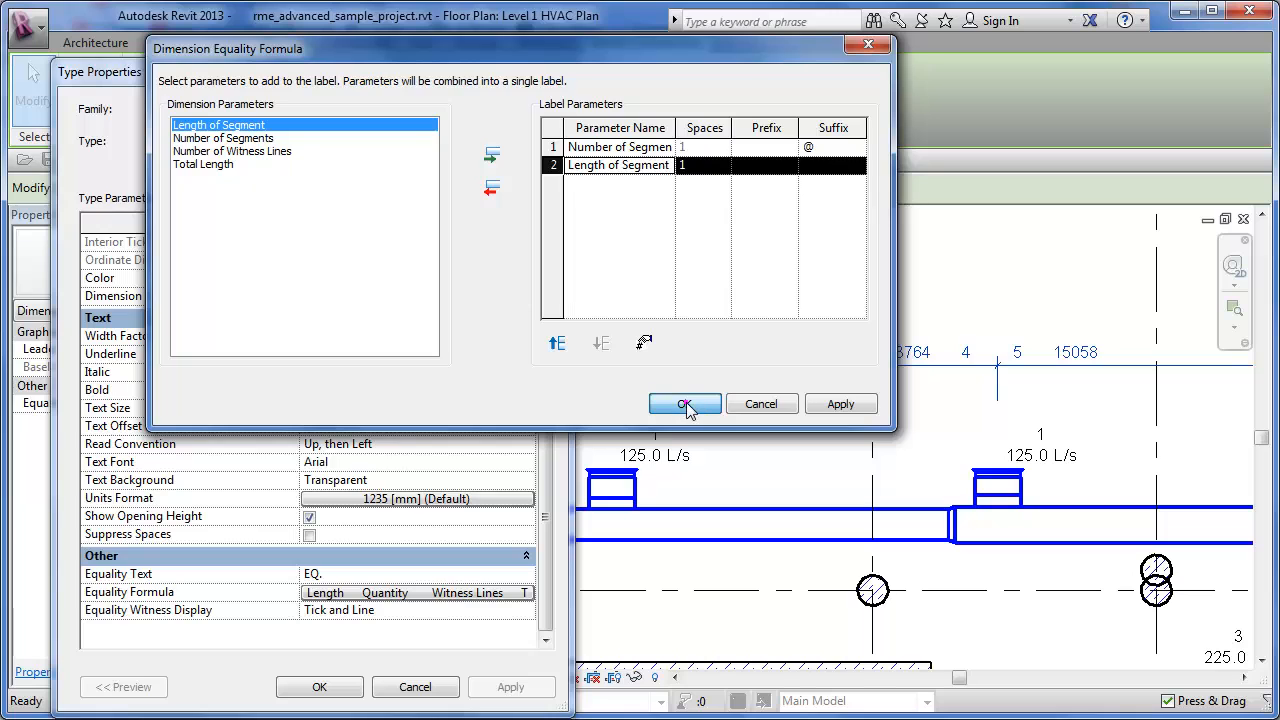
left_click(340, 686)
left_click(1097, 306)
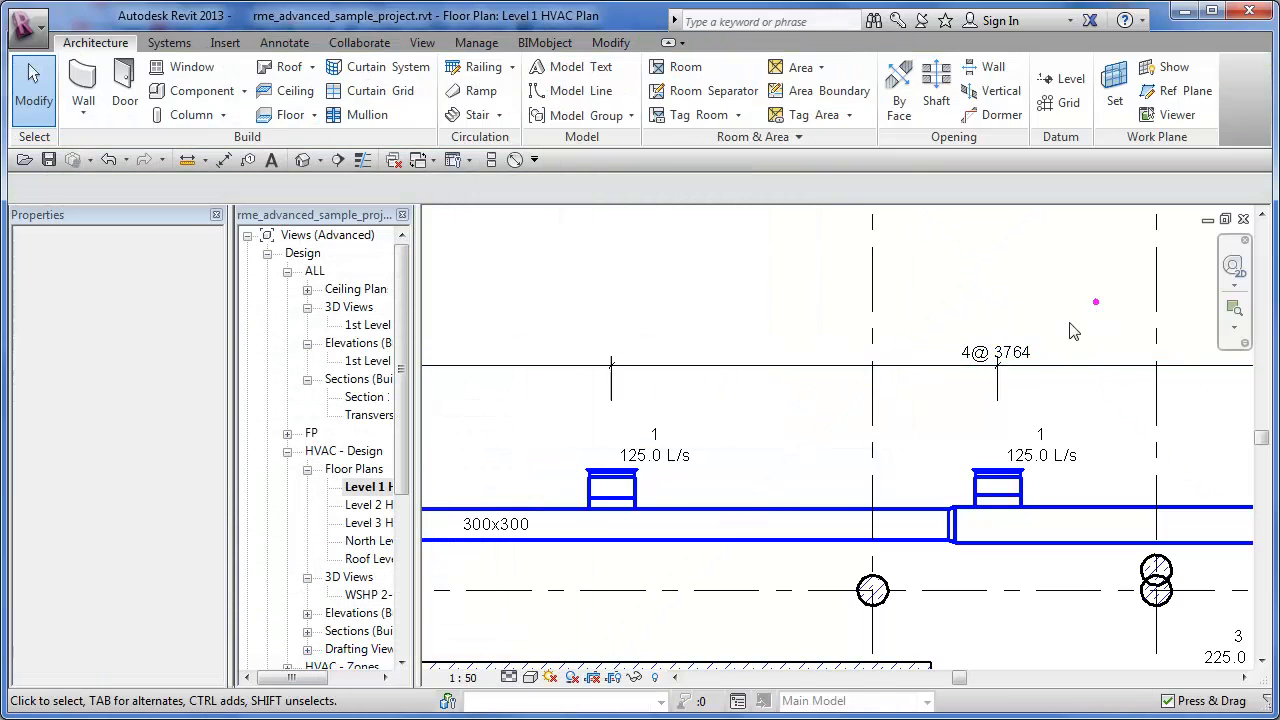
scroll(1060, 345, "up", 2)
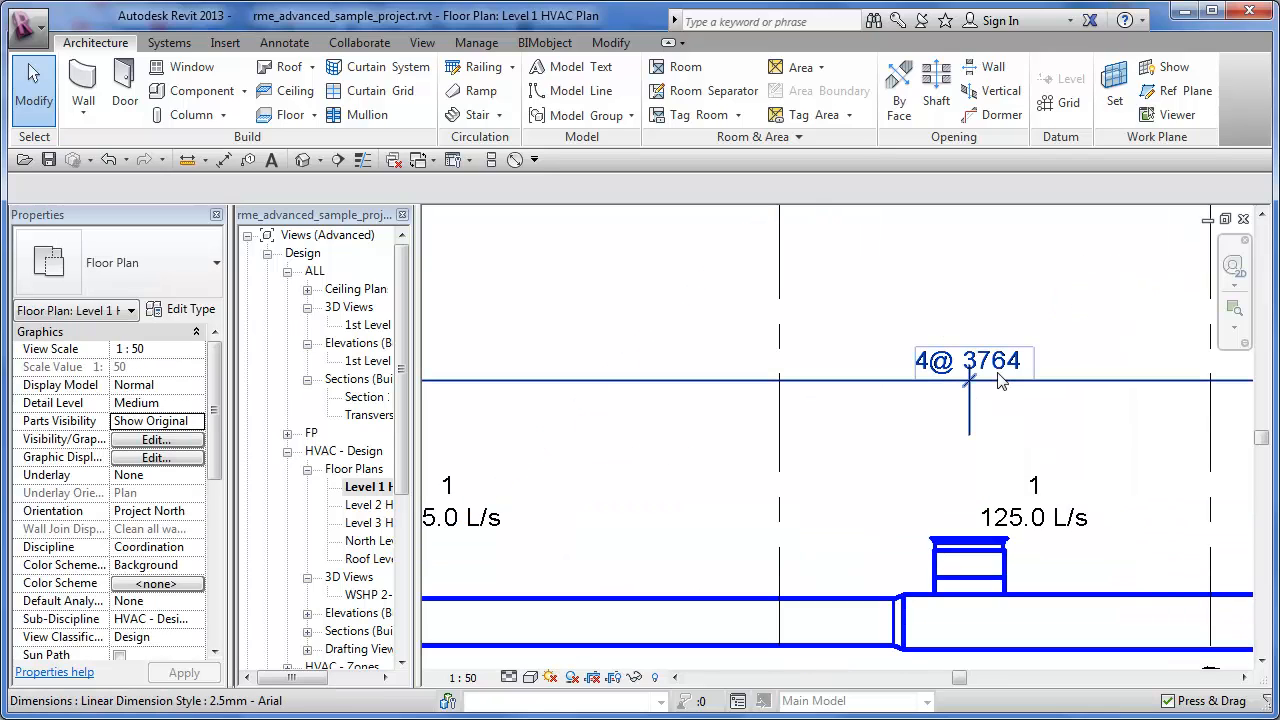
scroll(1000, 380, "down", 2)
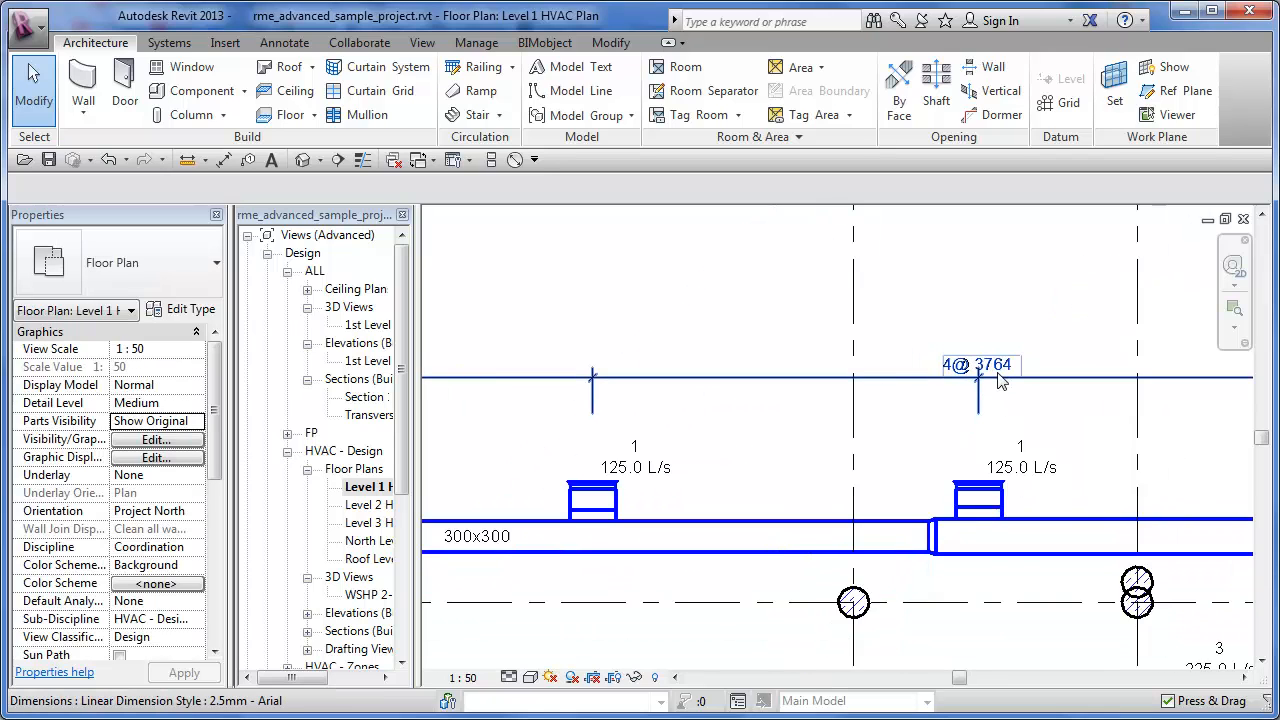
- Reopen the Equality Formula of the diffuser string's dimension type and set the Number of Segments suffix to "Terminals @" with a leading space
left_click(921, 386)
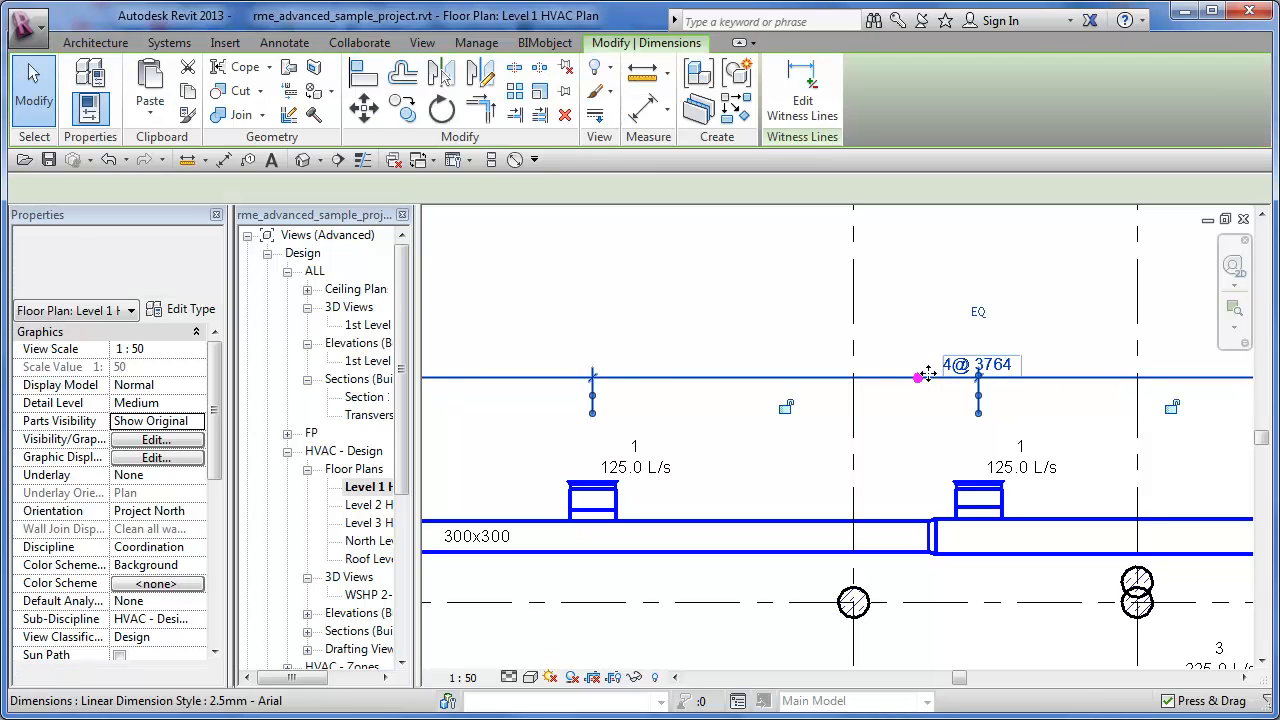
left_click(185, 310)
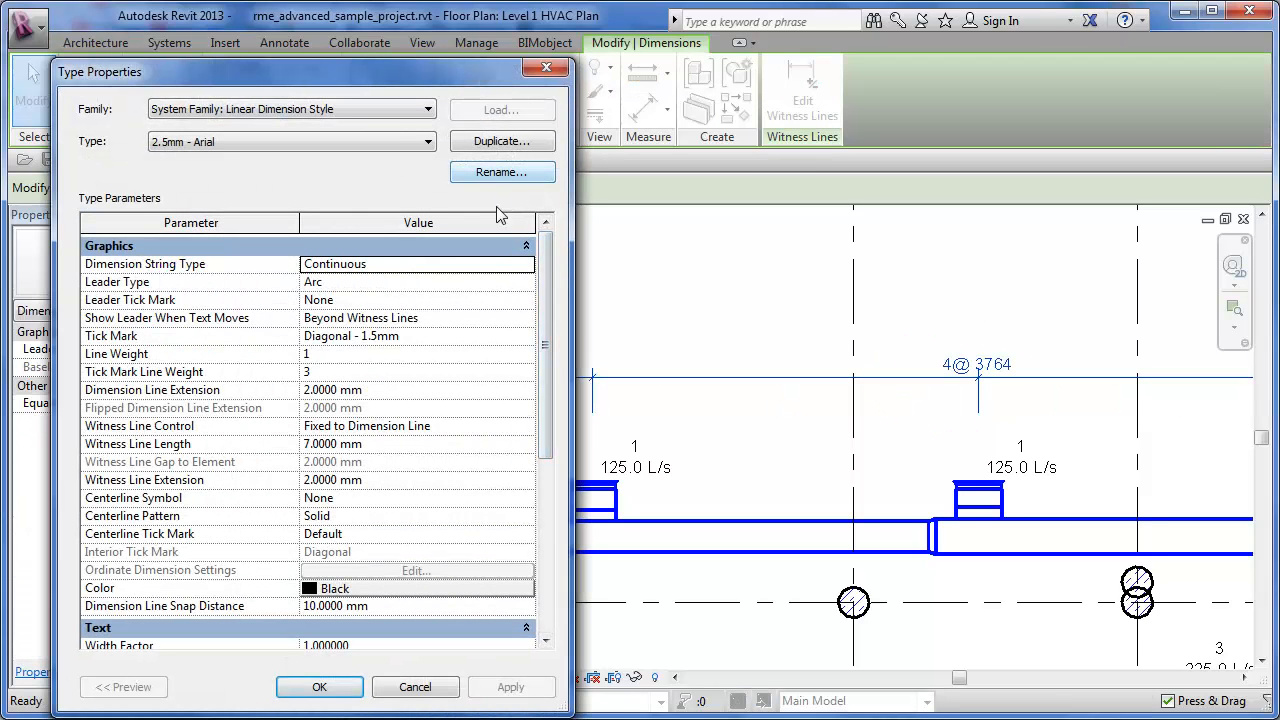
scroll(543, 350, "down", 6)
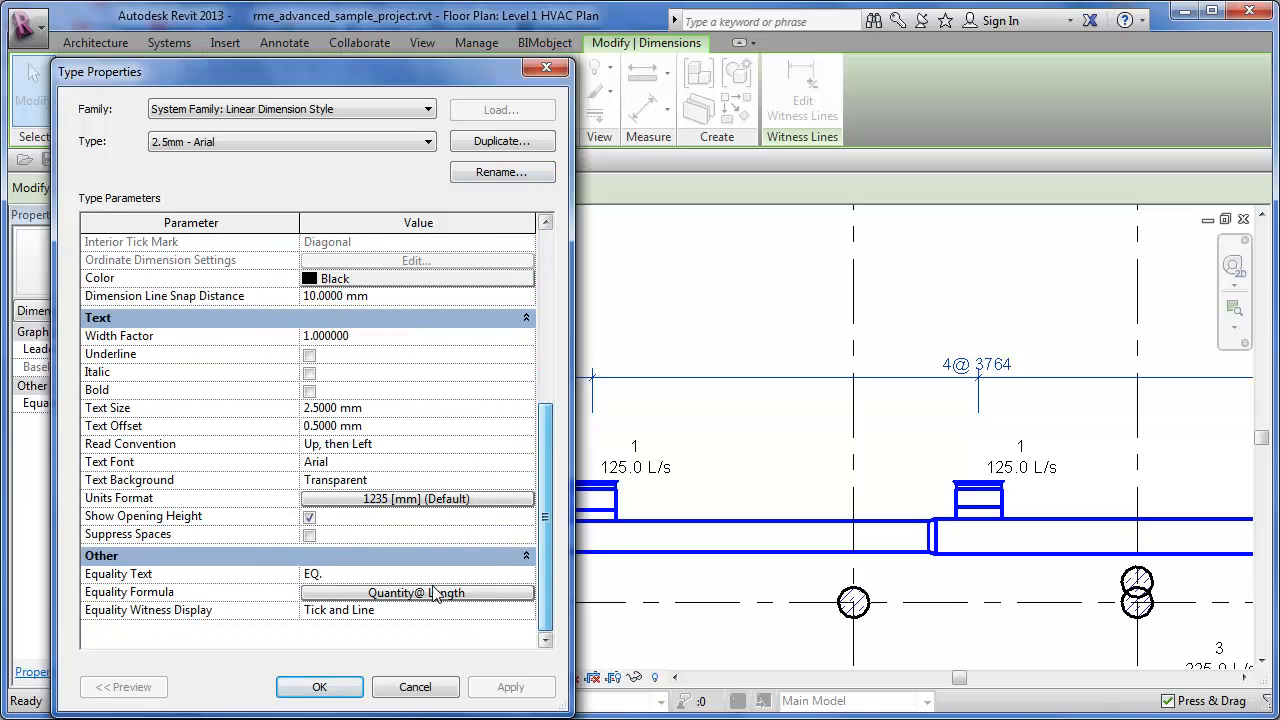
left_click(420, 594)
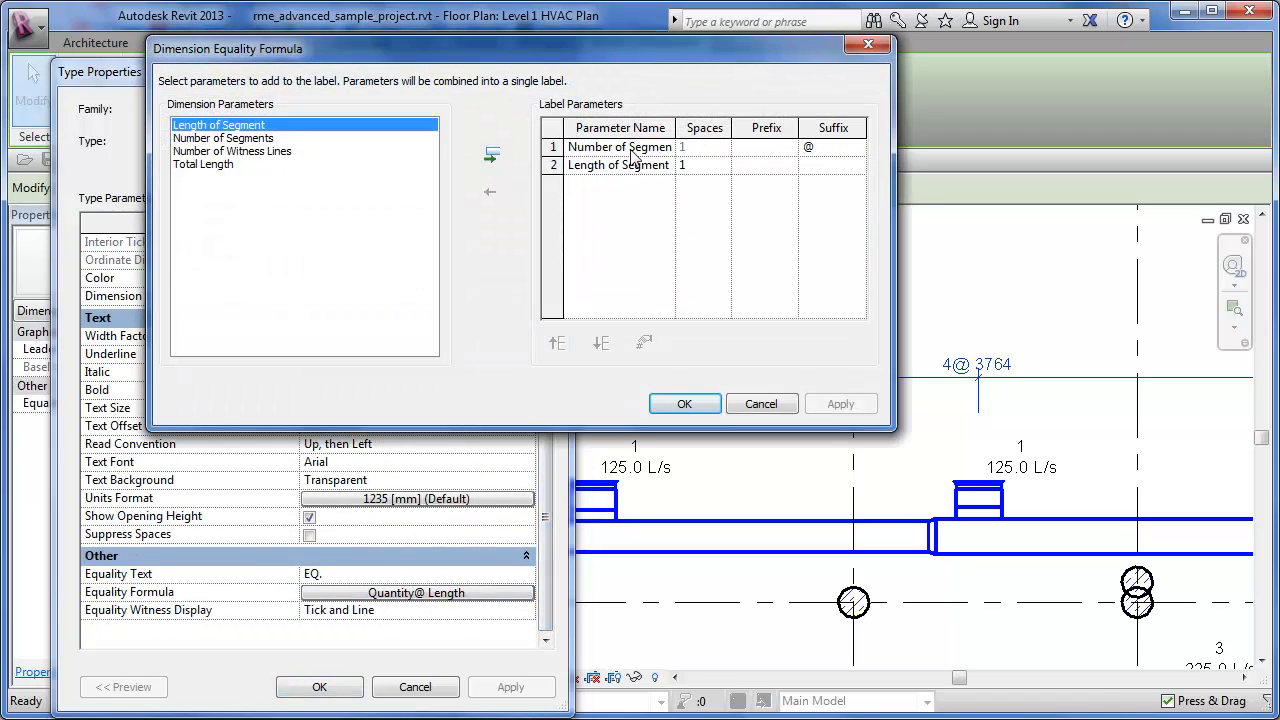
left_click(810, 148)
type("Terminals")
key("shift+Tab")
key("Tab")
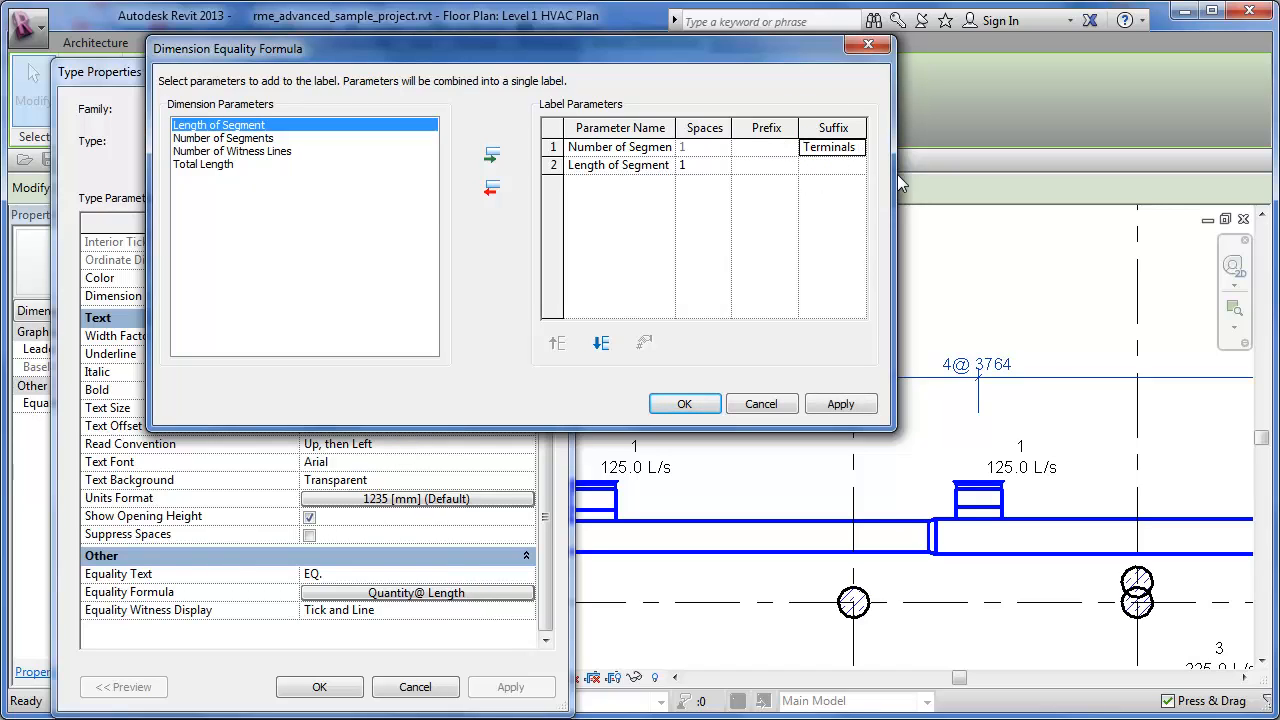
left_click(805, 146)
- Set the spaces before Length of Segment to 0, adjust the leading space of the Terminals suffix, and apply the formula to the dimension type
left_click(701, 162)
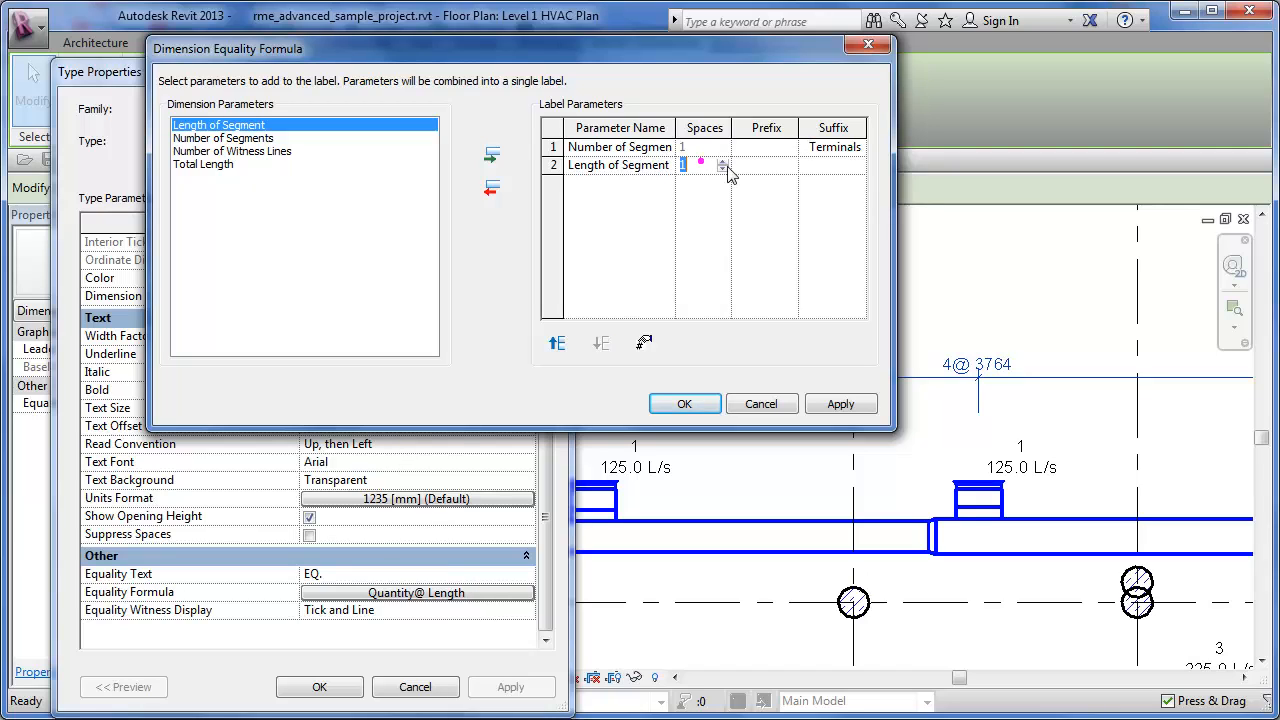
left_click(724, 161)
left_click(724, 164)
left_click(722, 161)
left_click(723, 169)
left_click(810, 148)
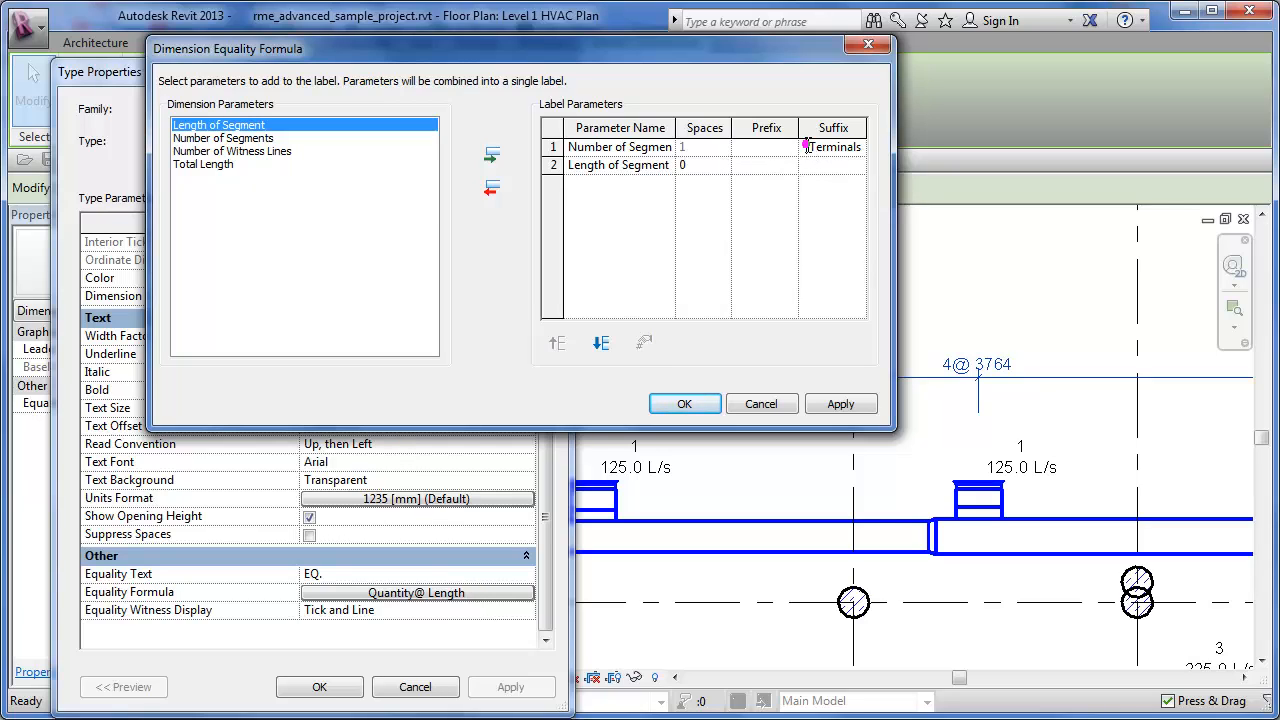
left_click(845, 405)
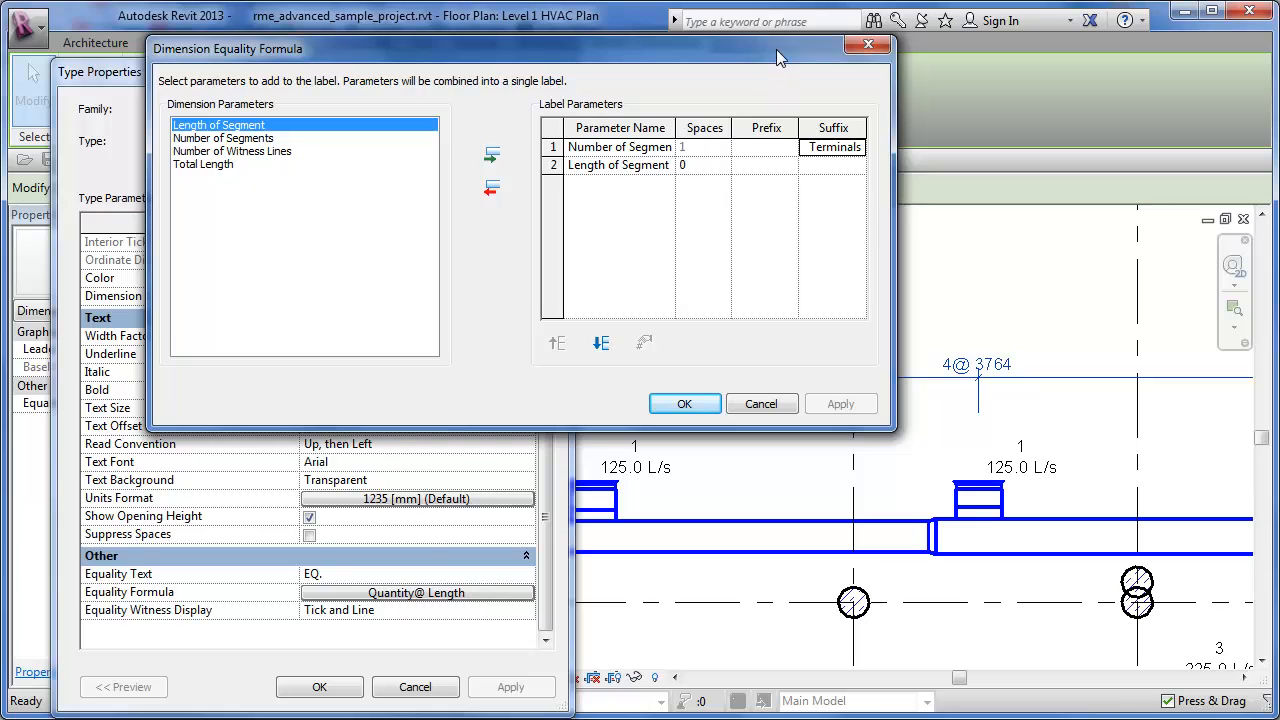
left_click_drag(776, 49, 680, 60)
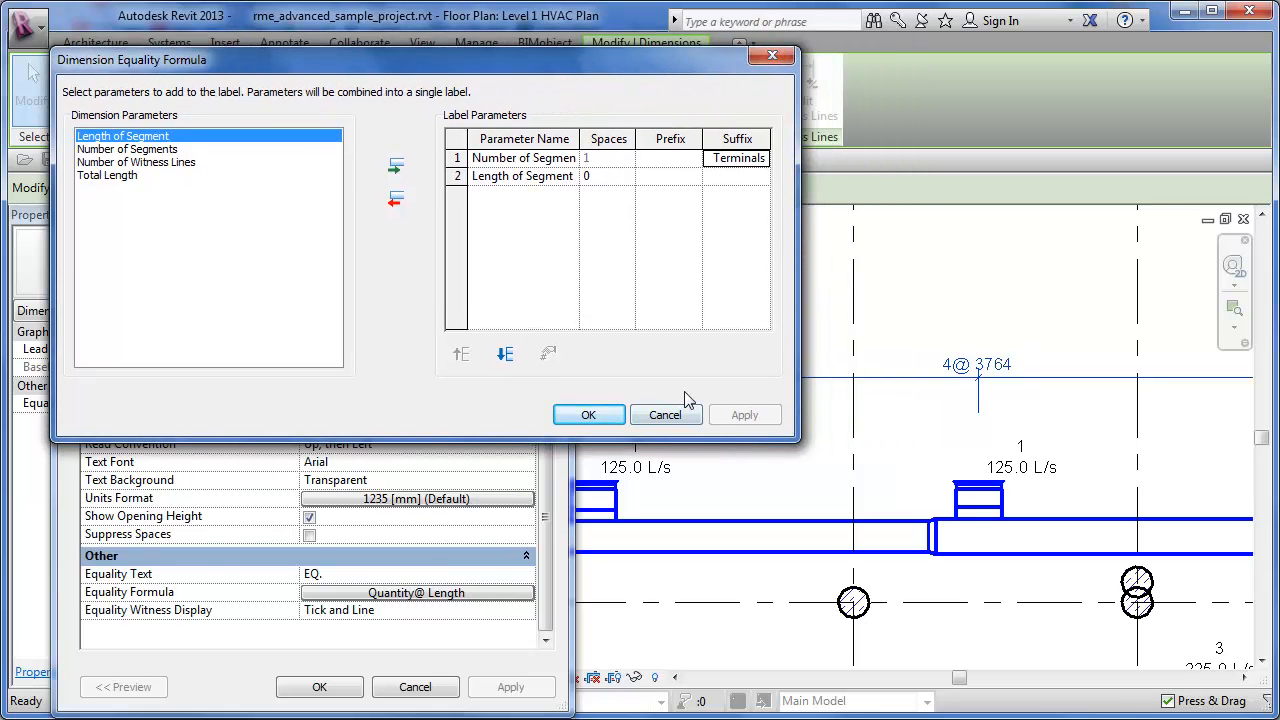
left_click(591, 414)
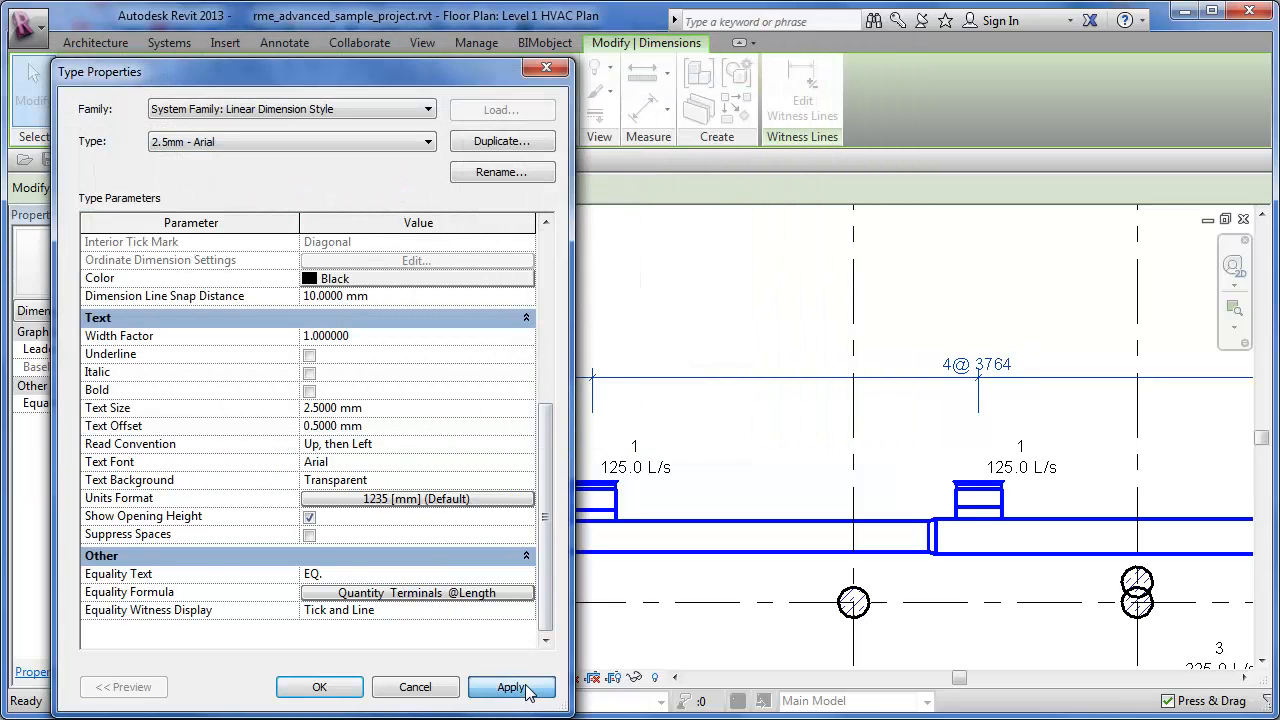
left_click(515, 687)
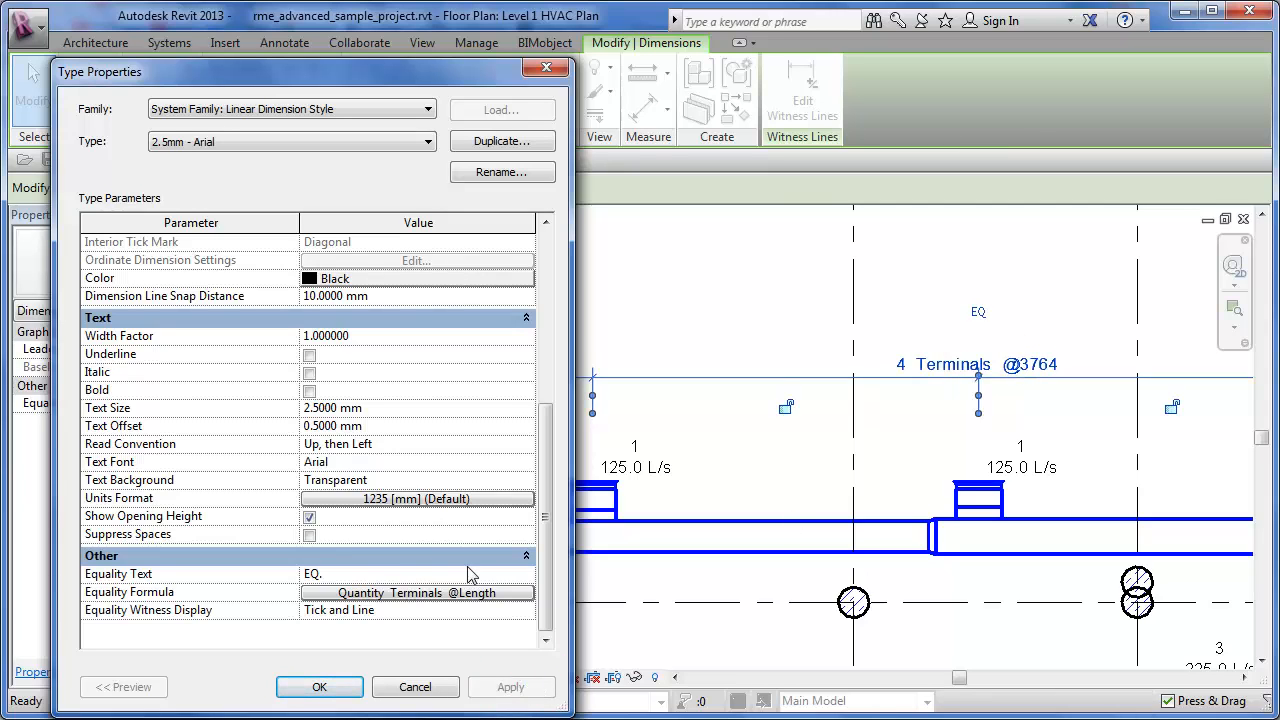
- Reopen the Equality Formula, increase the spaces before Length of Segment, and apply the formula to the diffuser string's dimension type
left_click(449, 593)
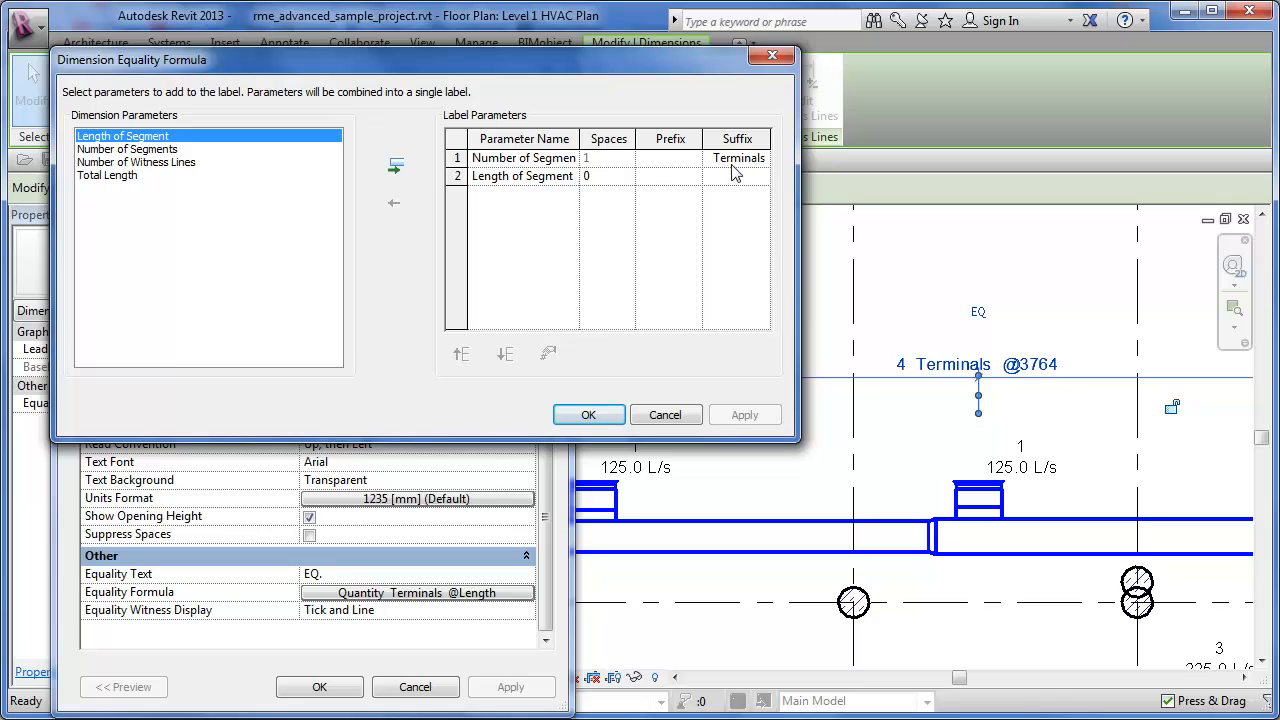
left_click(654, 175)
left_click(607, 176)
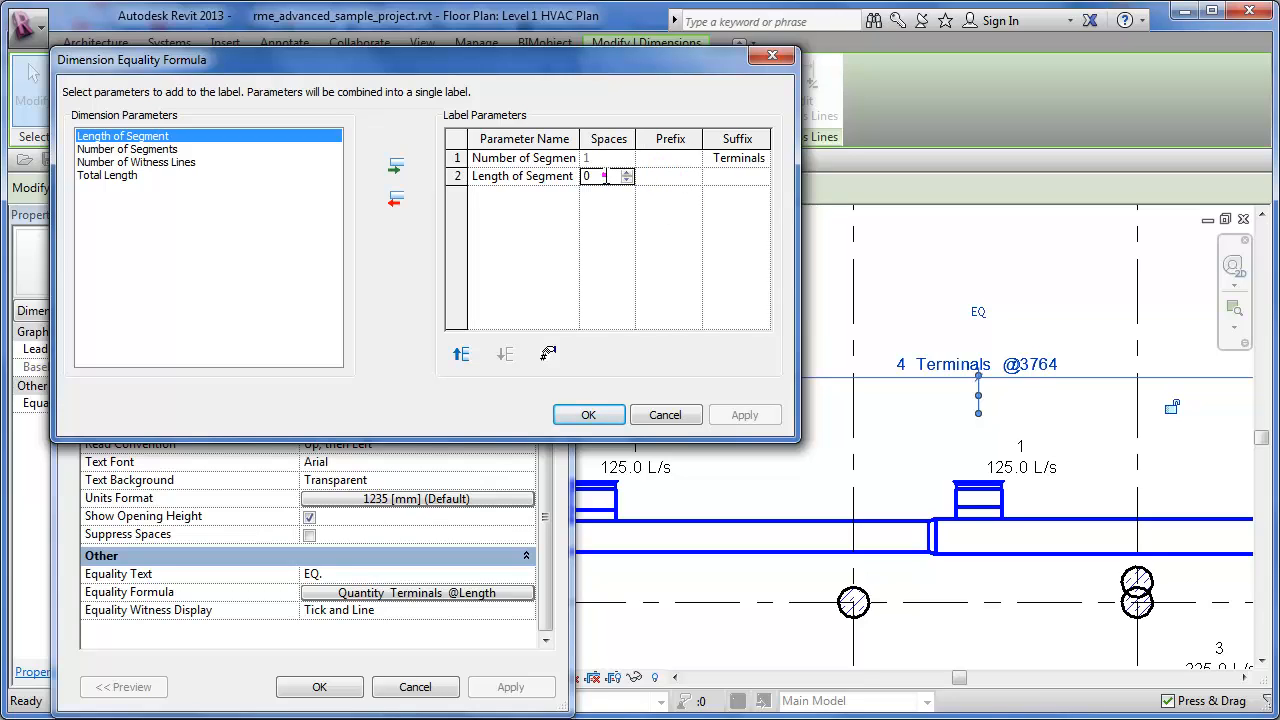
double_click(606, 176)
left_click(588, 415)
left_click(535, 695)
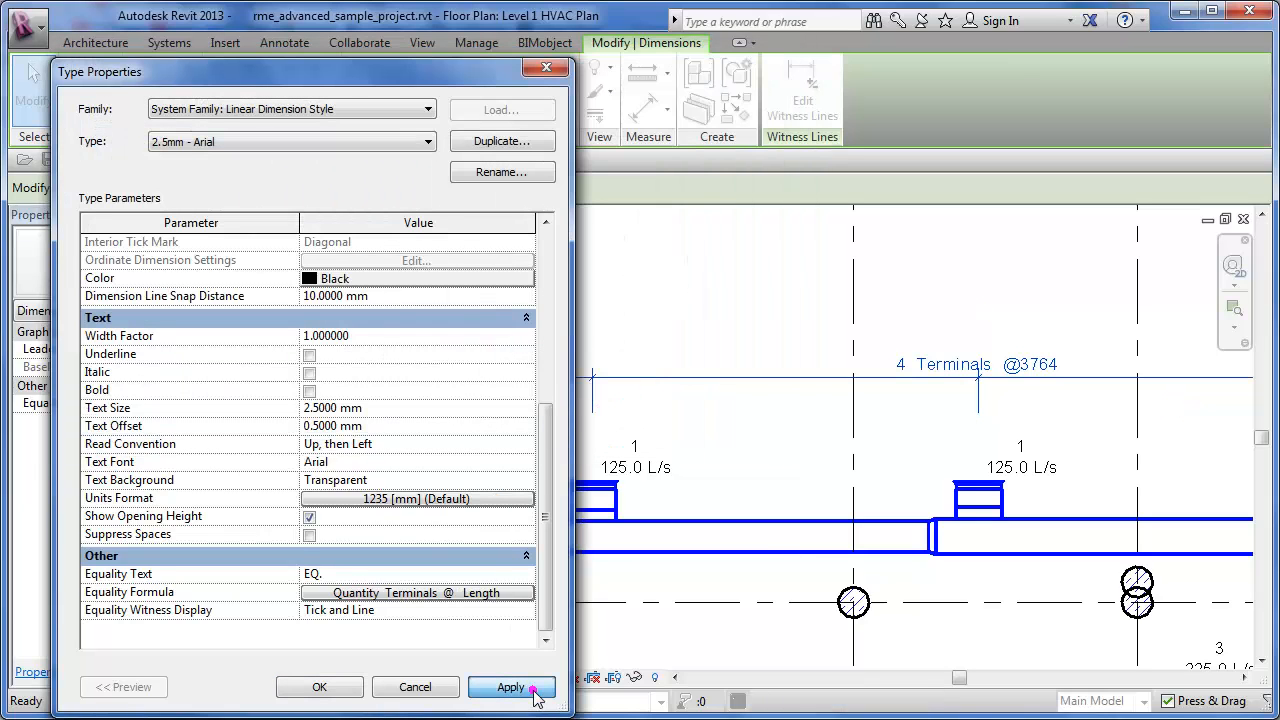
left_click(336, 687)
left_click(788, 295)
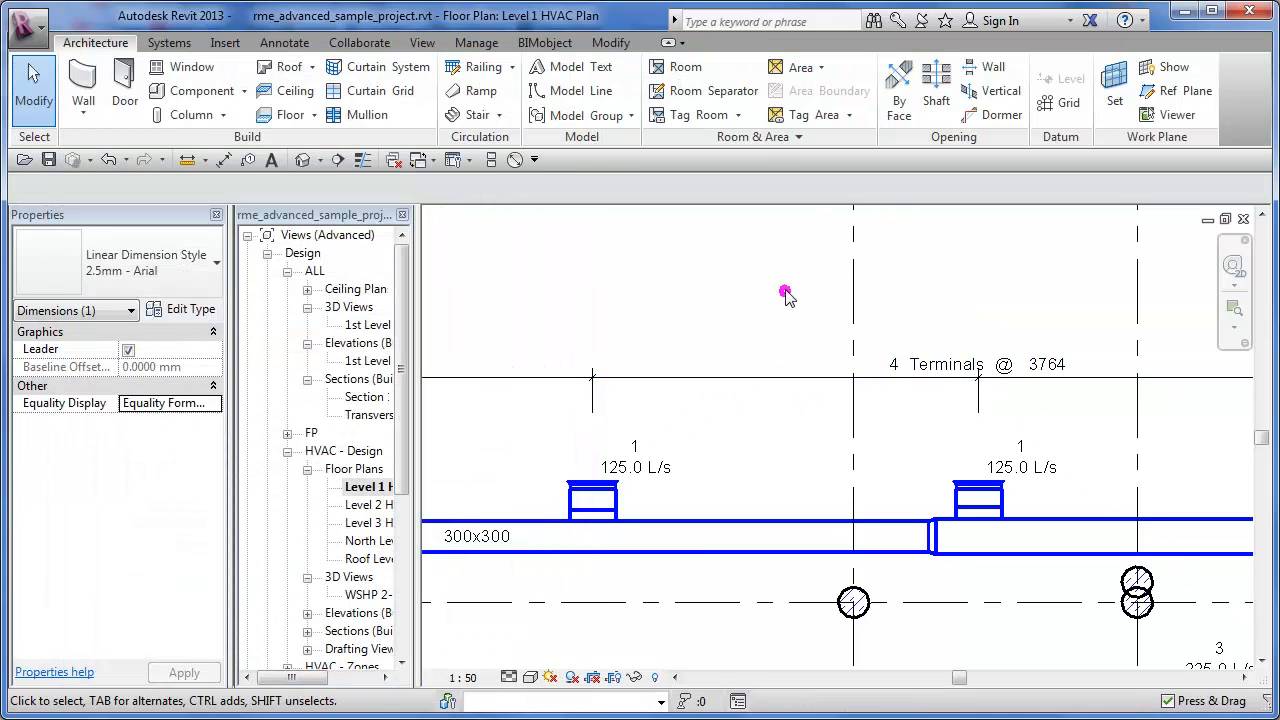
- Turn off Press & Drag, delete the air terminal on the 300x300 duct below the dimension string, and examine the string's segments
middle_click_drag(908, 394, 787, 391)
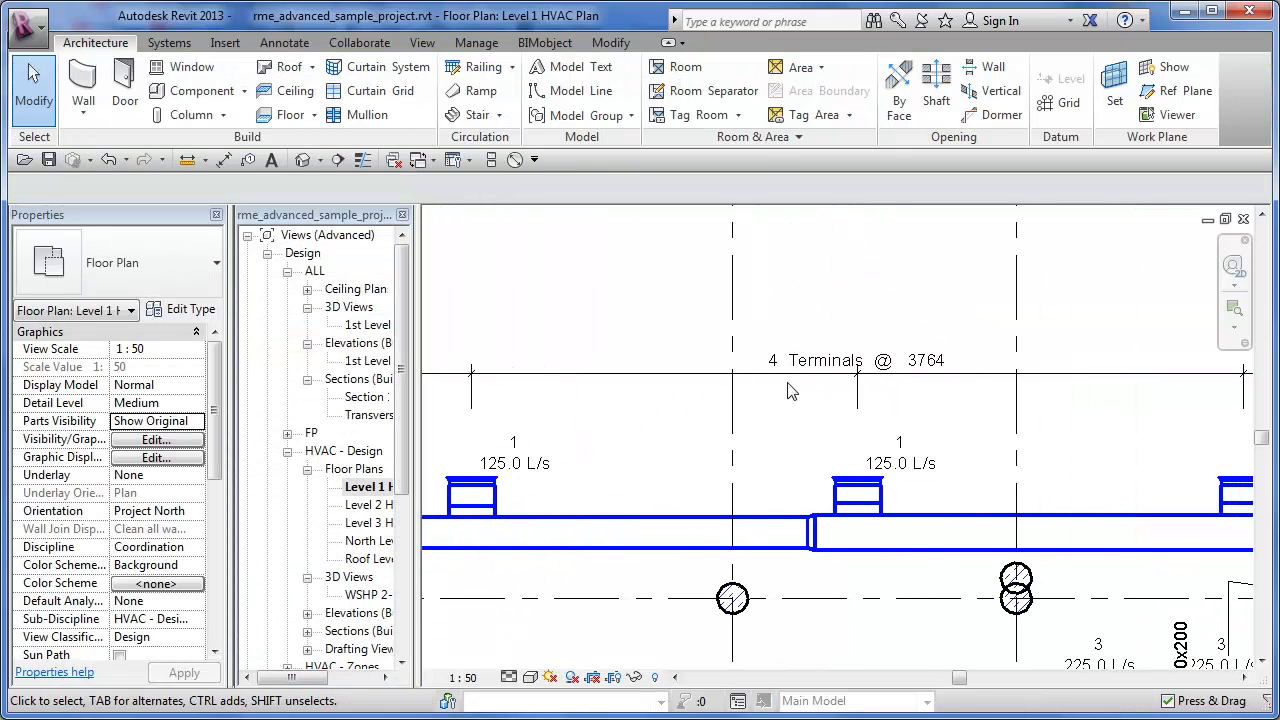
scroll(788, 391, "down", 5)
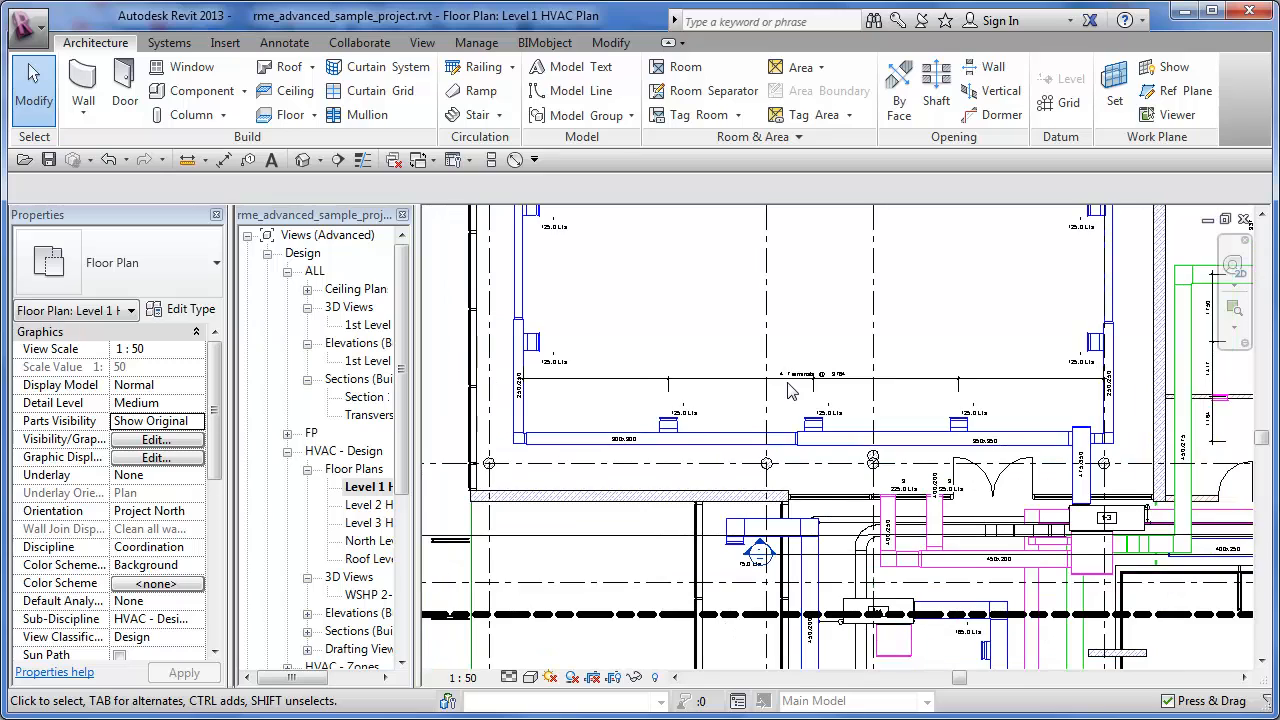
scroll(705, 400, "up", 3)
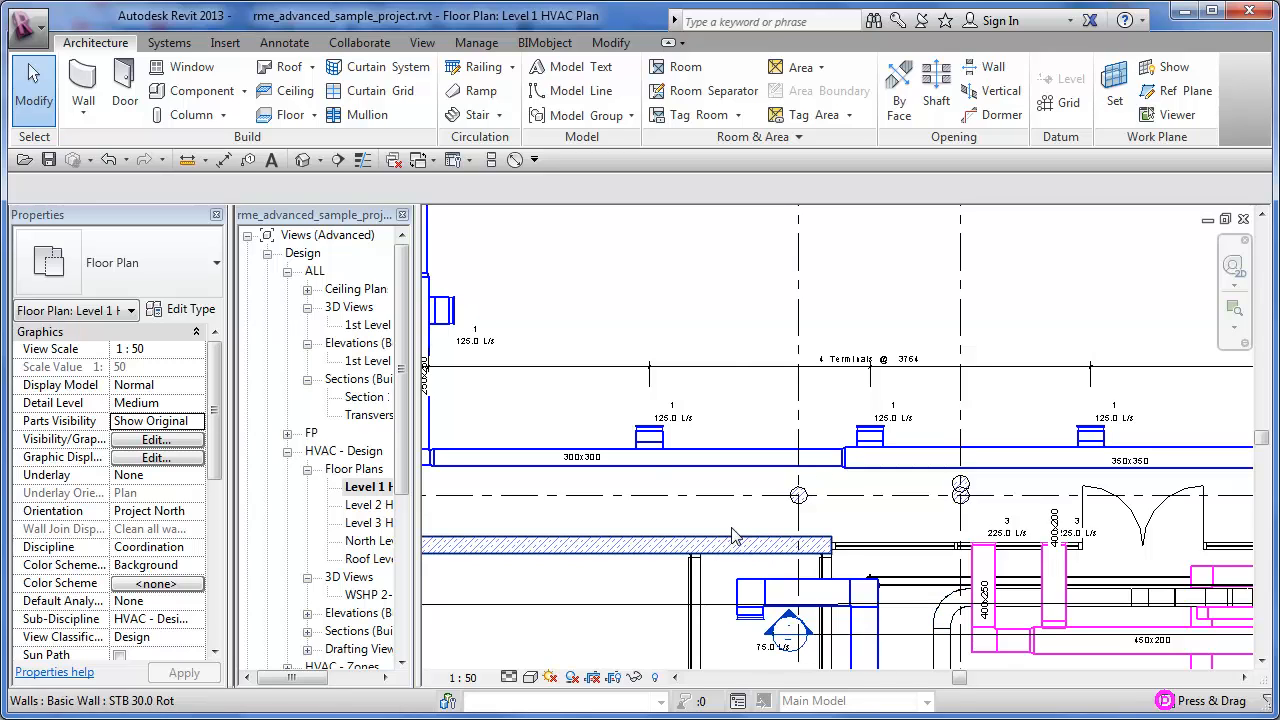
left_click_drag(618, 405, 686, 474)
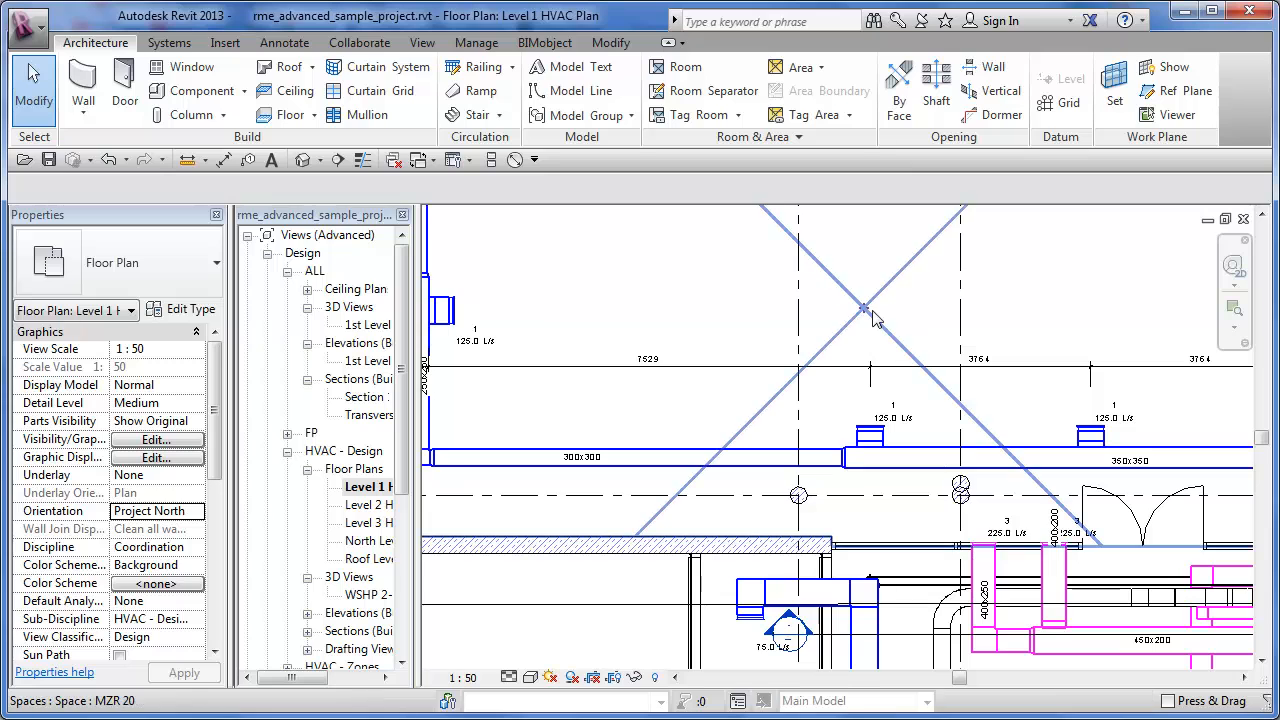
scroll(703, 330, "down", 2)
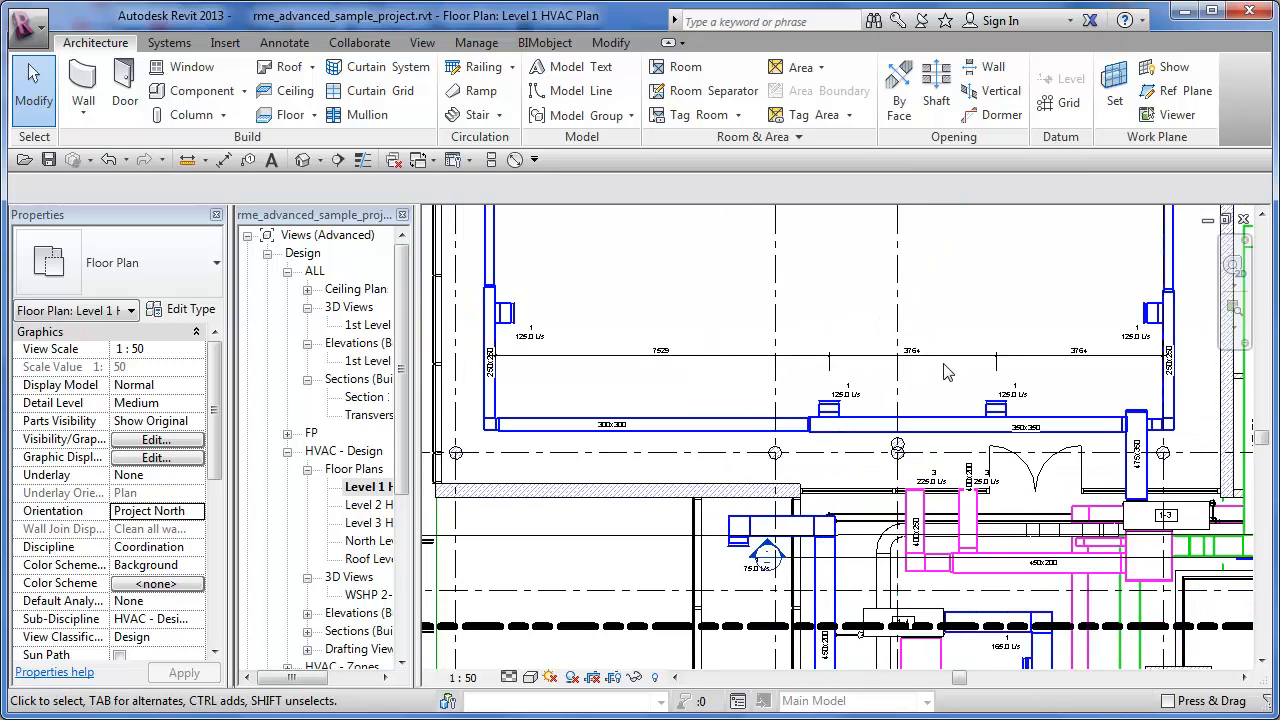
scroll(946, 372, "up", 2)
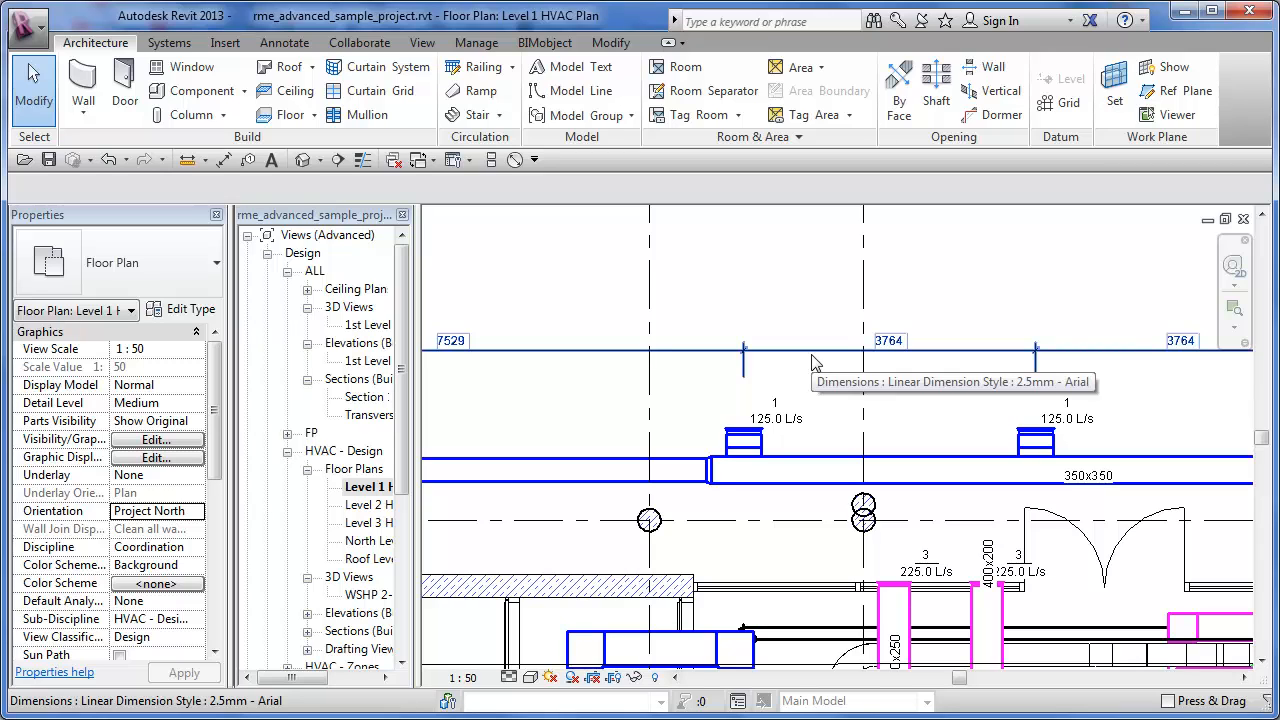
scroll(812, 362, "down", 2)
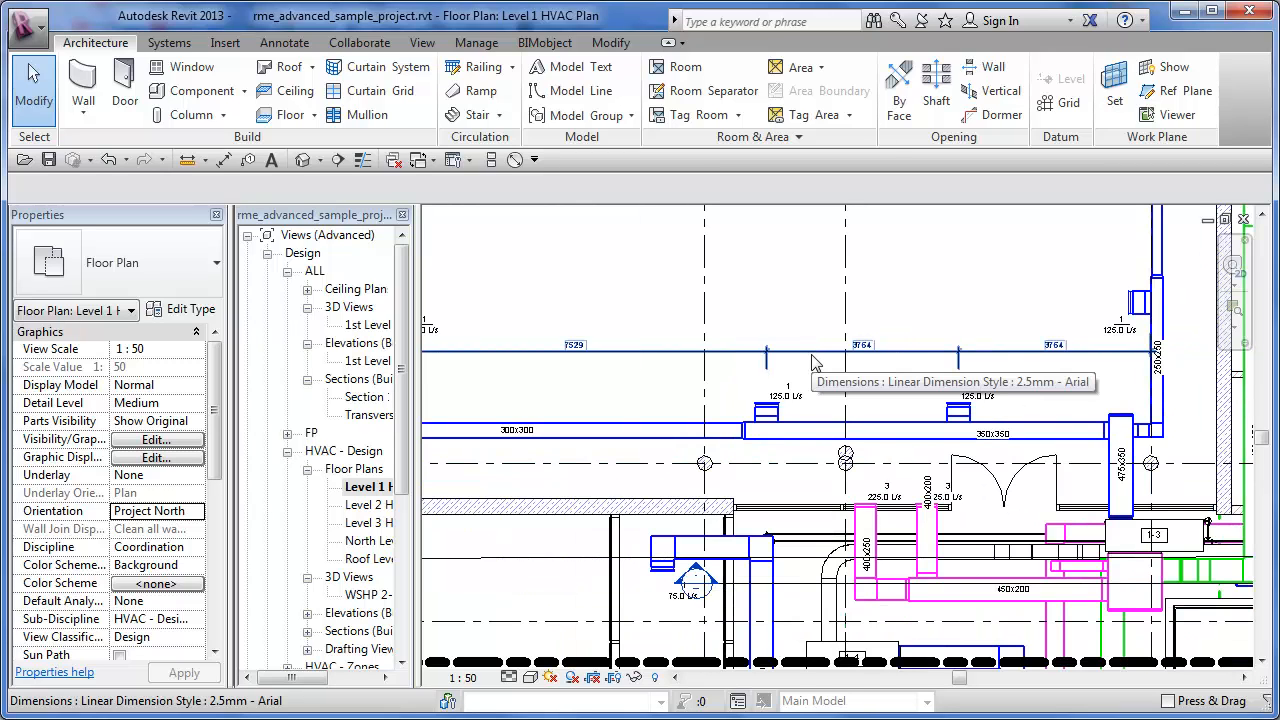
- Undo the deletion of the air terminal on the 300x300 duct
middle_click_drag(812, 362, 882, 363)
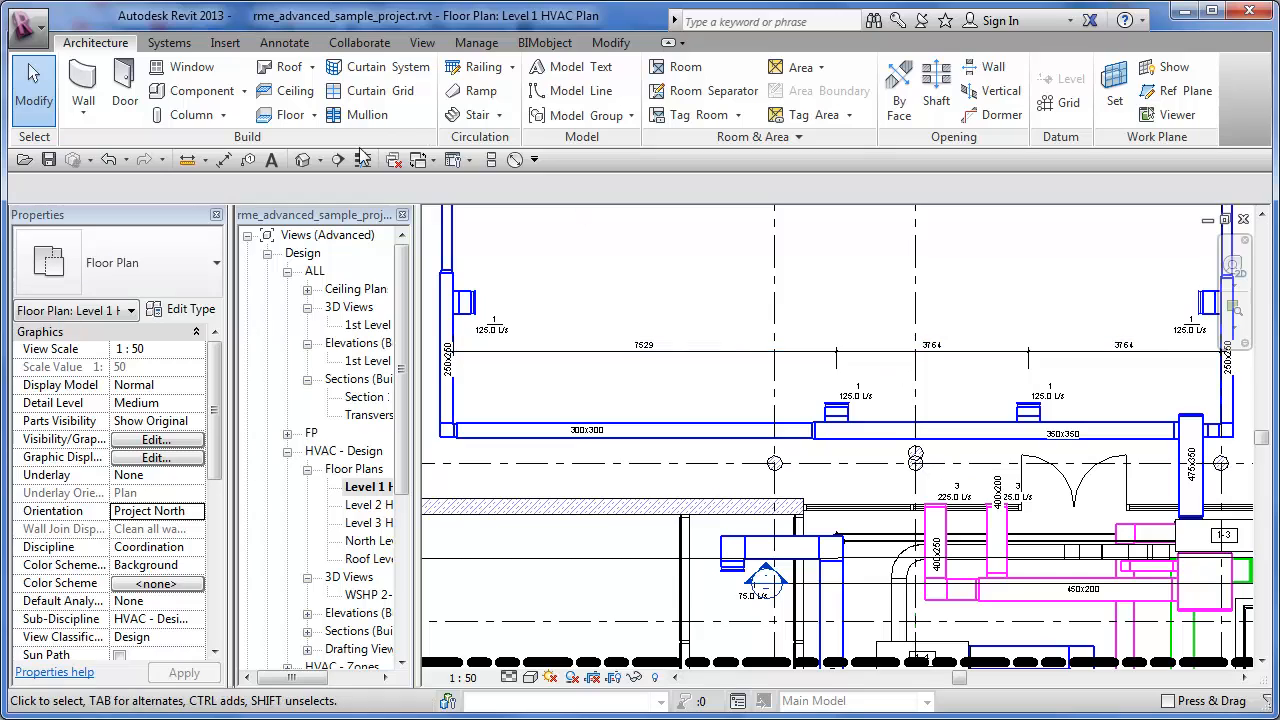
left_click(111, 161)
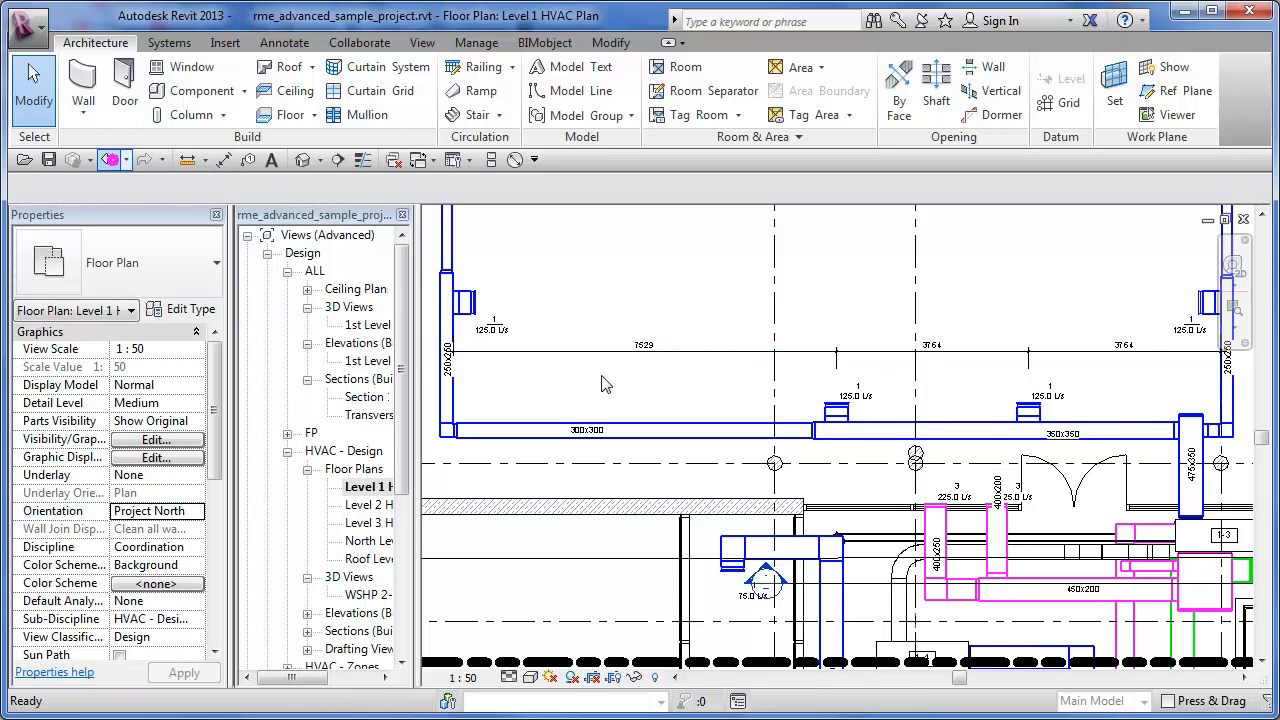
scroll(602, 377, "up", 1)
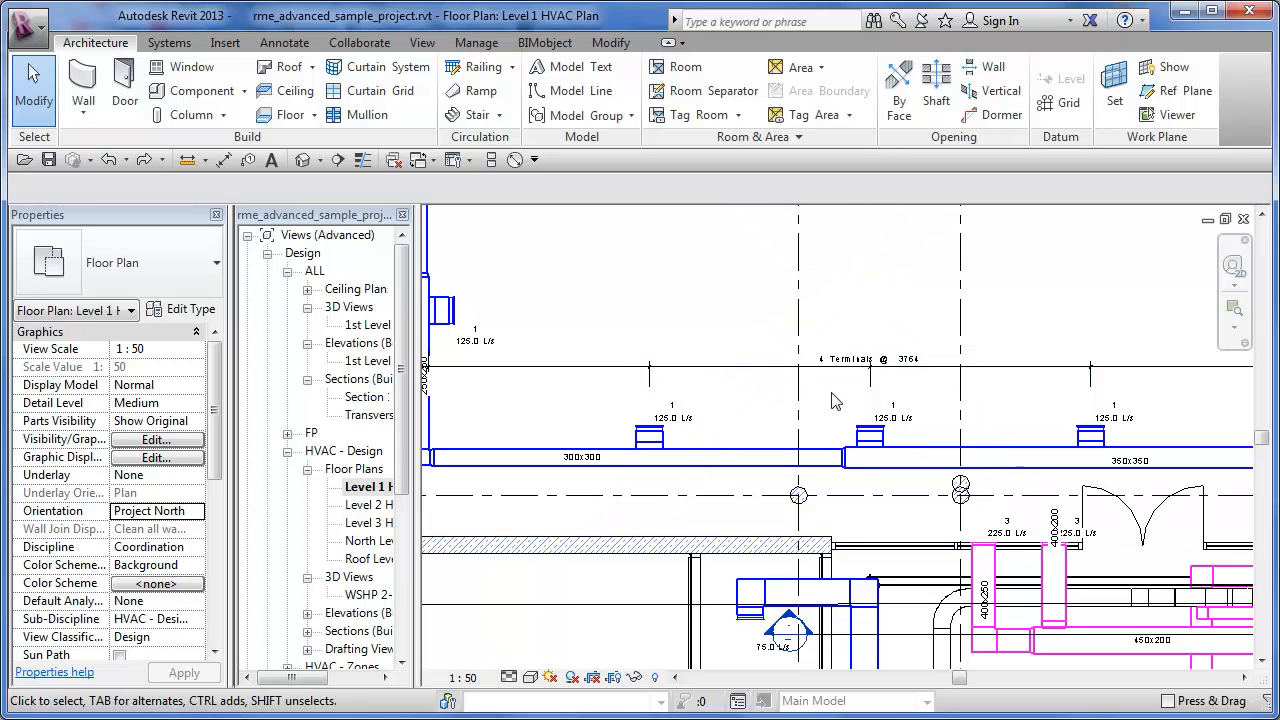
- Select the diffuser dimension string and review its available Equality Display options
scroll(832, 398, "up", 2)
left_click(812, 360)
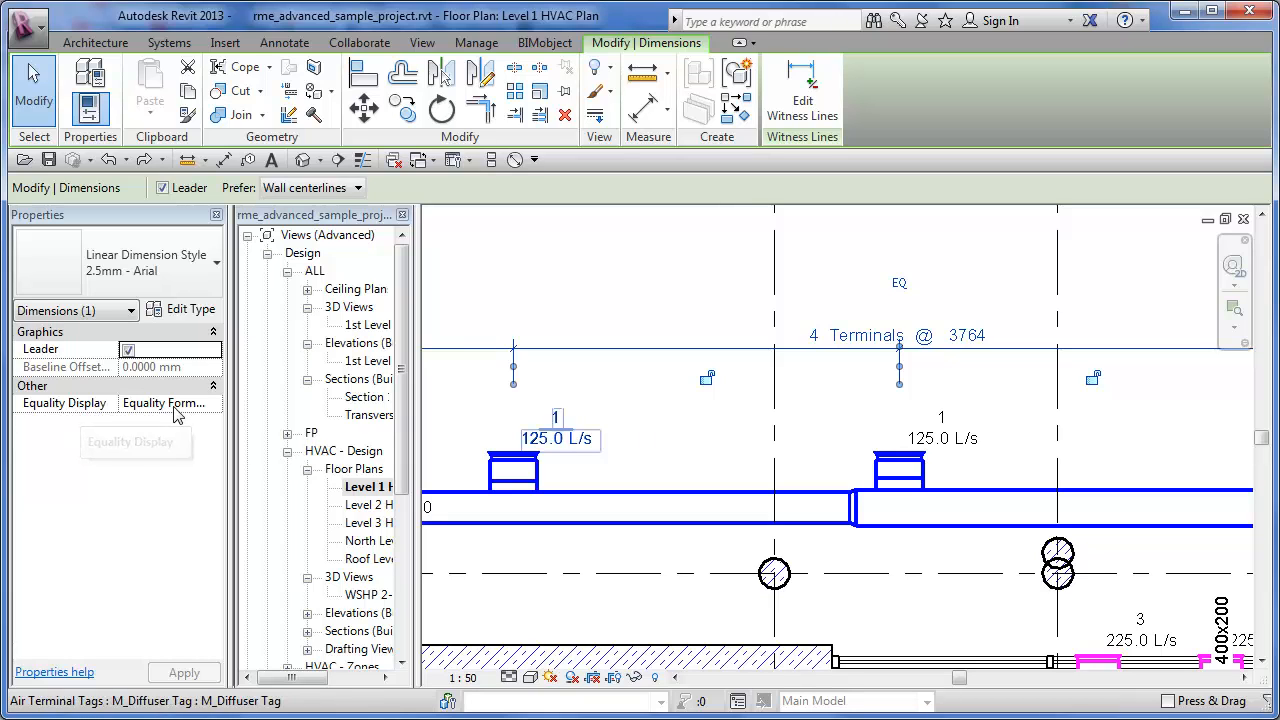
left_click(219, 406)
left_click(216, 403)
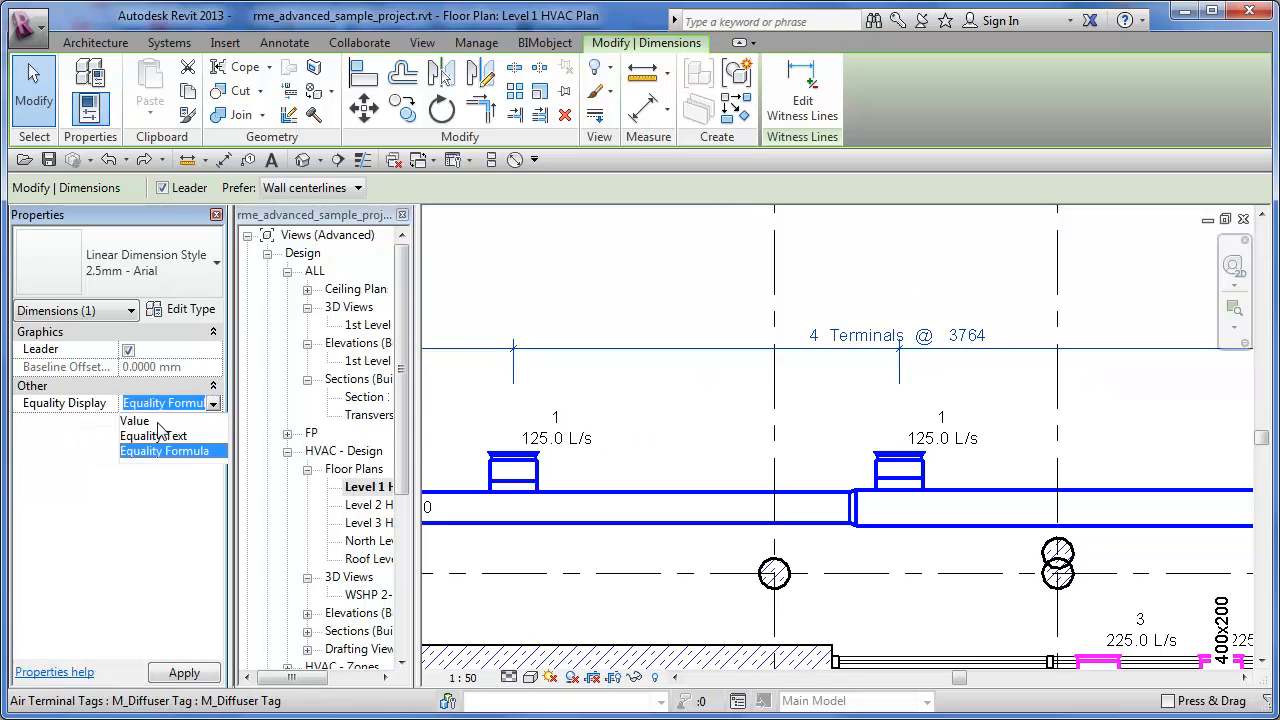
left_click(72, 437)
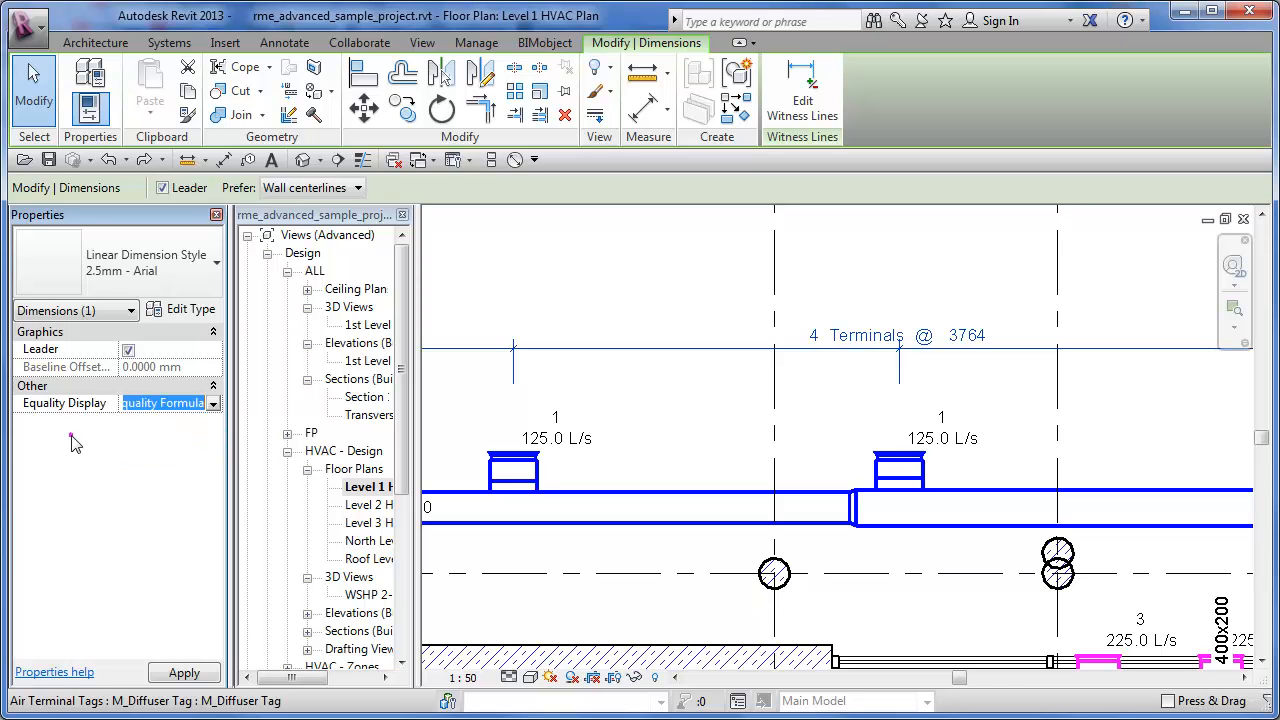
- Open the type properties of the diffuser string and examine the option to duplicate the 2.5mm - Arial type without creating a copy
left_click(190, 308)
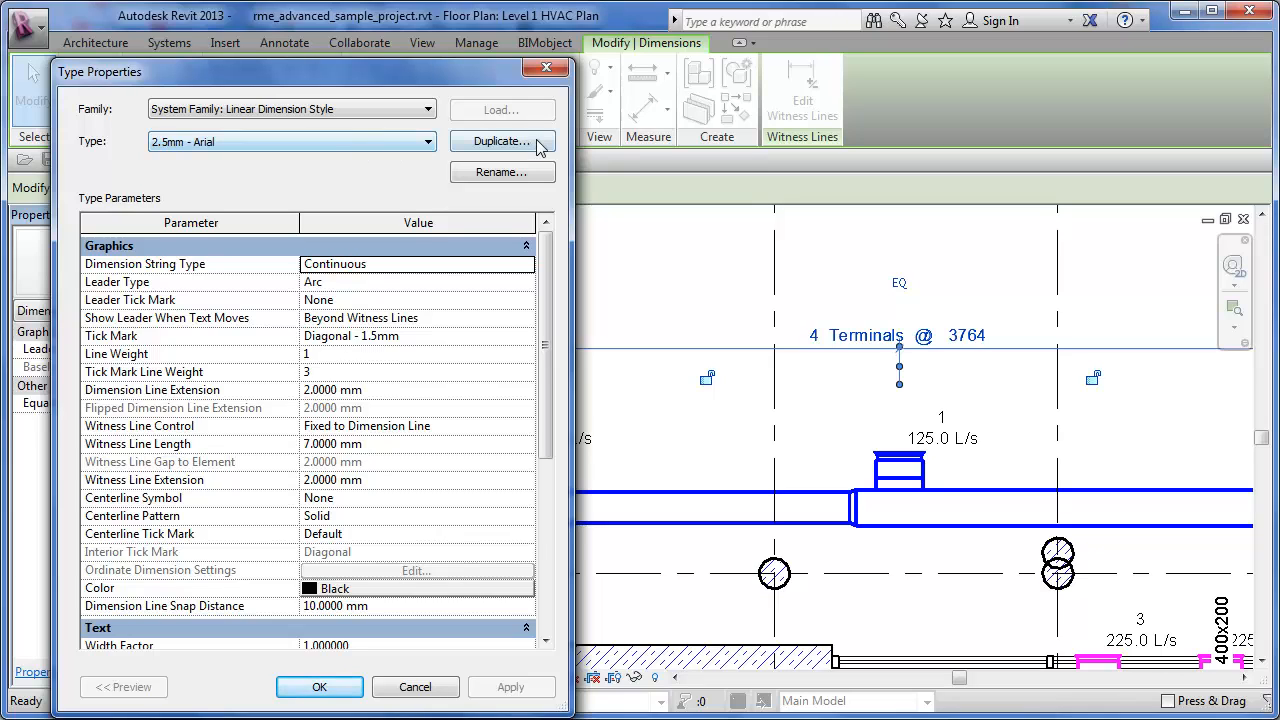
left_click(495, 142)
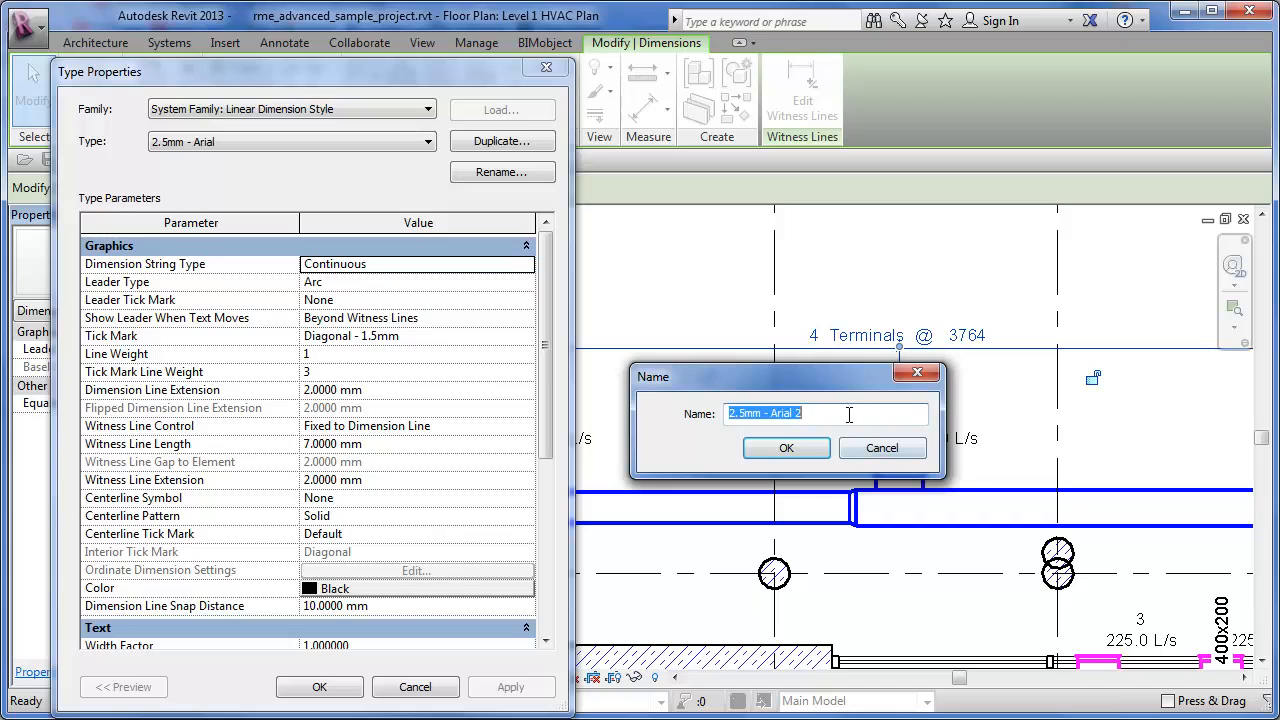
left_click(886, 450)
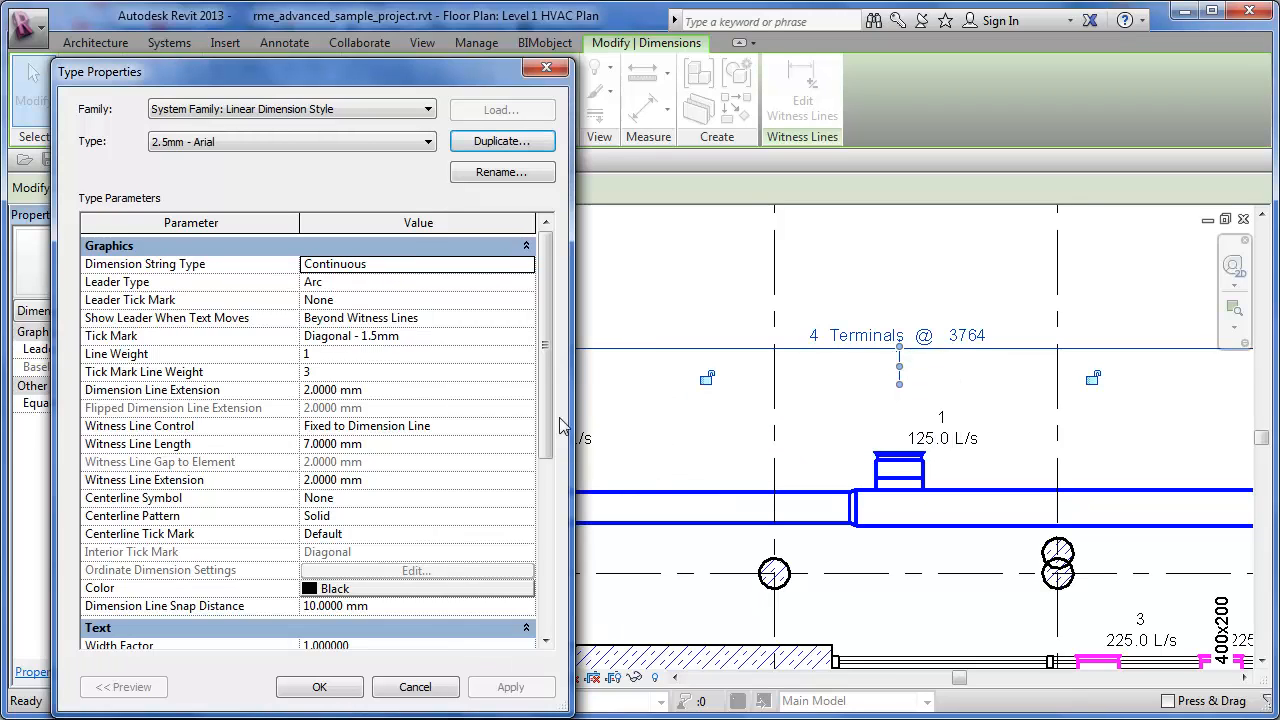
- Review the available parameters in the dimension type's Equality Formula and widen the Suffix column to read the full Number of Segments suffix
left_click_drag(545, 371, 548, 560)
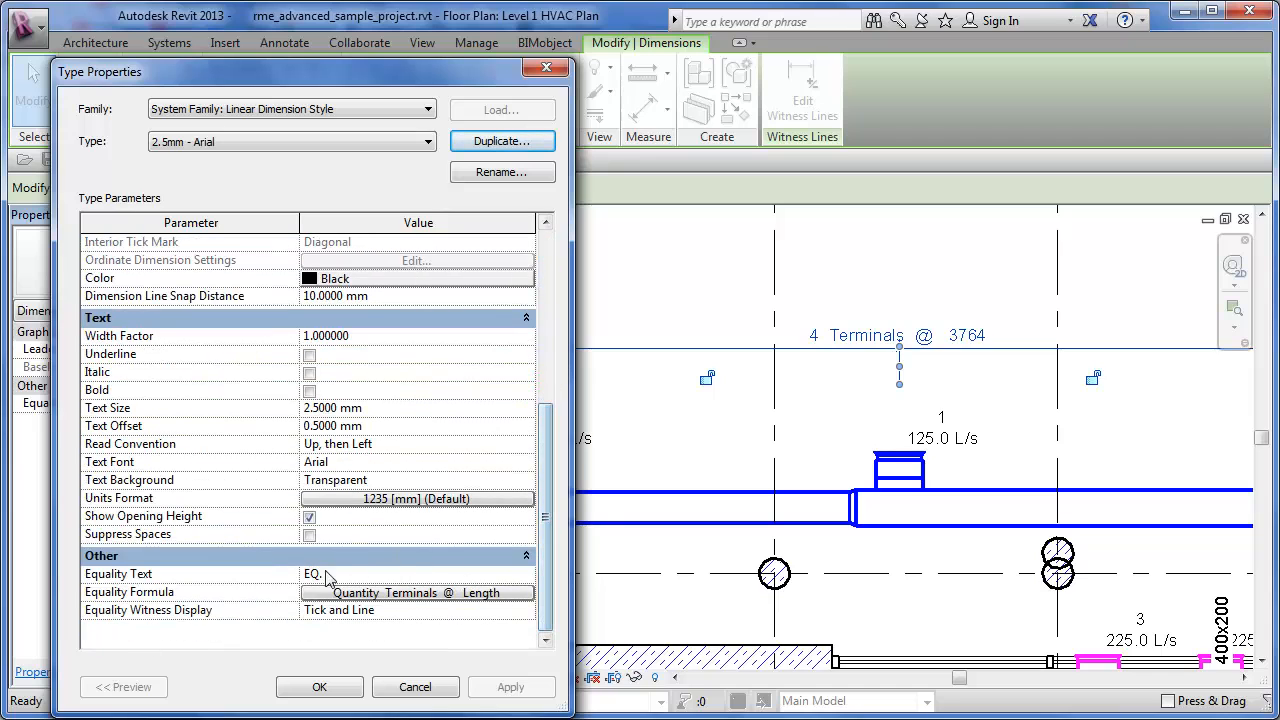
left_click(378, 592)
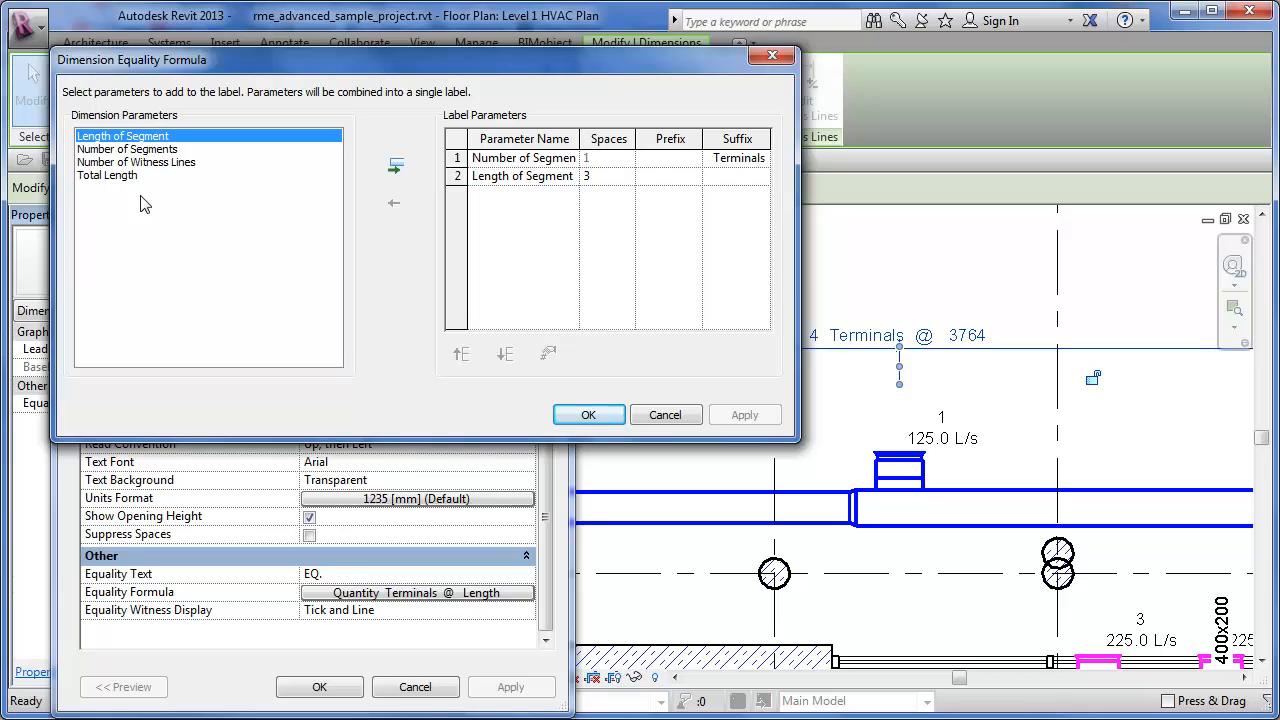
left_click(140, 149)
left_click(136, 162)
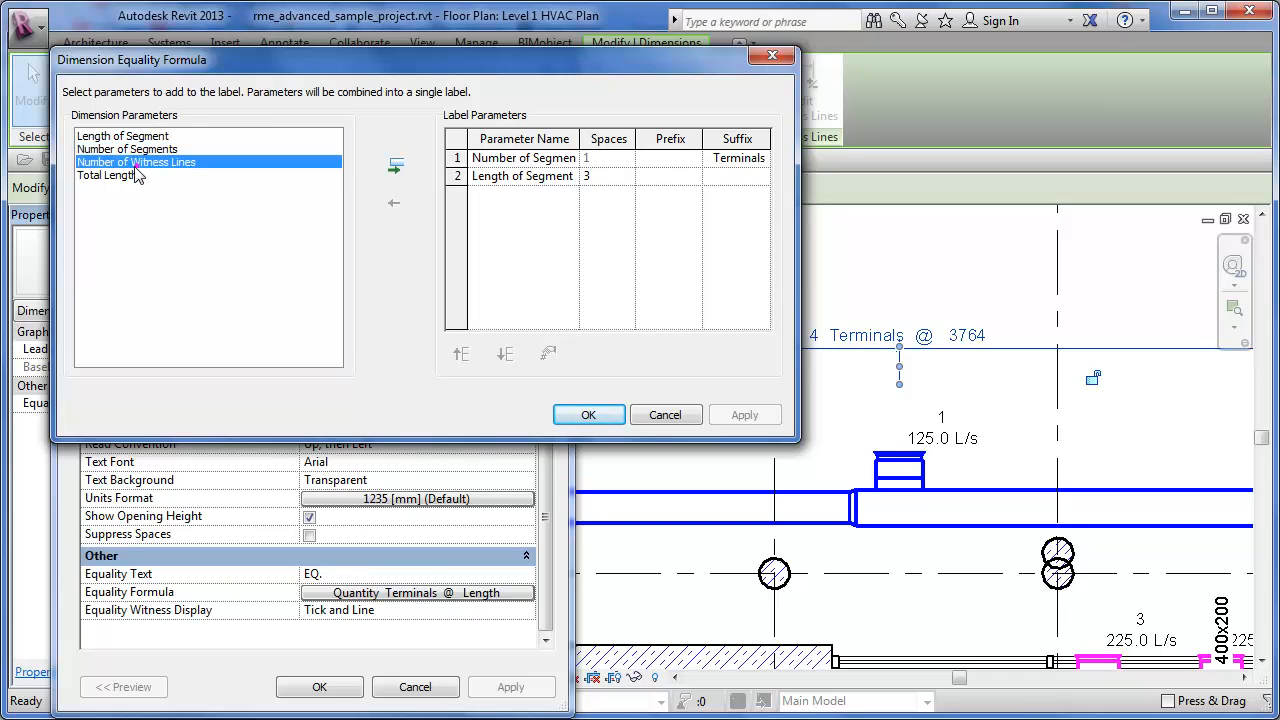
left_click(118, 176)
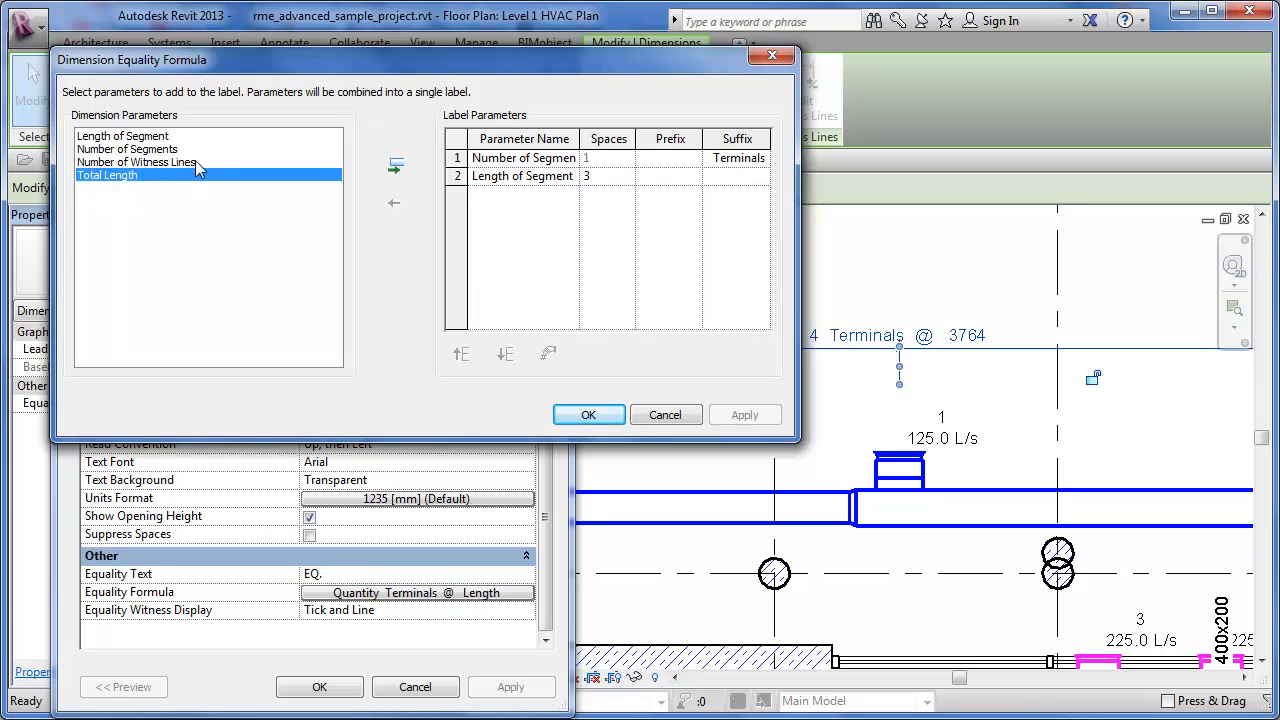
left_click(90, 150)
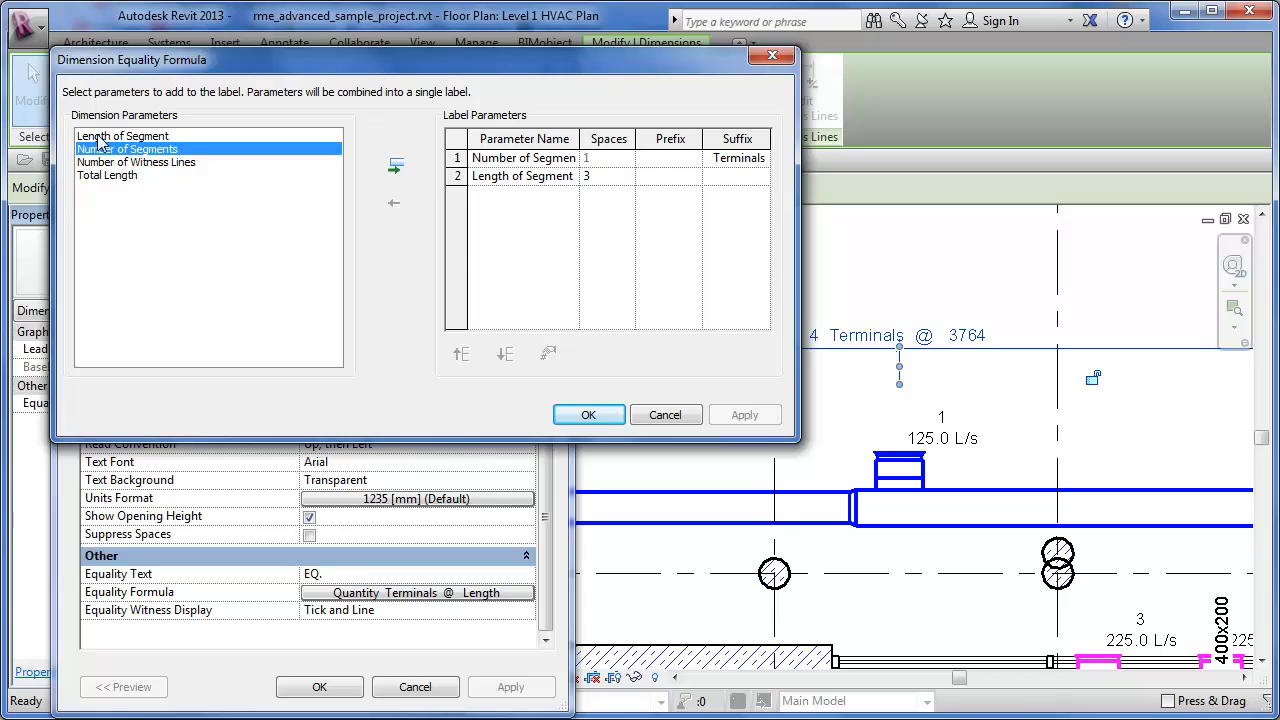
left_click(158, 138)
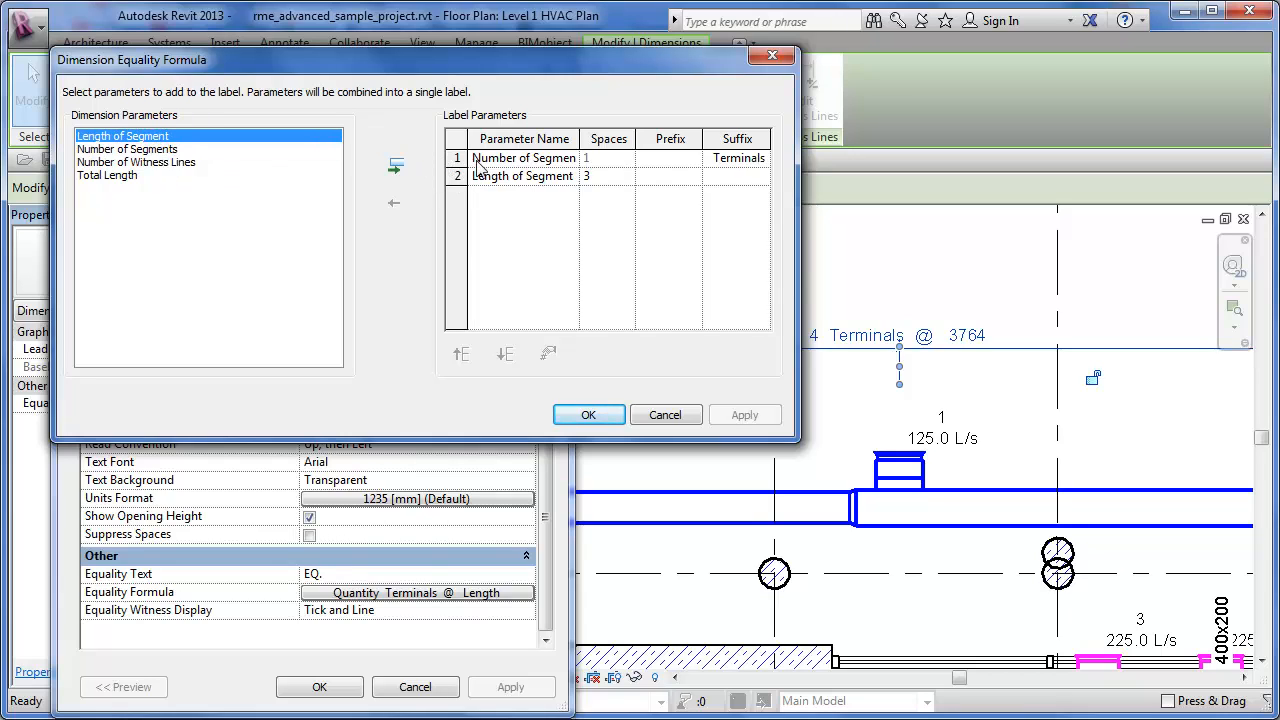
left_click(720, 158)
left_click_drag(702, 142, 674, 143)
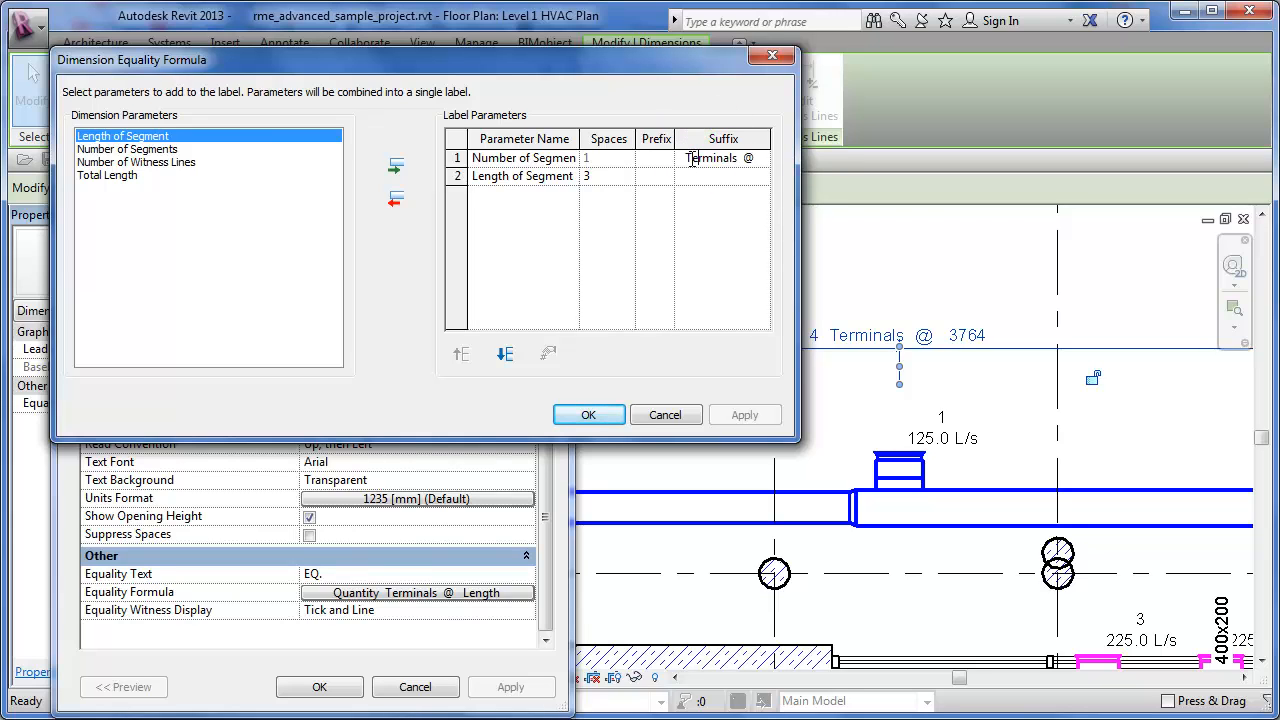
left_click(587, 416)
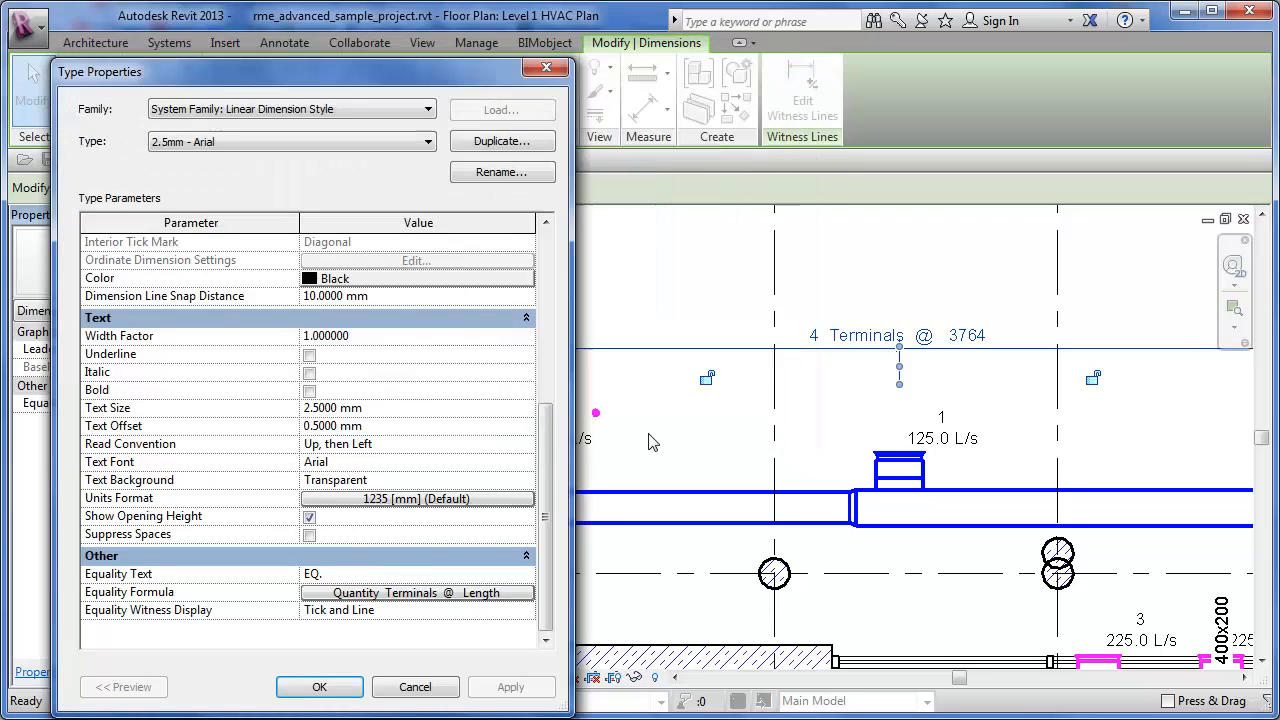
left_click(416, 687)
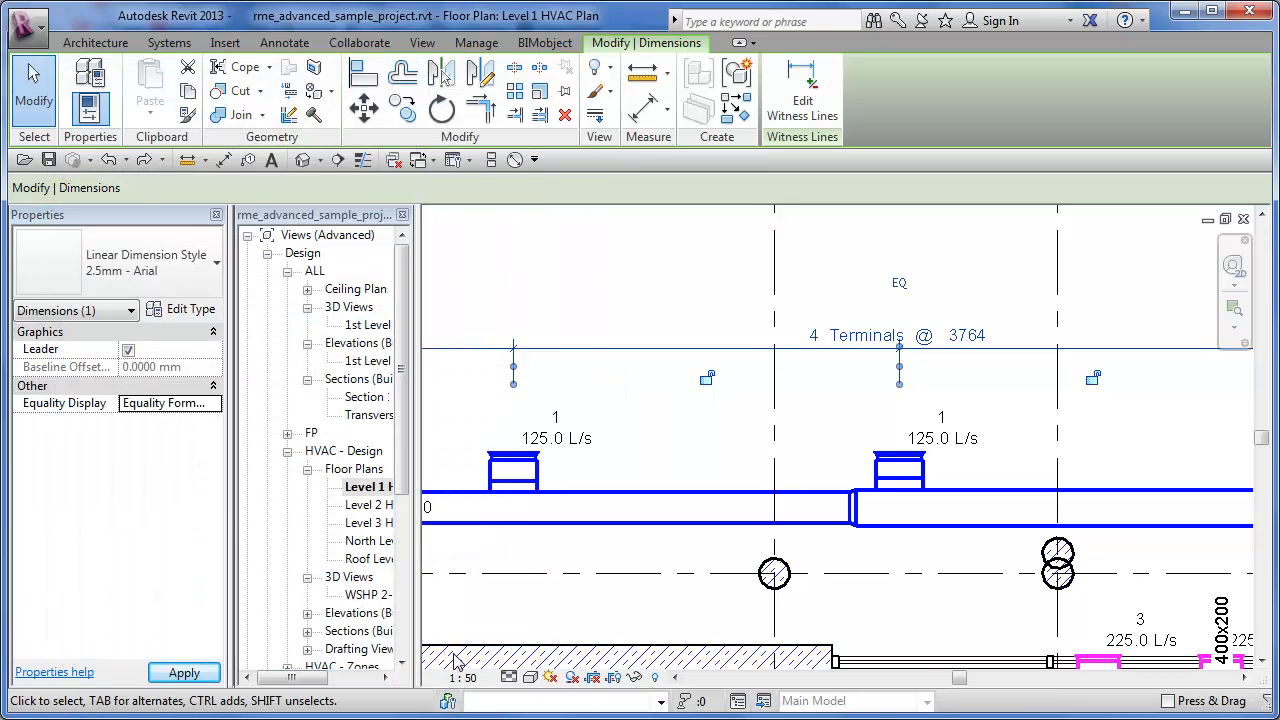